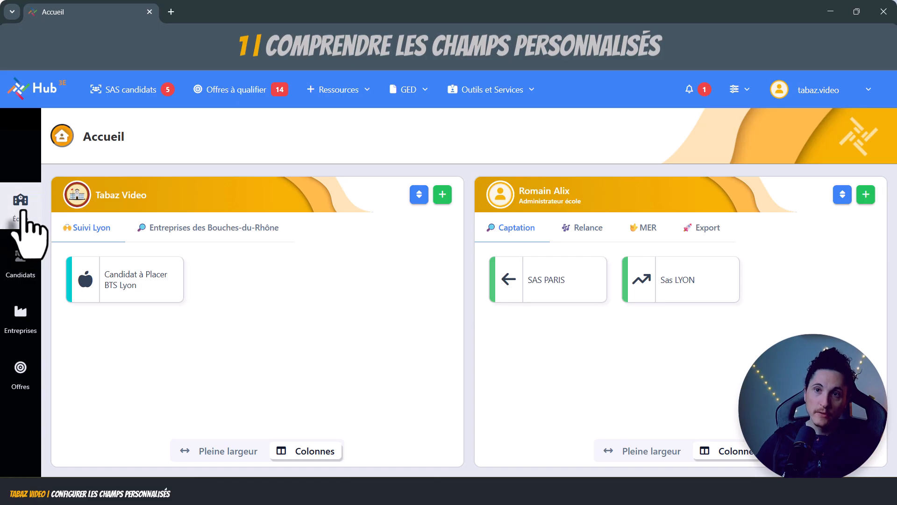
- Open the school's advanced configuration page for custom fields (Champs personnalisés)
click(23, 215)
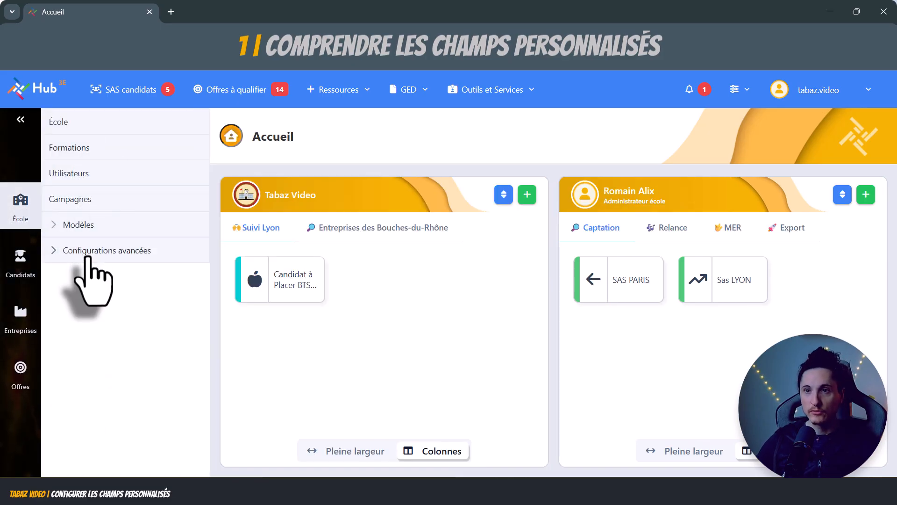
click(91, 252)
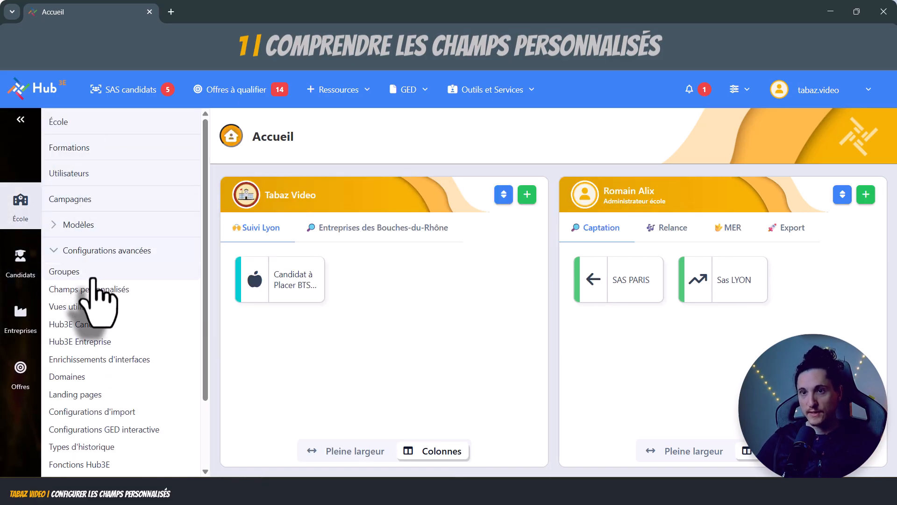
click(107, 290)
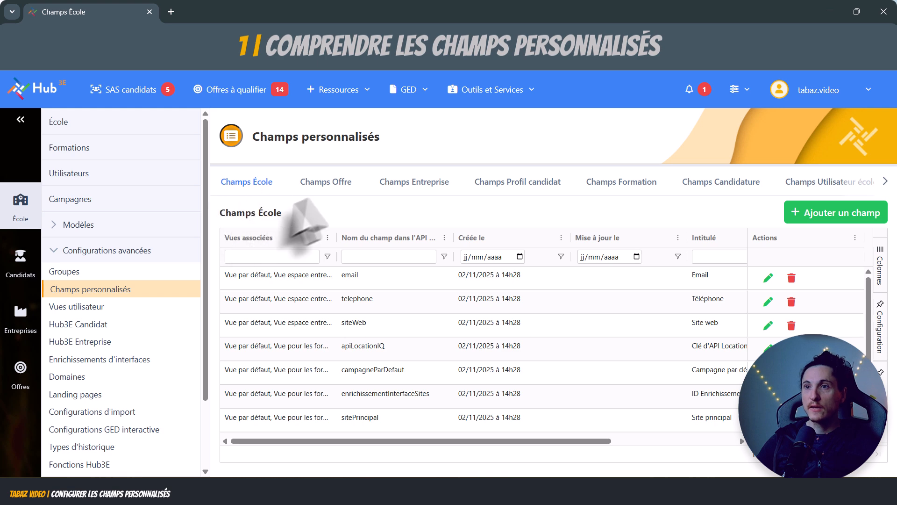
- Browse the custom field categories from Champs Offre through Champs Candidature and bring the remaining categories into view
click(323, 182)
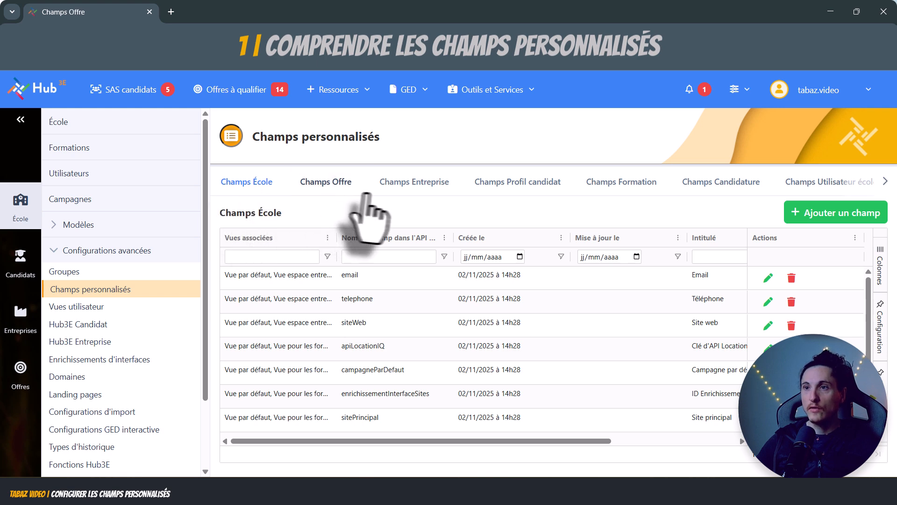
click(408, 187)
click(491, 184)
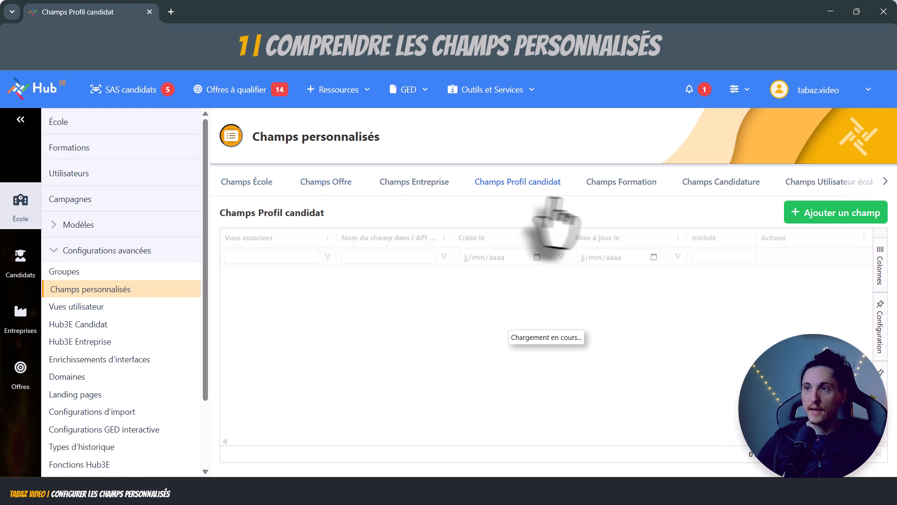
click(608, 184)
click(723, 185)
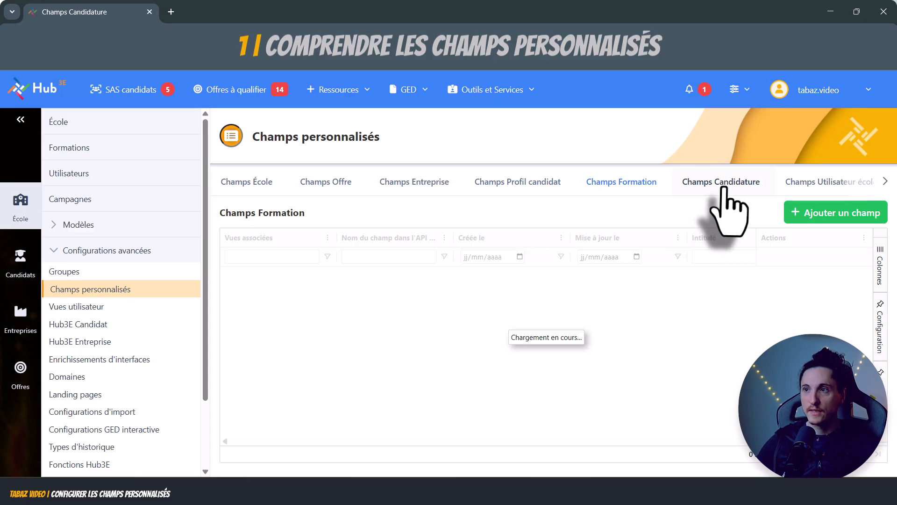
click(885, 181)
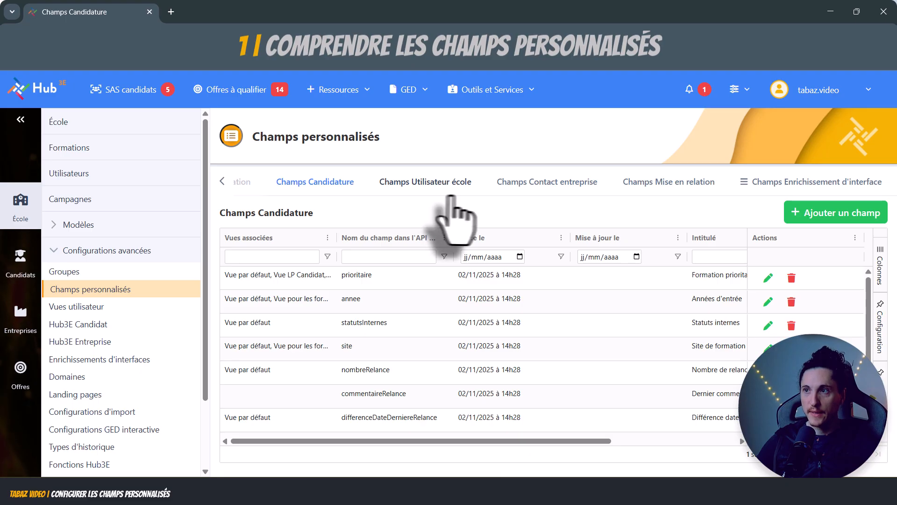
- Open the logged-in account's own information form and examine its profile fields
click(854, 105)
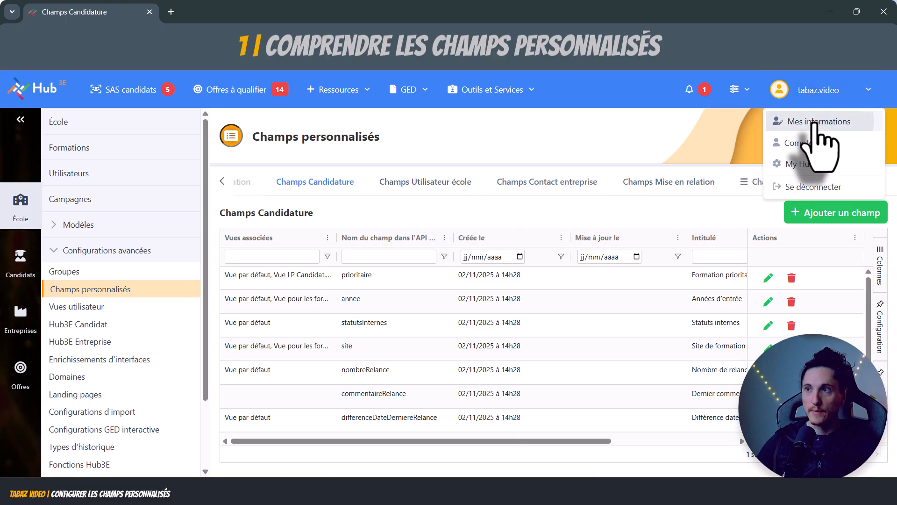
click(817, 123)
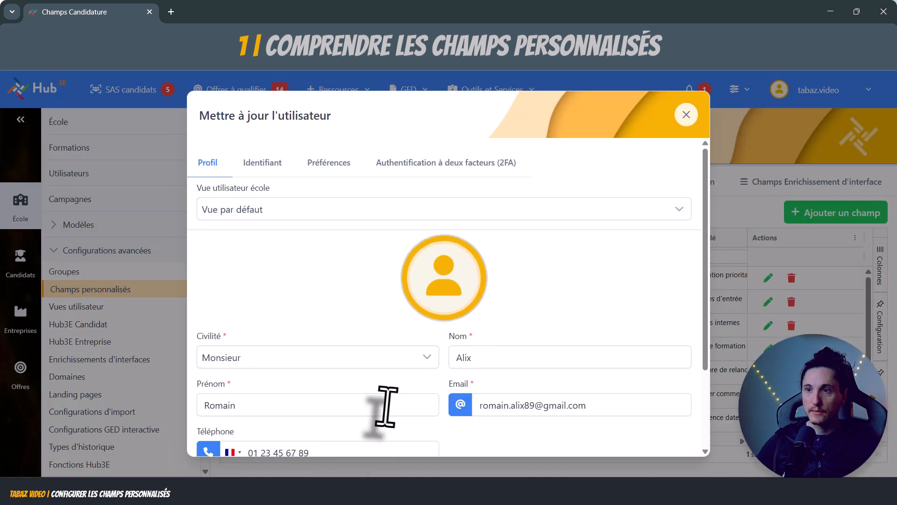
scroll(385, 406, down, 3)
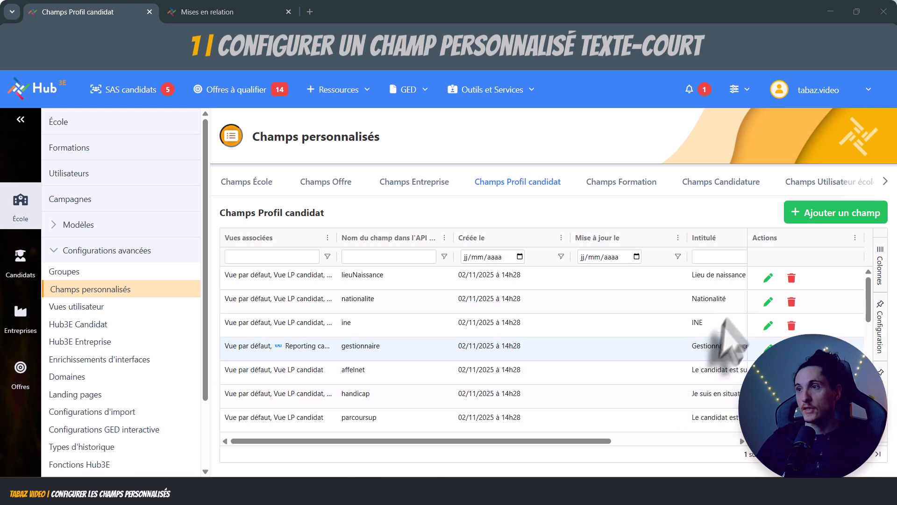
- Start a new candidate profile custom field of type Texte court titled "Comment nous as-tu connus ? (texte court)"
click(856, 214)
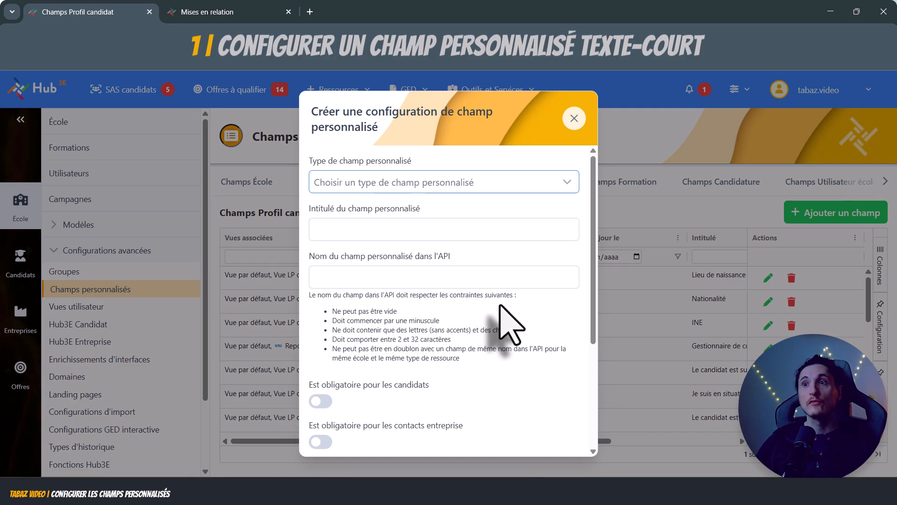
click(571, 186)
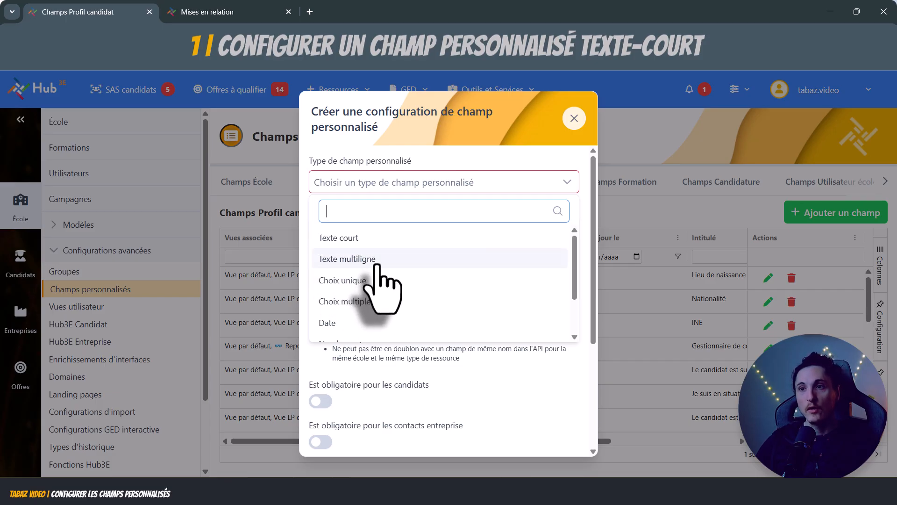
click(537, 188)
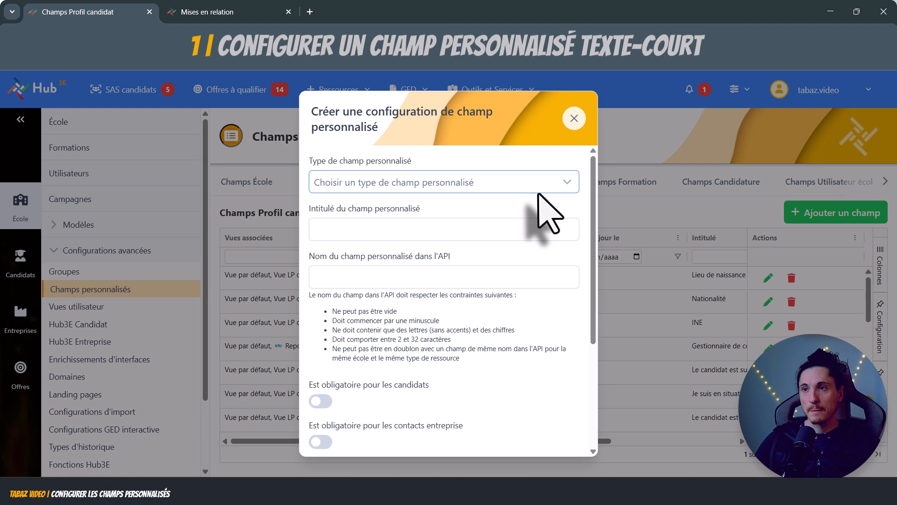
click(568, 184)
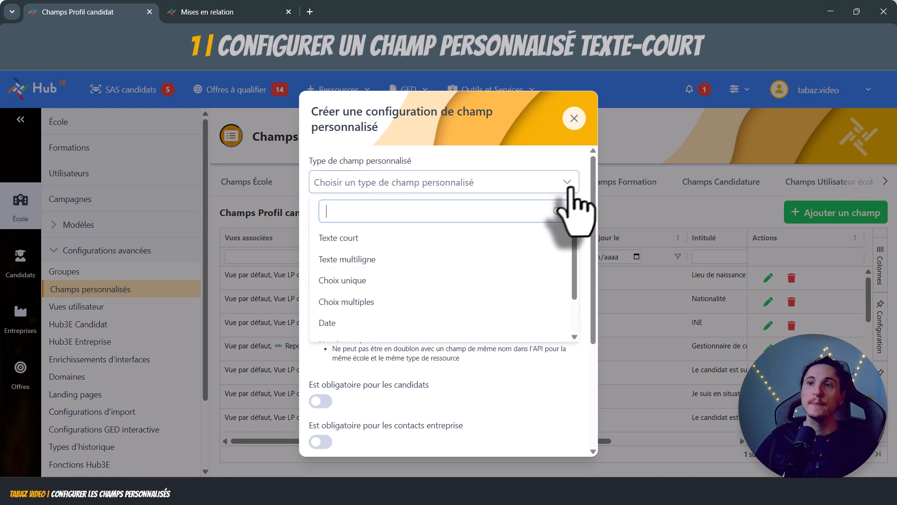
click(391, 239)
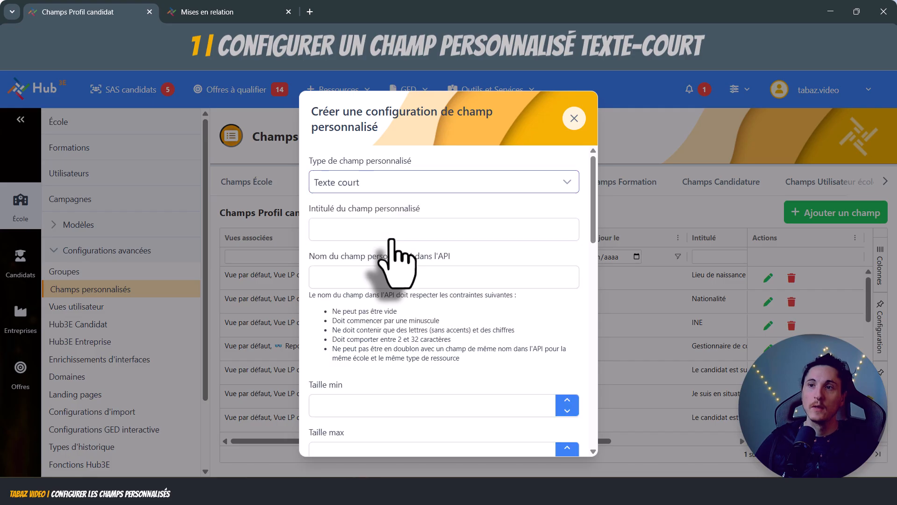
click(350, 230)
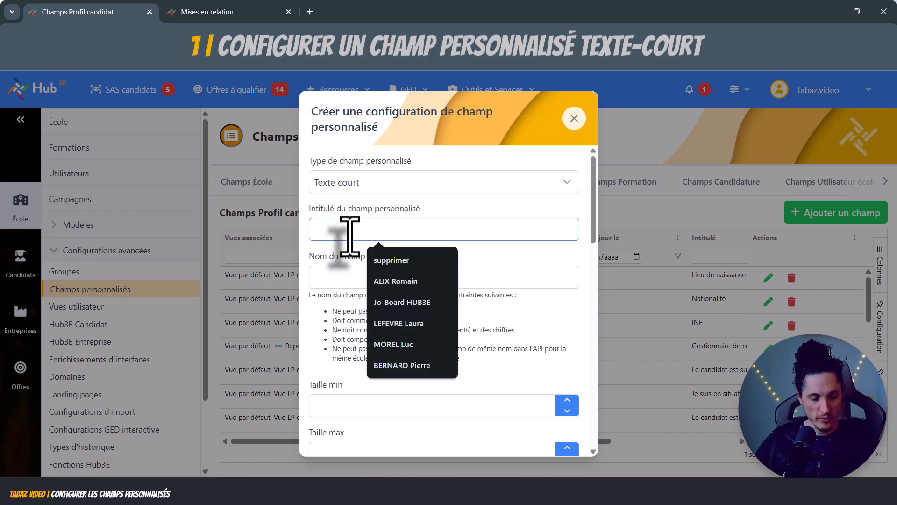
text(Comment nous as-tu connus ?)
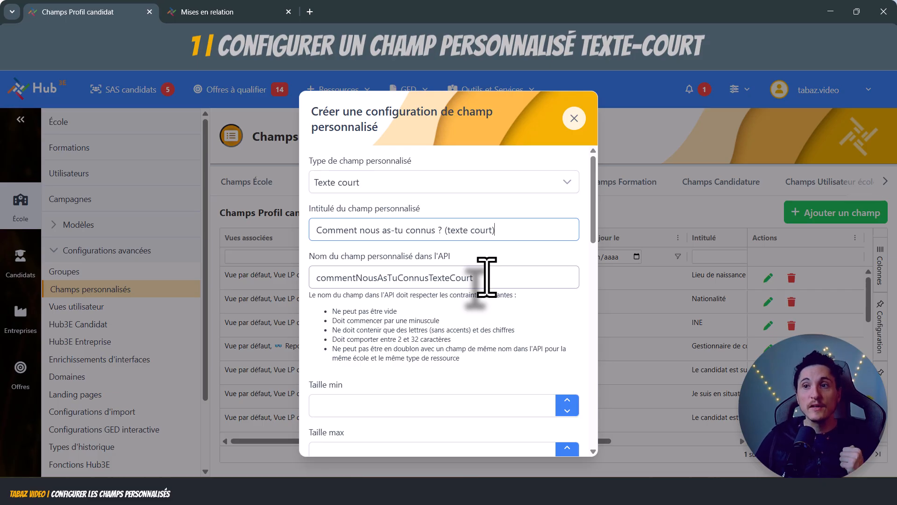
- Compare the field's title with its API name and read through the naming constraints for the API name
drag(499, 230, 310, 229)
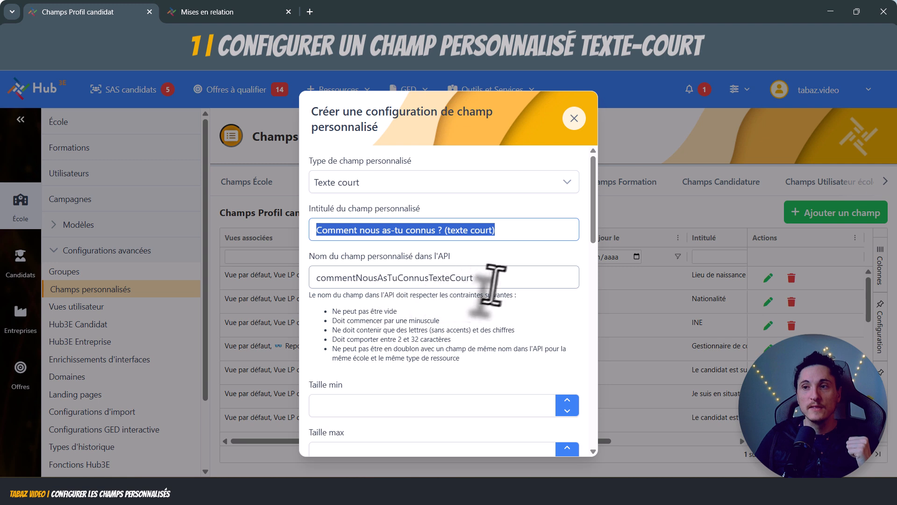
drag(486, 277, 317, 276)
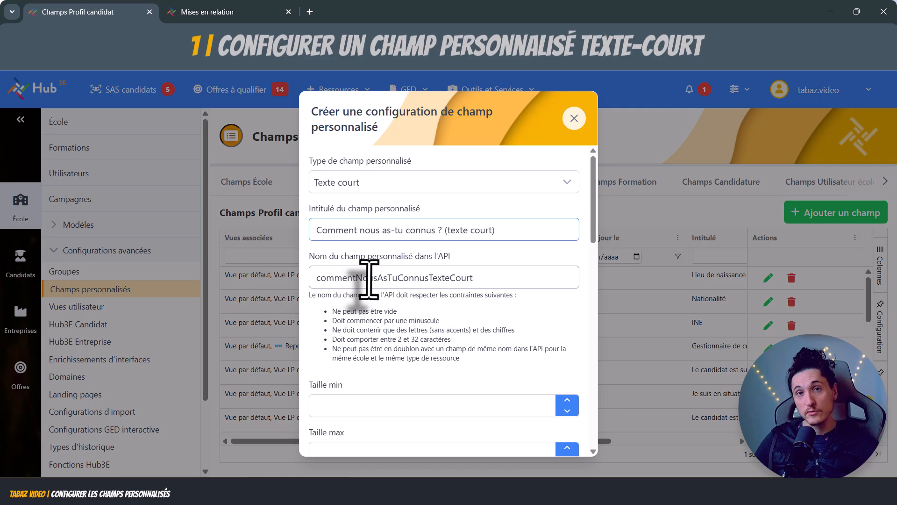
key(Tab)
click(340, 304)
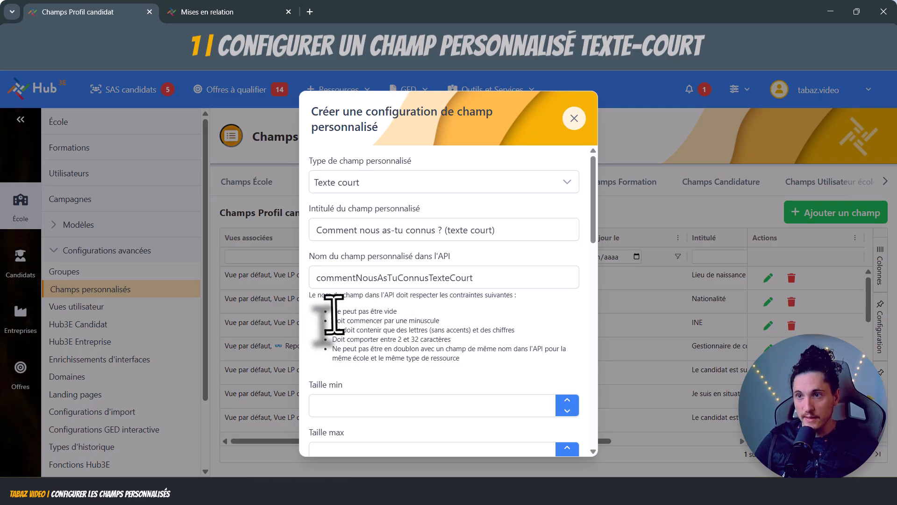
drag(332, 315, 404, 321)
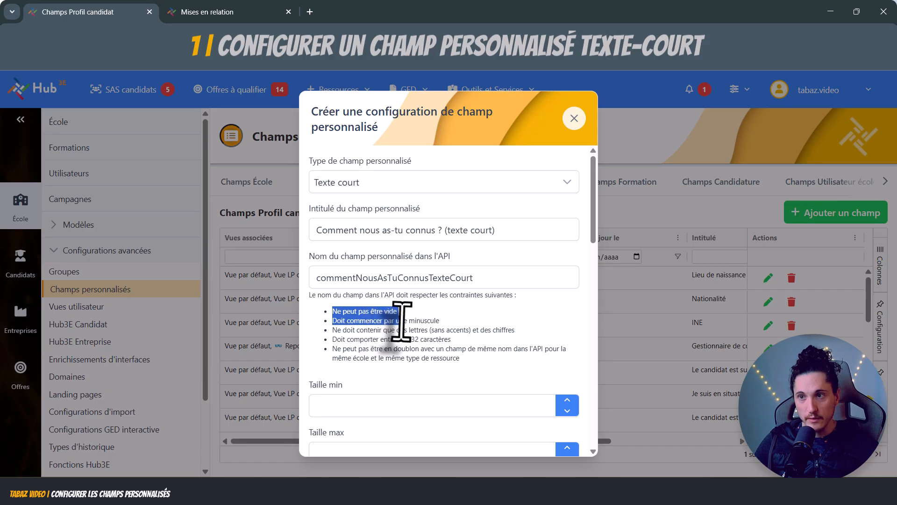
double_click(399, 278)
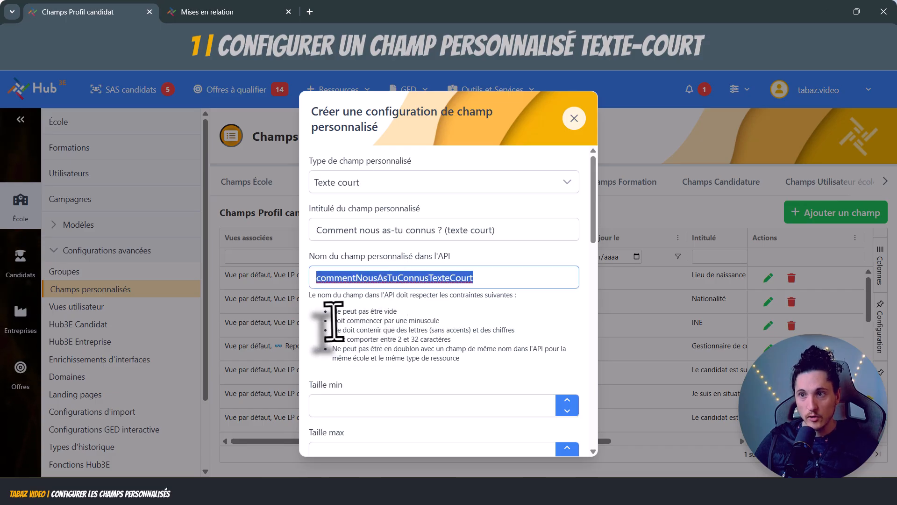
drag(331, 321, 524, 335)
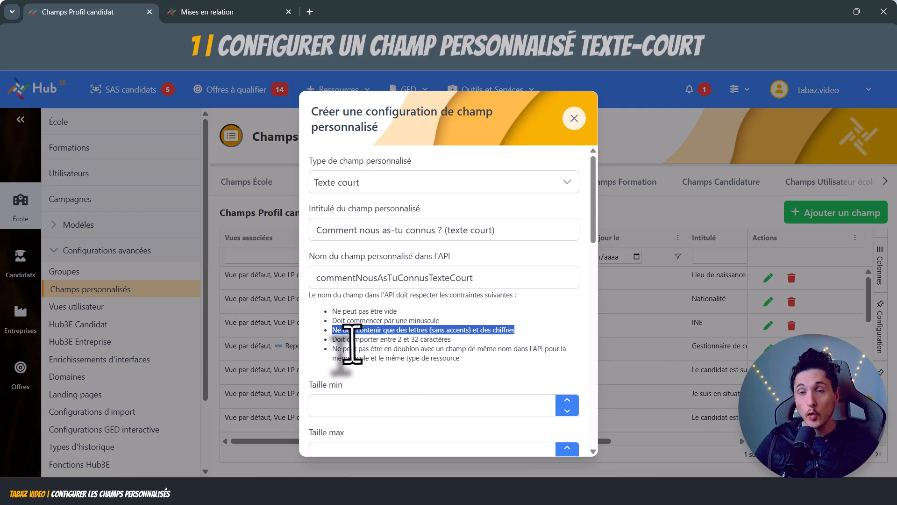
drag(343, 339, 412, 352)
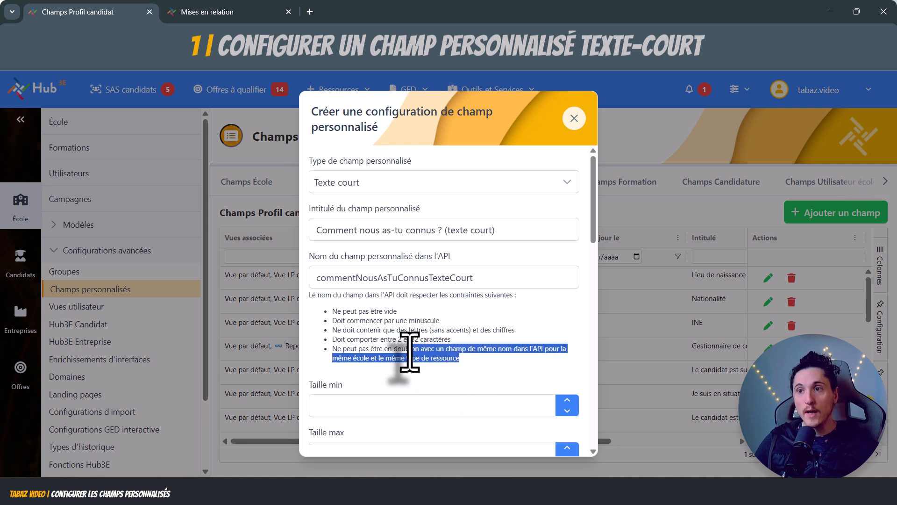
drag(410, 354, 408, 359)
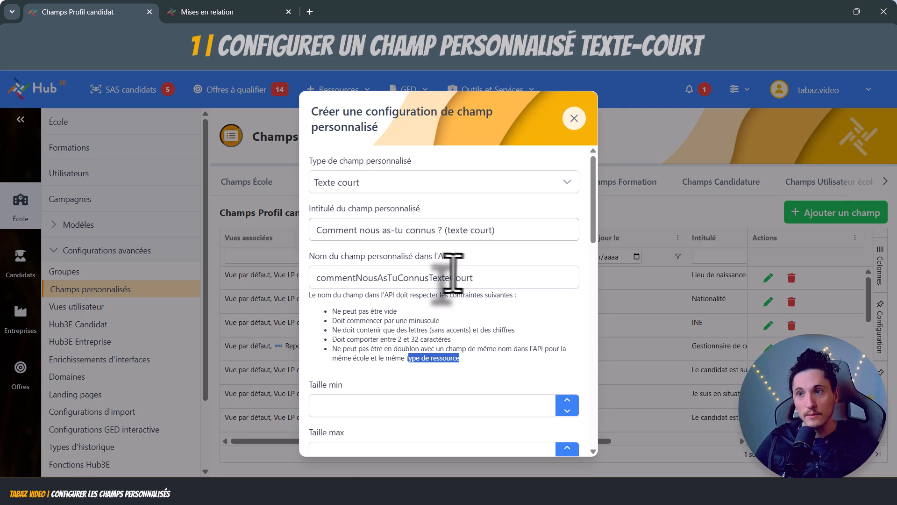
- Replace the custom field's API name with persoCommentConnus
click(480, 276)
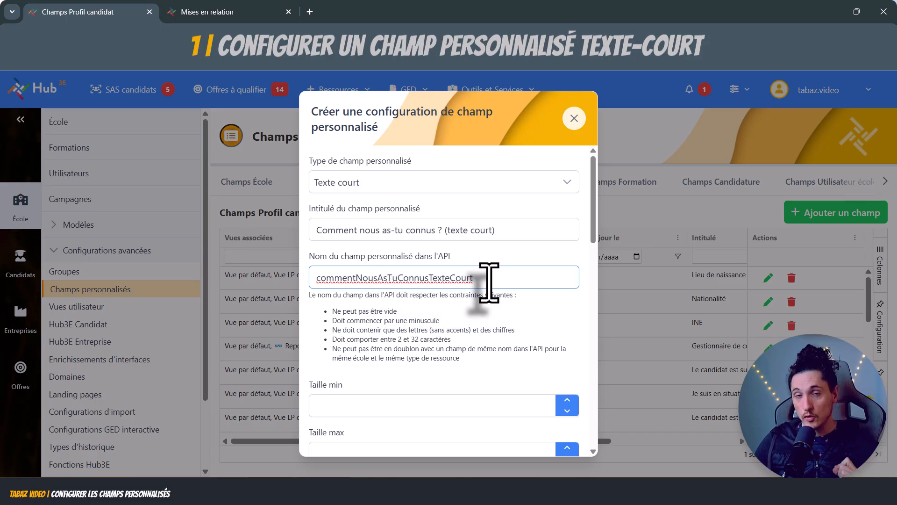
drag(489, 282, 315, 285)
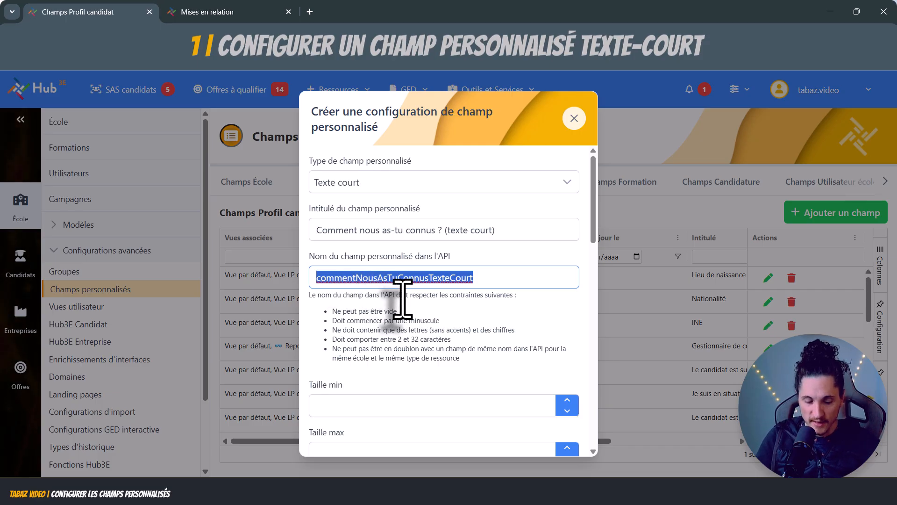
text(perso)
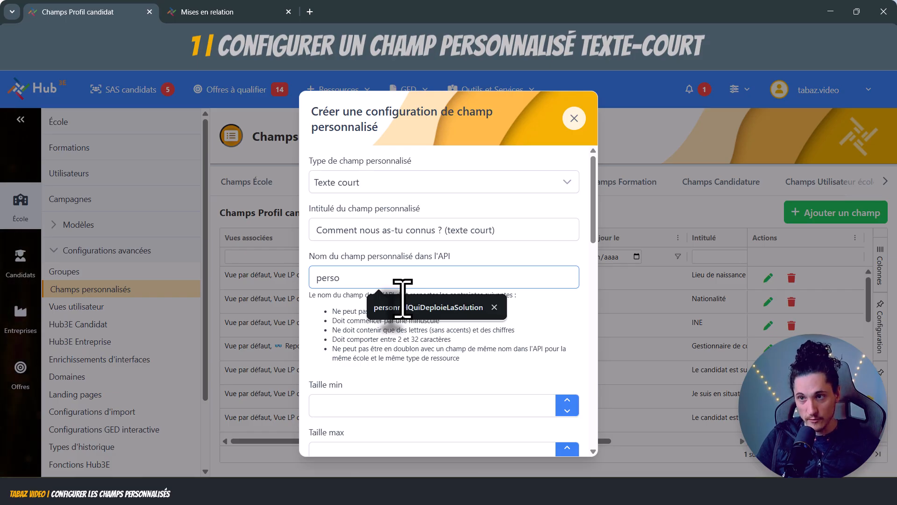
text(ommentConnus)
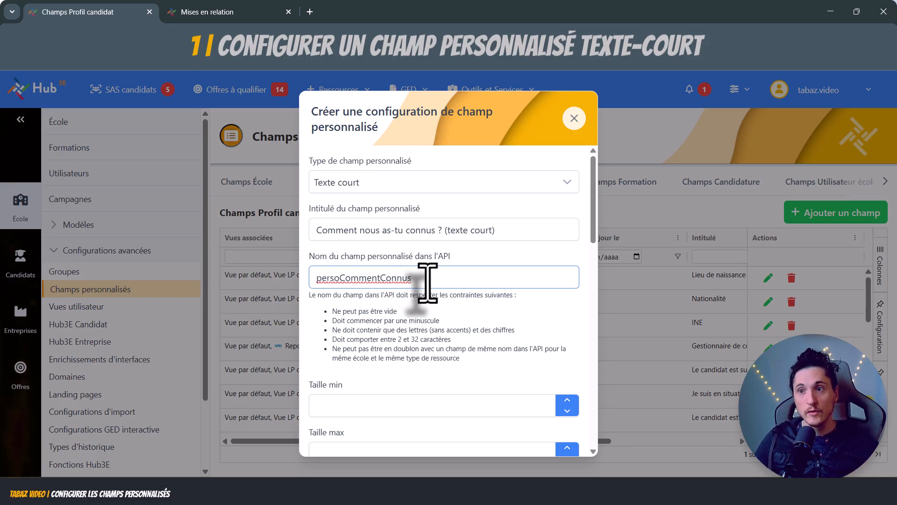
- Switch the custom field type to Fichier and review the options specific to that type
scroll(428, 290, down, 1)
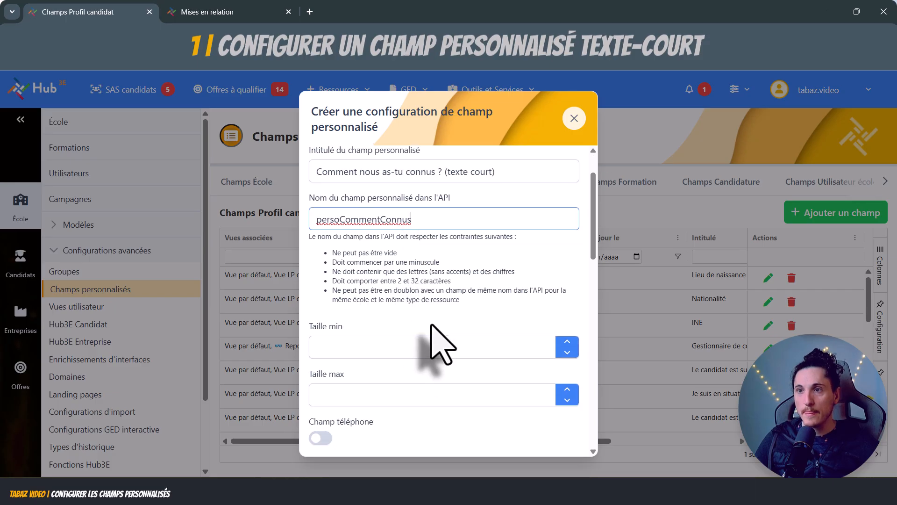
scroll(441, 346, down, 1)
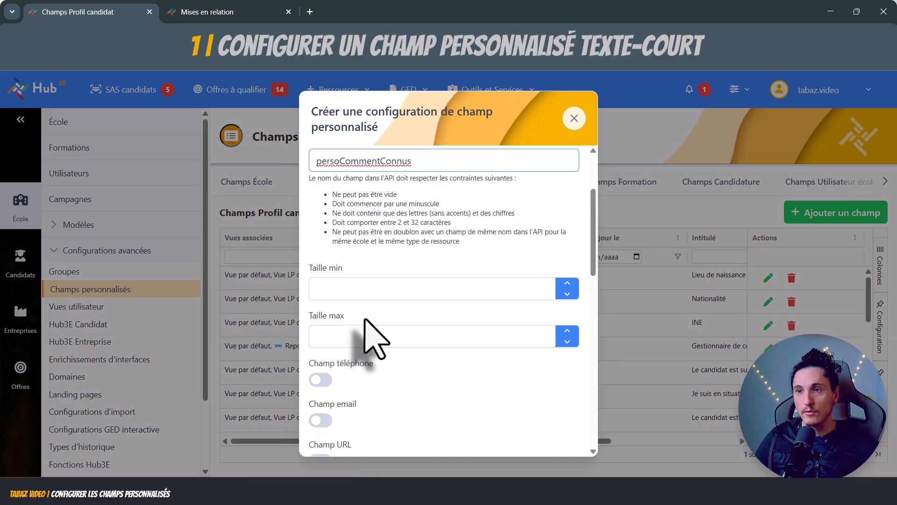
scroll(402, 346, up, 2)
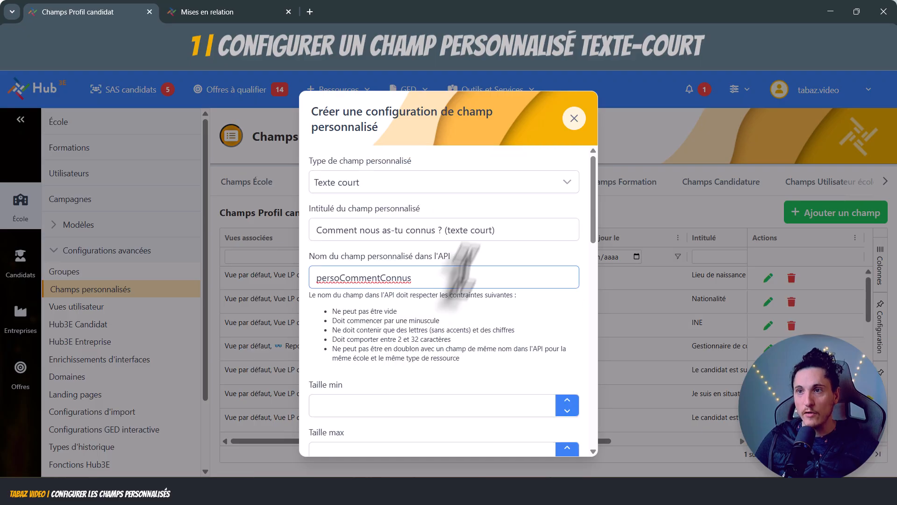
click(567, 183)
scroll(356, 334, down, 2)
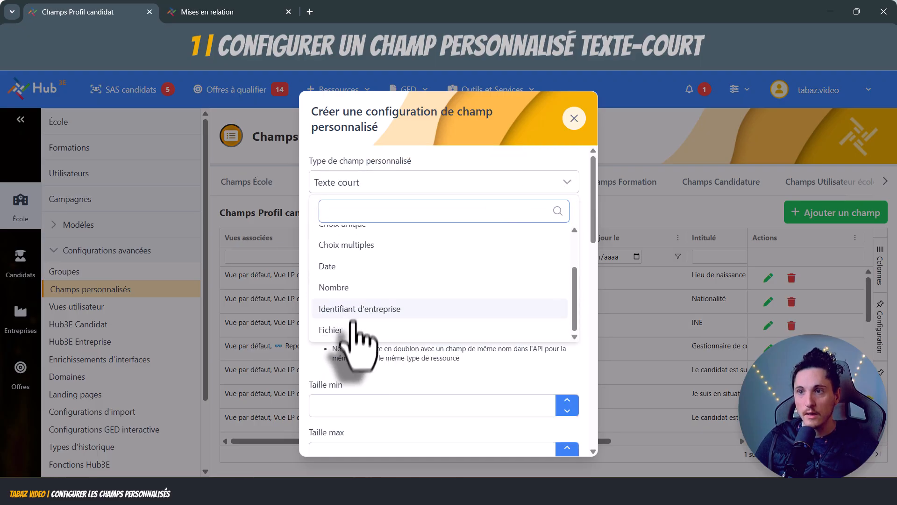
click(354, 328)
scroll(374, 337, down, 4)
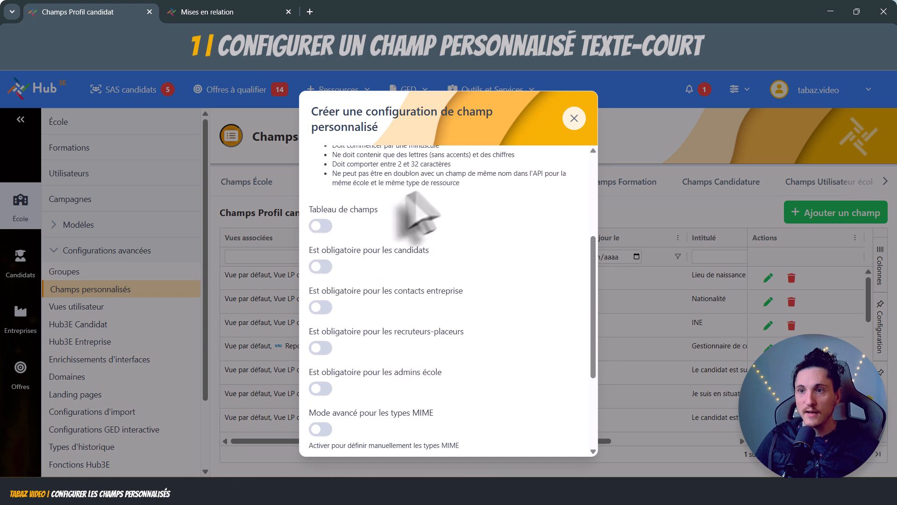
scroll(435, 262, up, 1)
scroll(407, 299, down, 4)
scroll(439, 315, up, 2)
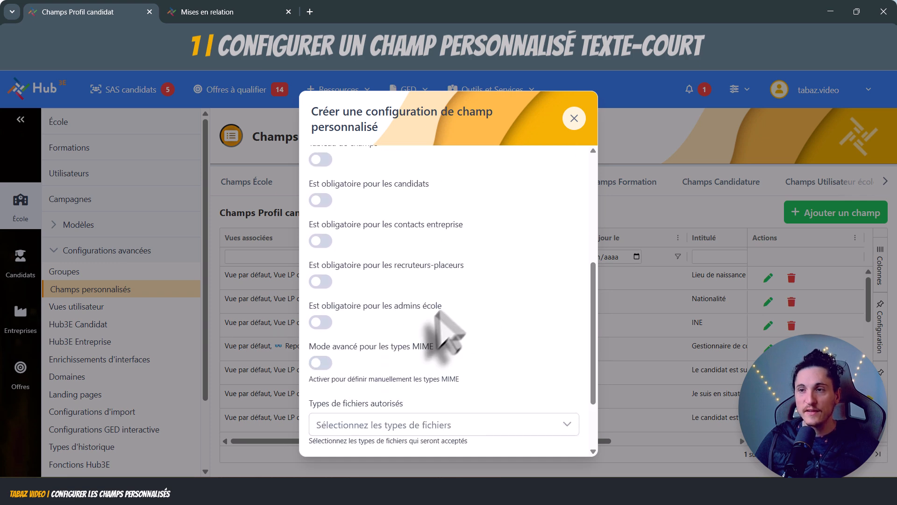
- Finish reviewing the Fichier options and set the custom field type back to Texte court
scroll(449, 346, up, 6)
scroll(400, 360, down, 7)
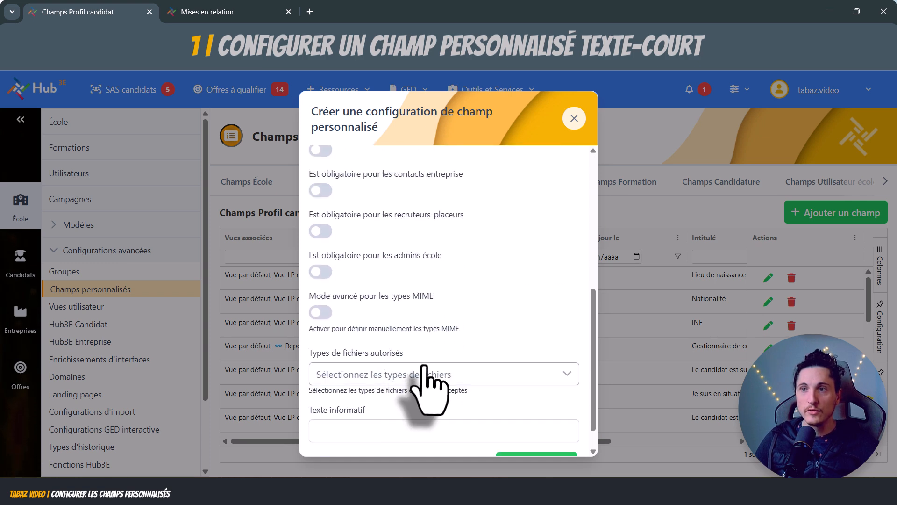
scroll(425, 380, up, 7)
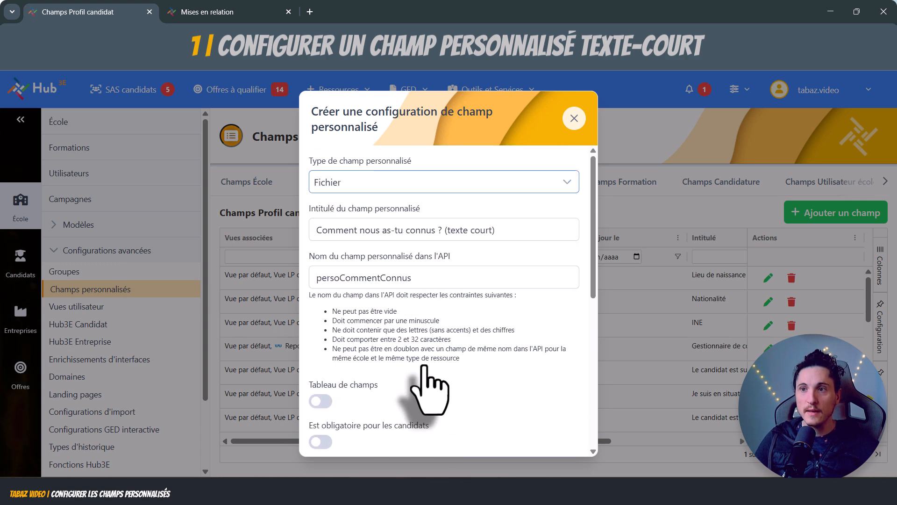
click(567, 185)
scroll(374, 290, up, 3)
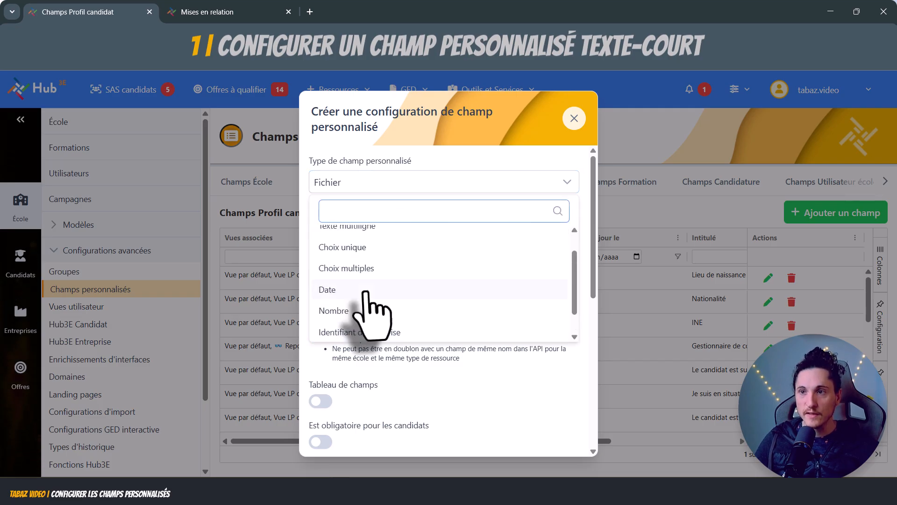
click(377, 238)
- Try a Taille min of 2 on the short-text field and go to its Taille max setting
scroll(350, 327, down, 2)
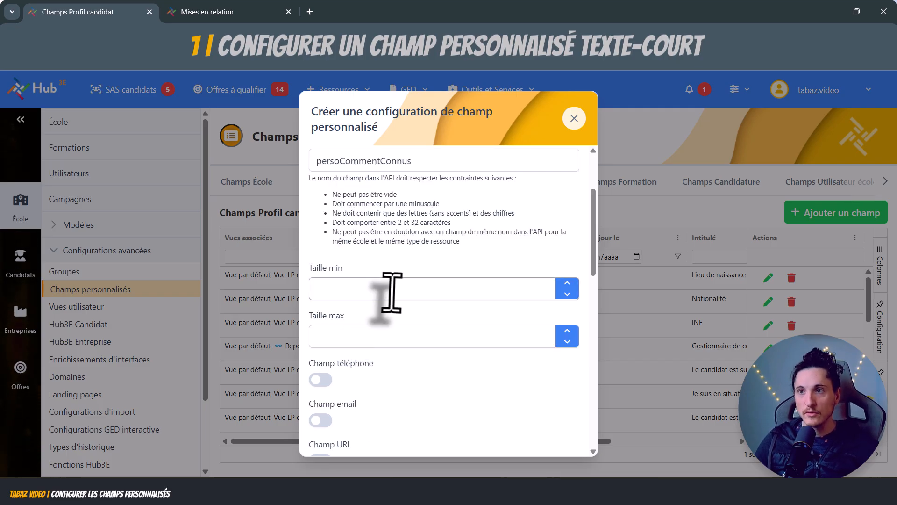
scroll(390, 292, up, 1)
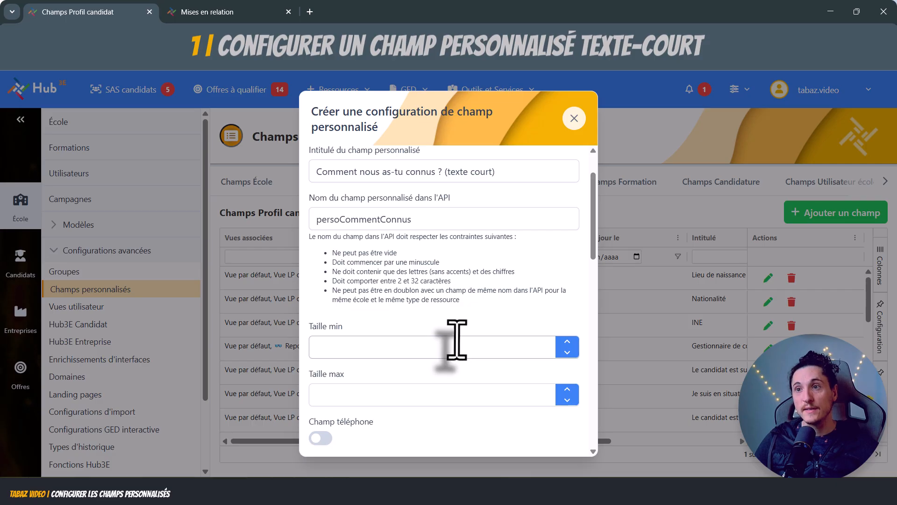
click(382, 350)
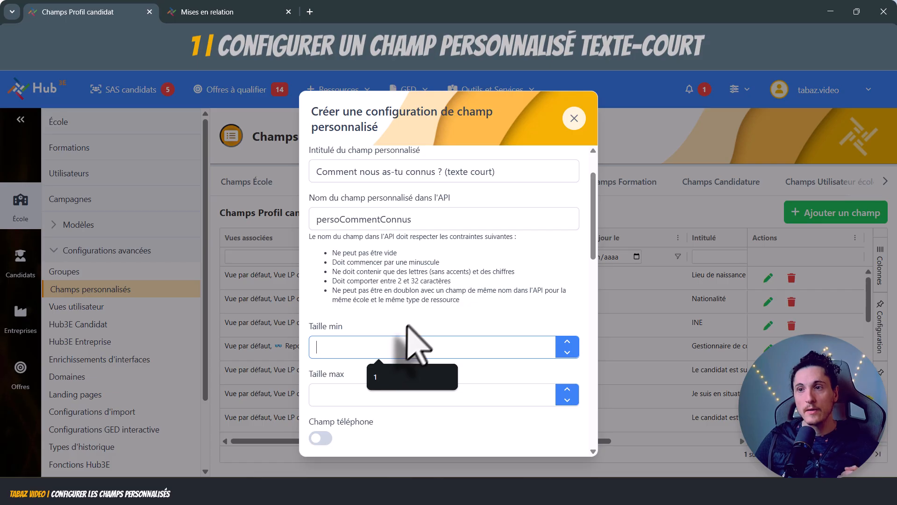
text(2)
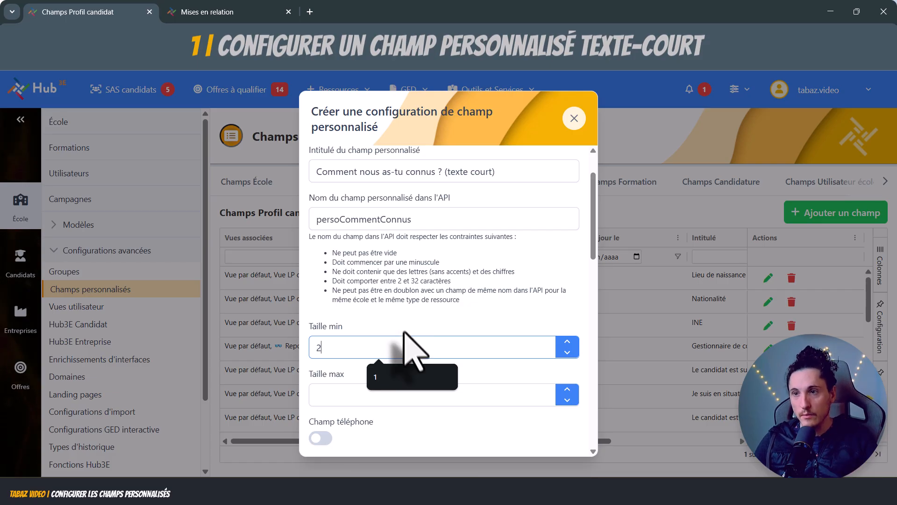
click(367, 397)
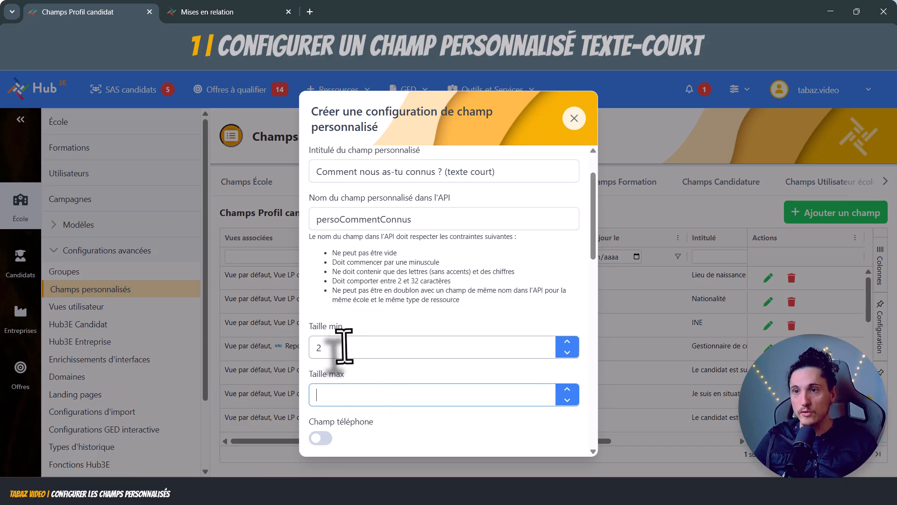
scroll(500, 308, up, 1)
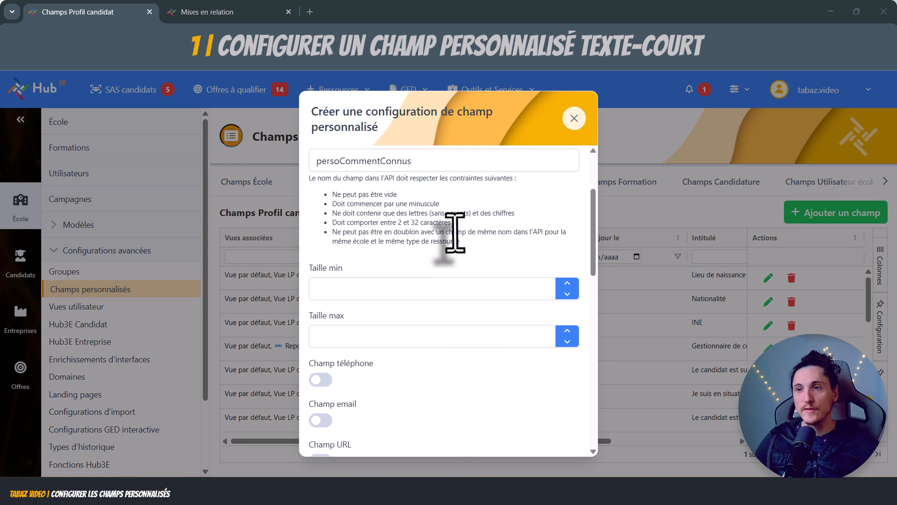
- Read through the remaining Texte court options with both size limits left empty, and save the custom field configuration
scroll(400, 276, down, 2)
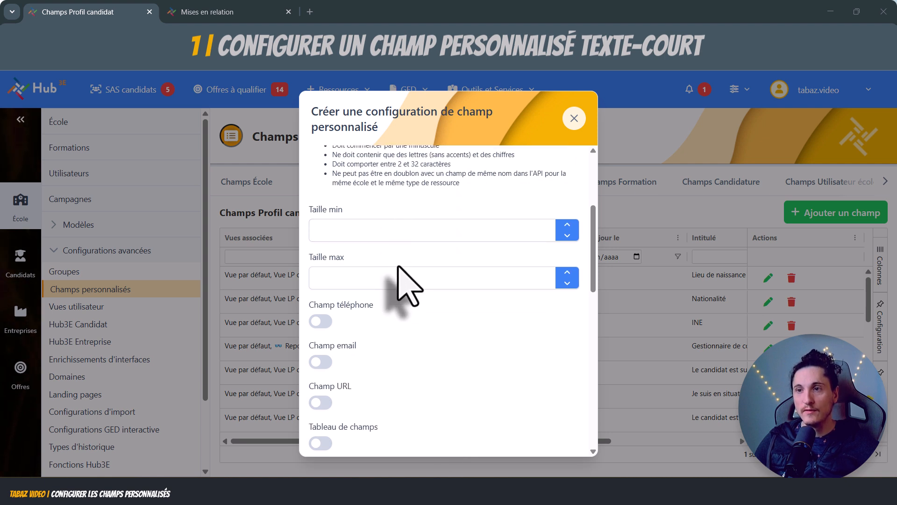
scroll(400, 280, down, 2)
scroll(411, 276, down, 4)
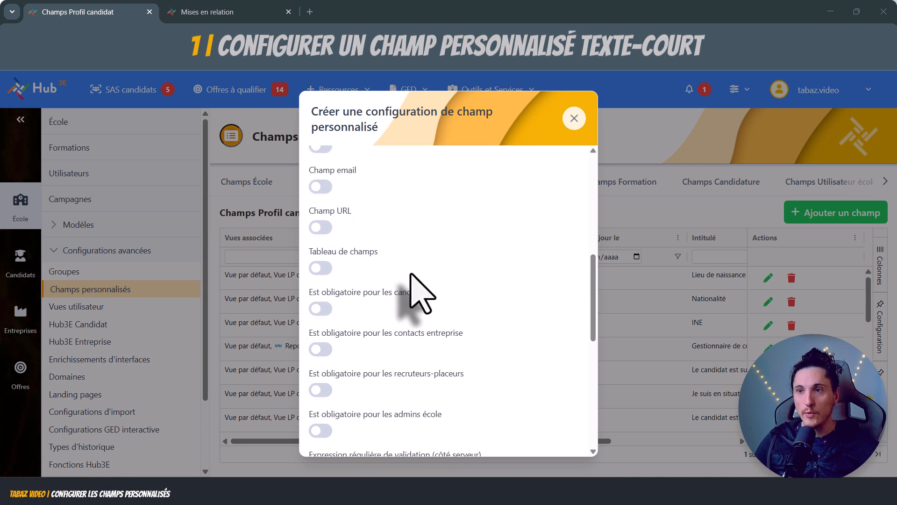
scroll(411, 290, down, 10)
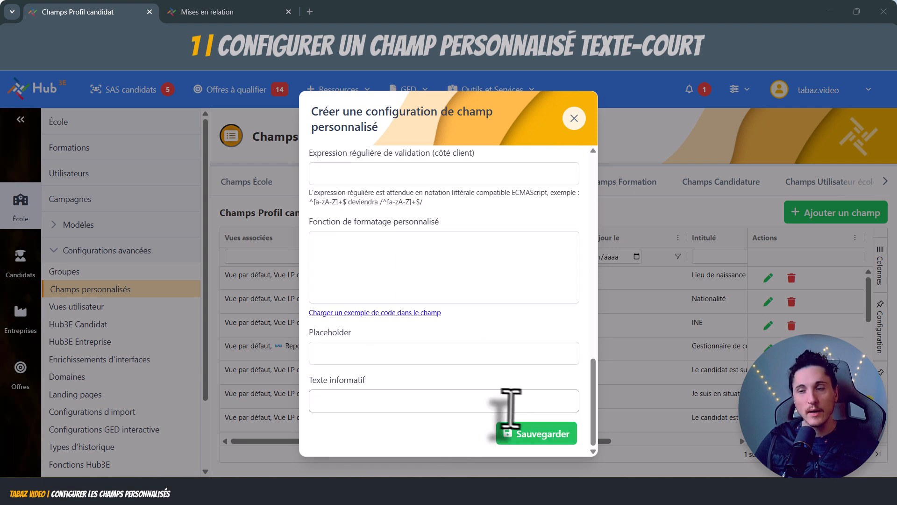
click(538, 436)
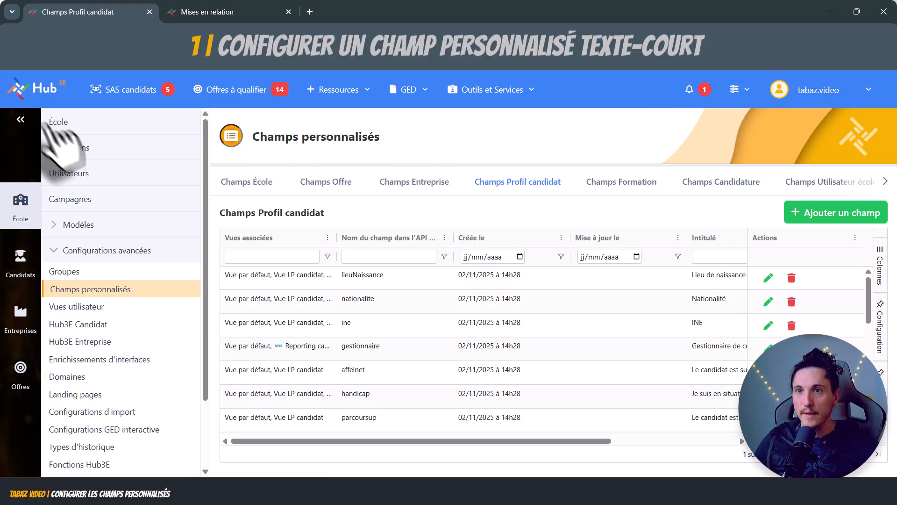
- Collapse the navigation sidebar and check the persoCommentConnus entry at the end of the candidate profile field list
click(21, 120)
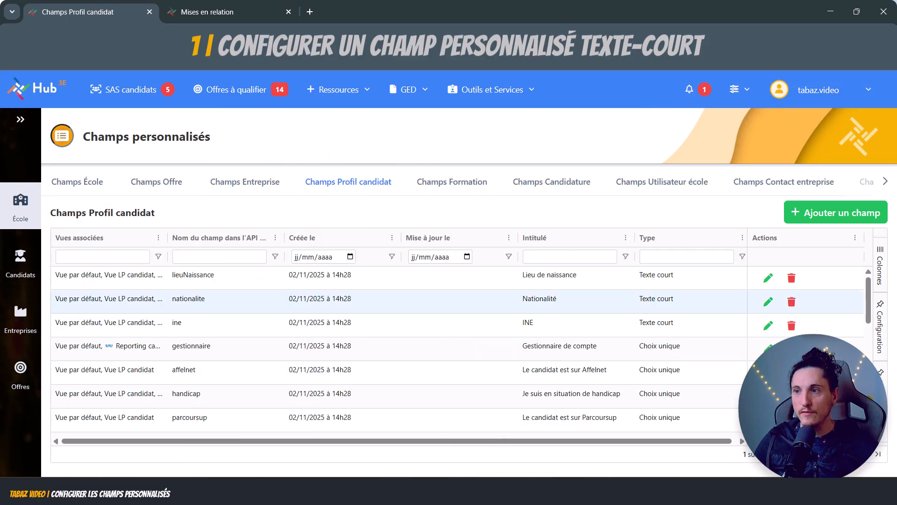
click(879, 455)
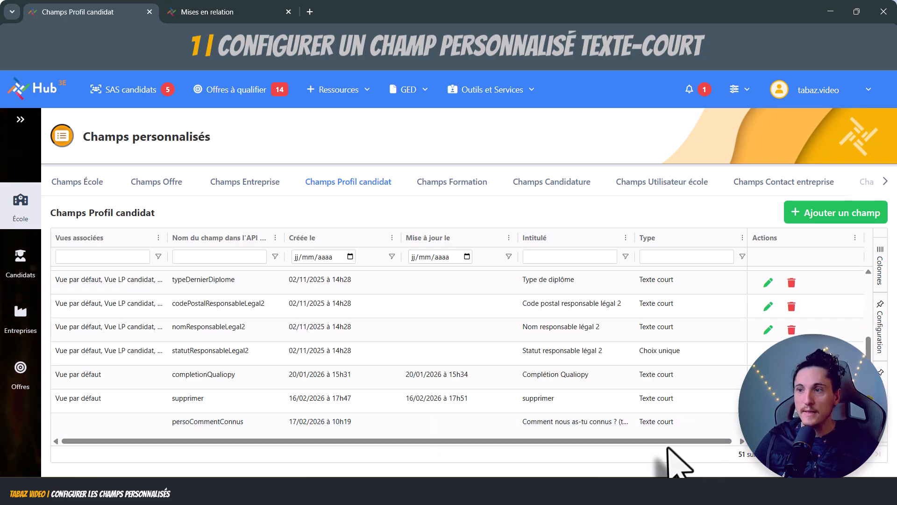
drag(670, 441, 529, 441)
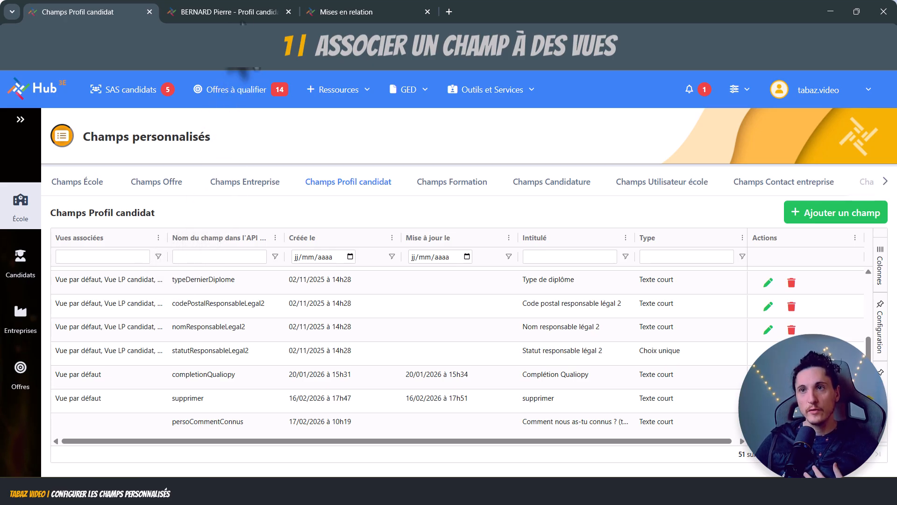
- Switch to the open candidate profile and examine the name of the view it is displayed in
click(231, 12)
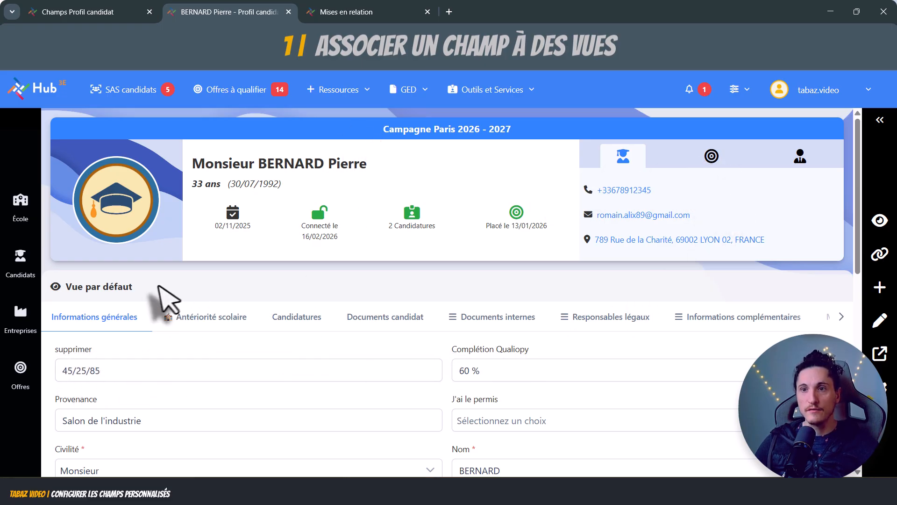
drag(135, 287, 63, 293)
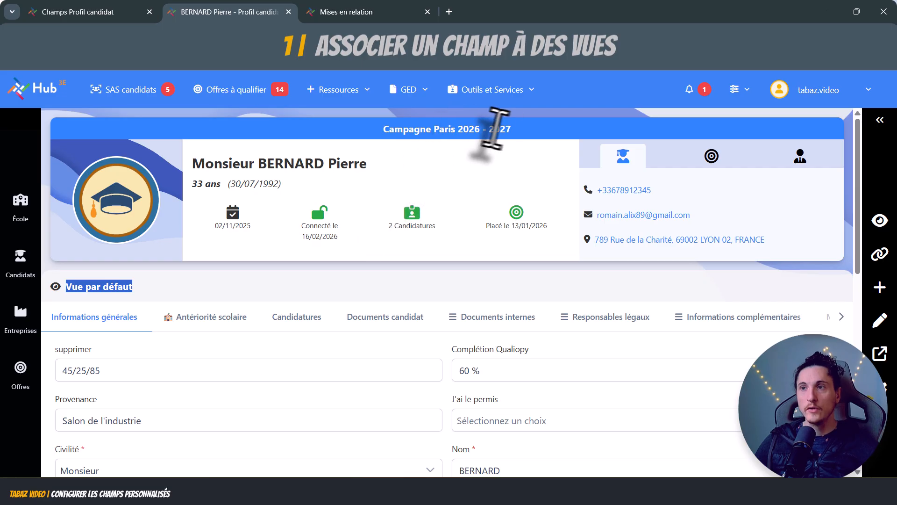
click(509, 133)
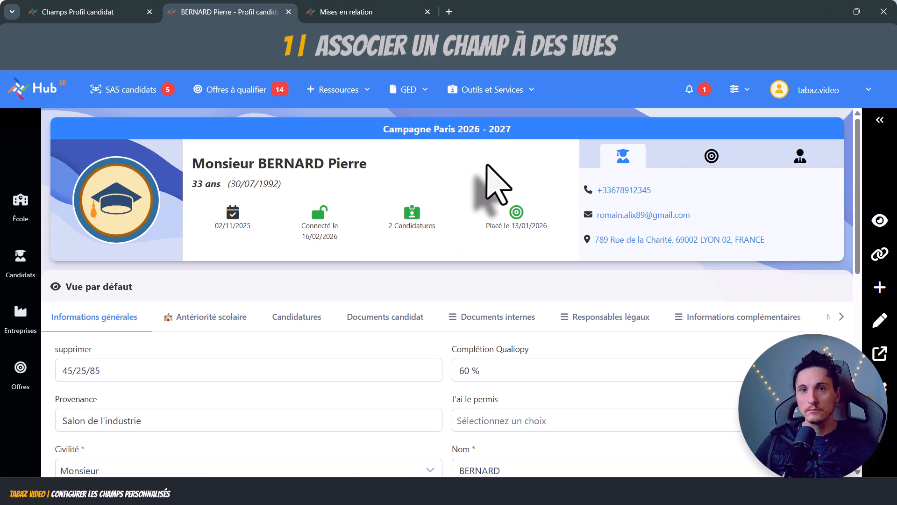
- Open the candidate resource's Vue par défaut in the school's advanced user view configuration
click(31, 212)
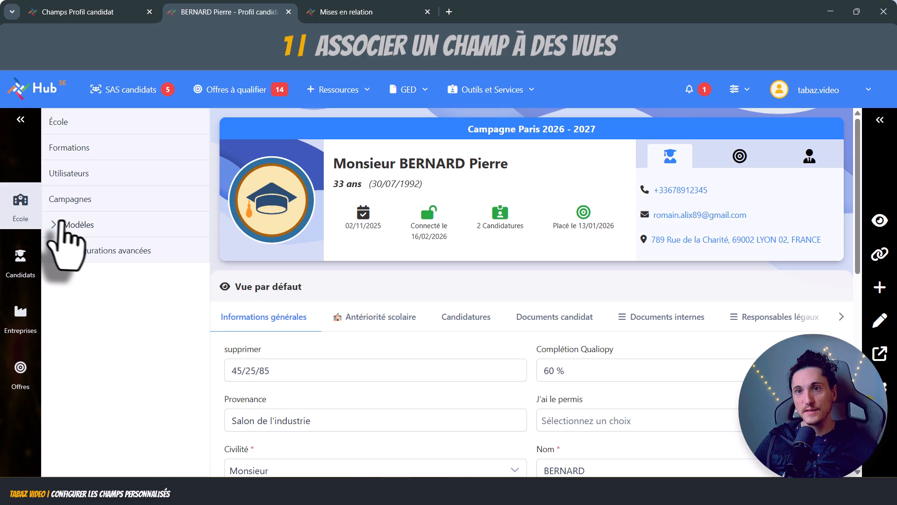
click(89, 252)
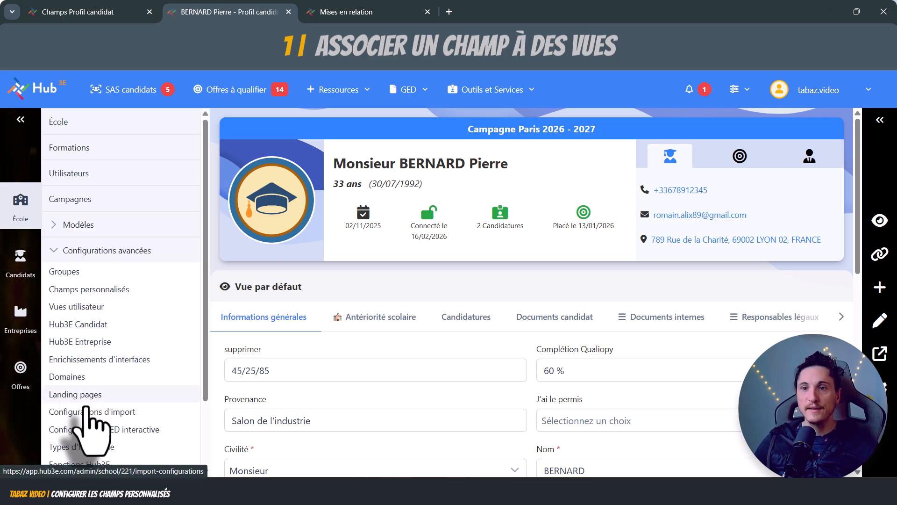
scroll(91, 425, down, 1)
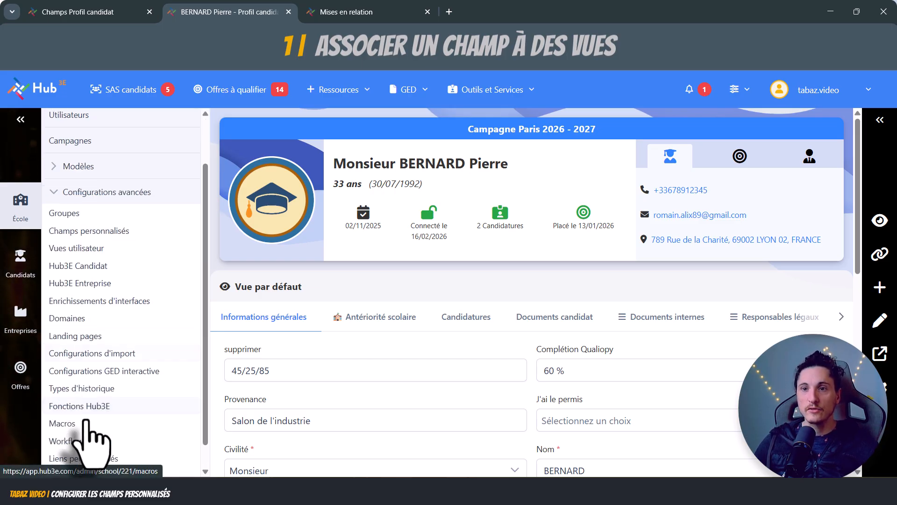
click(87, 250)
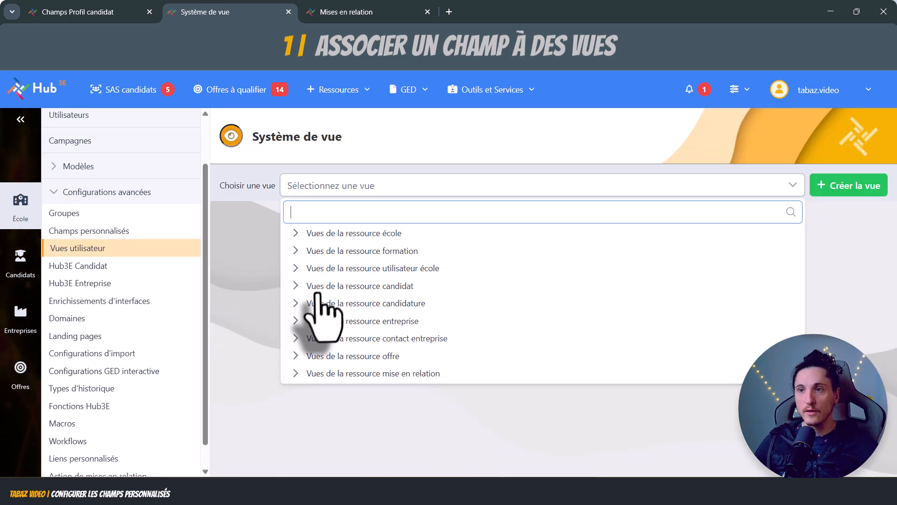
click(294, 285)
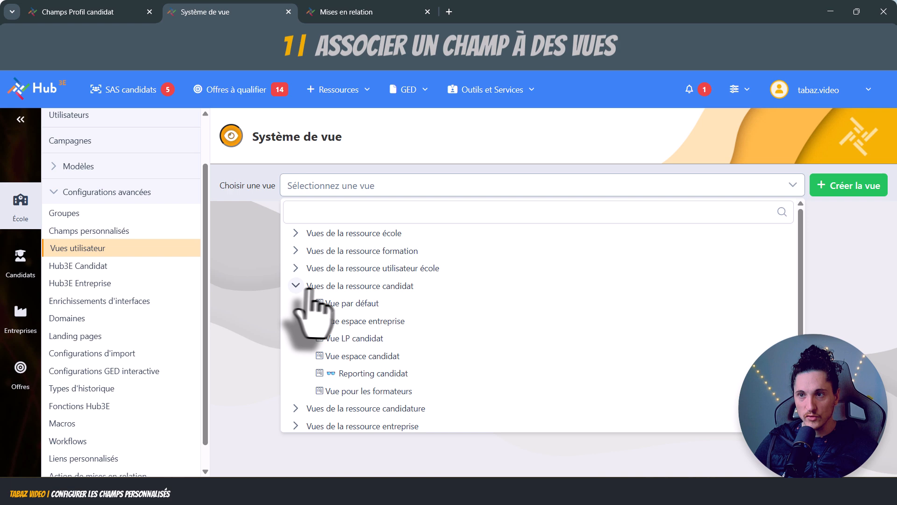
click(353, 304)
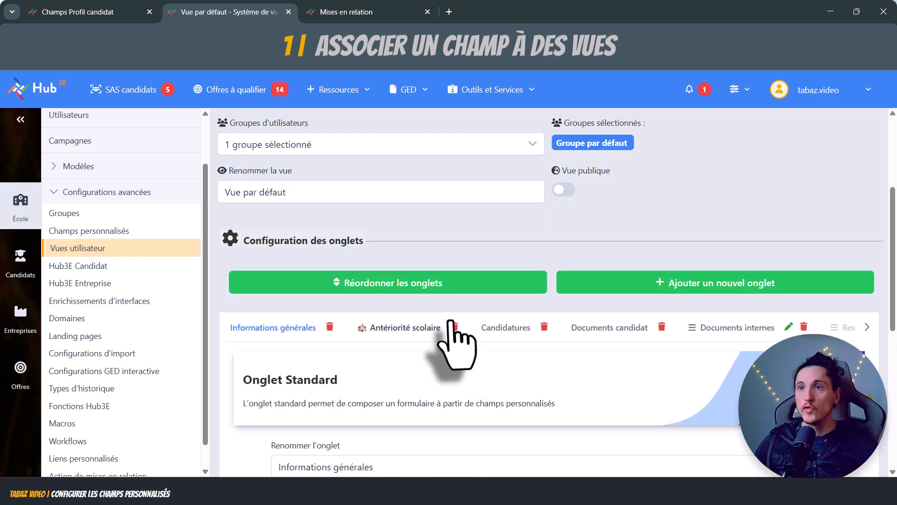
- Add an Onglet standard tab named "✌️ TUTOS CHAMPS" to the candidate's default view
scroll(589, 327, down, 3)
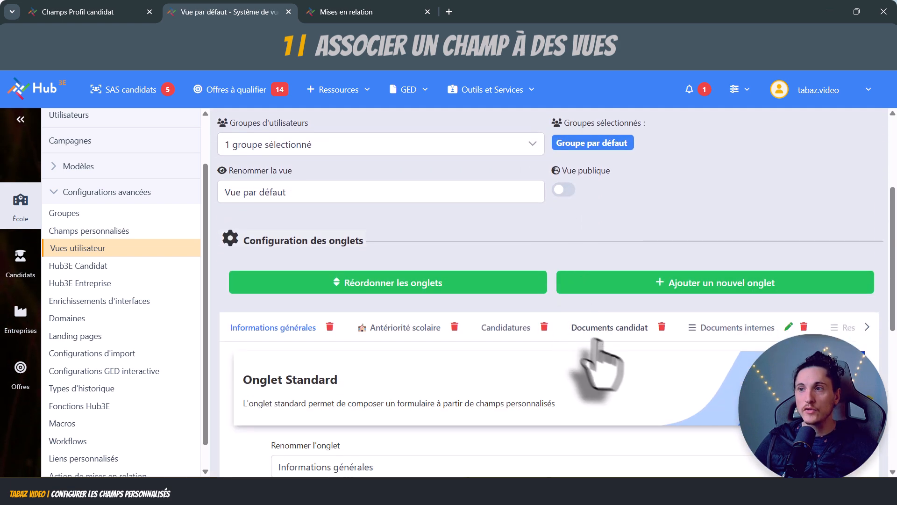
click(675, 286)
click(569, 238)
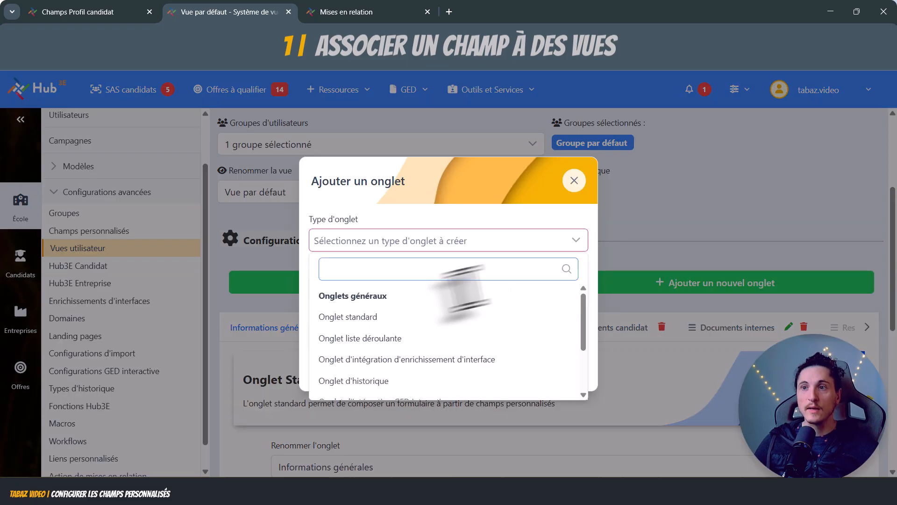
click(363, 317)
click(374, 286)
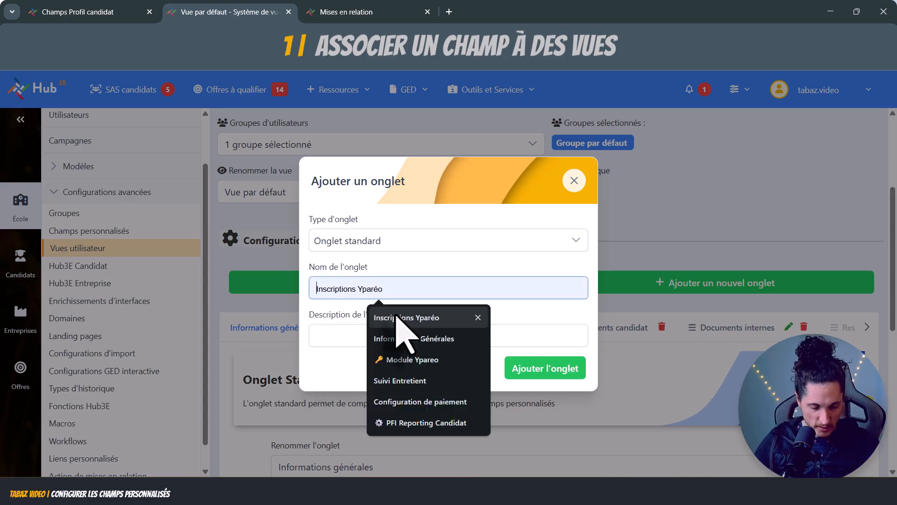
key(super+period)
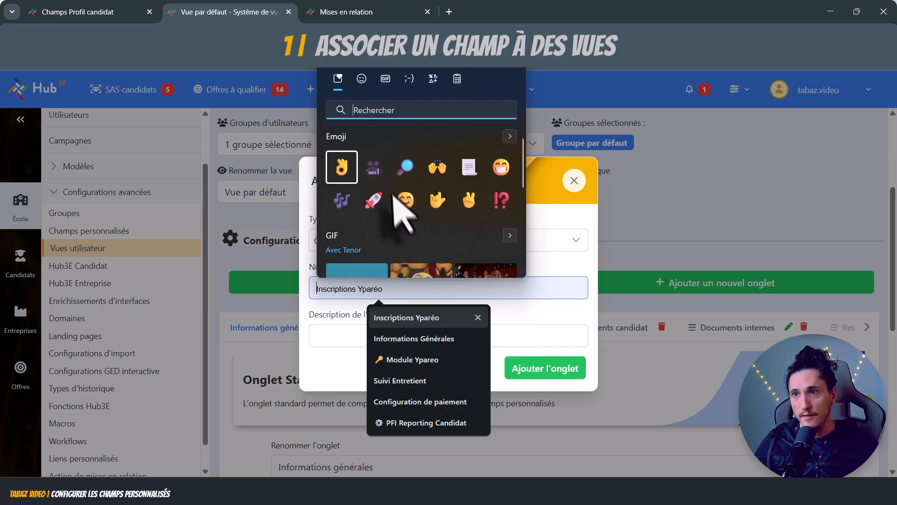
click(420, 201)
text(TUTOS CHAMPS)
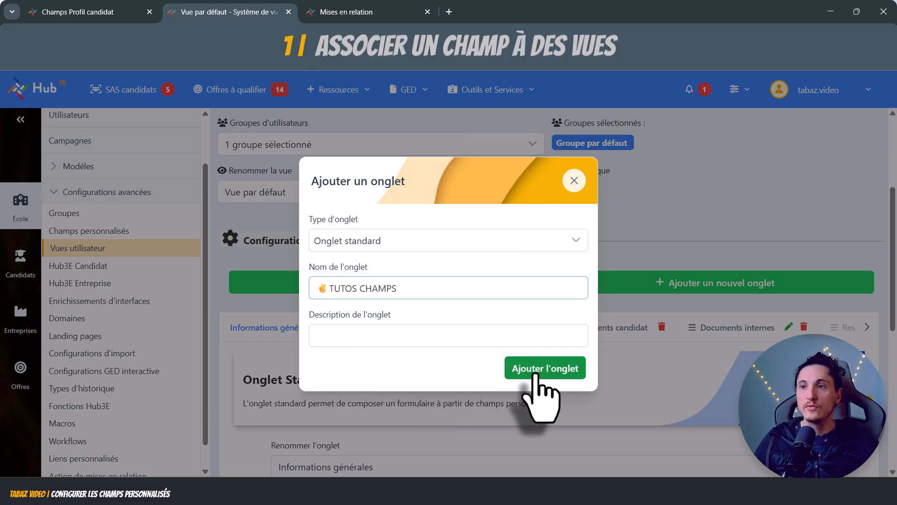
click(538, 374)
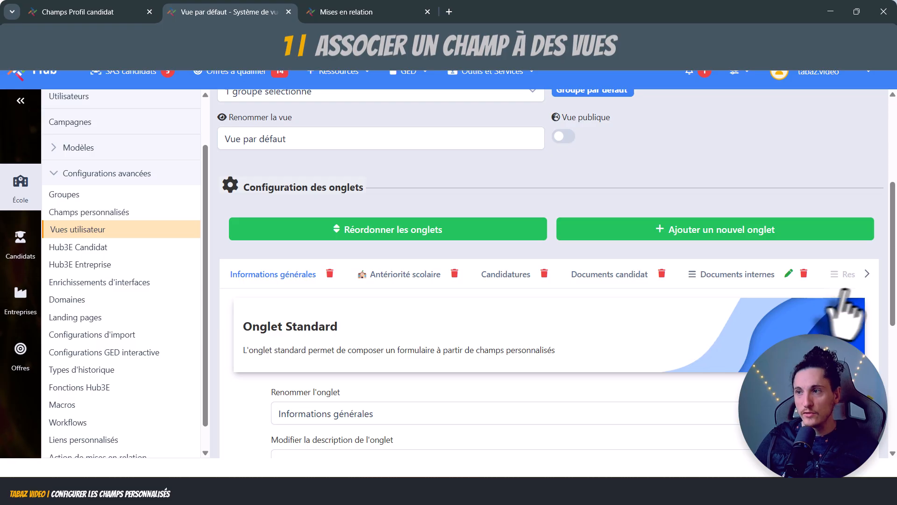
- Add the available field "Comment nous as-tu connus ? (texte court)" to the visible fields of the TUTOS CHAMPS tab
click(868, 277)
click(868, 276)
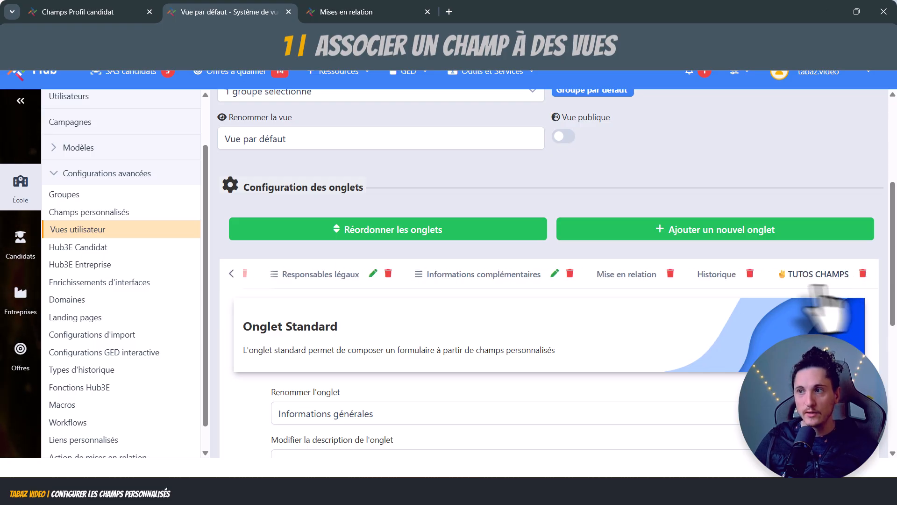
click(814, 280)
scroll(701, 327, down, 8)
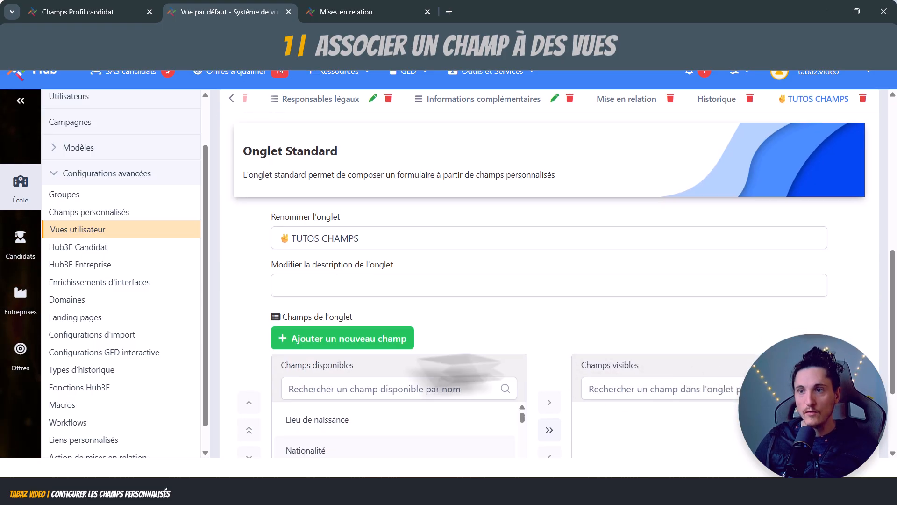
drag(585, 229, 631, 281)
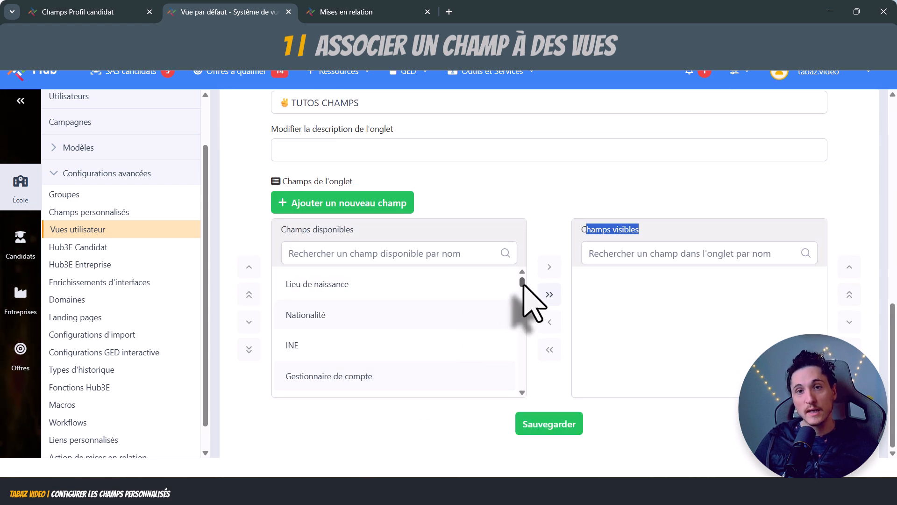
drag(522, 285, 524, 340)
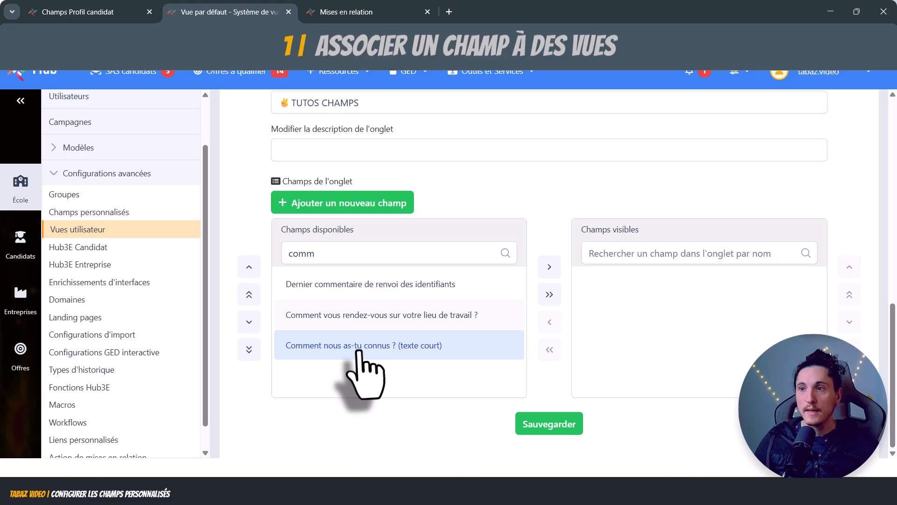
drag(361, 348, 674, 313)
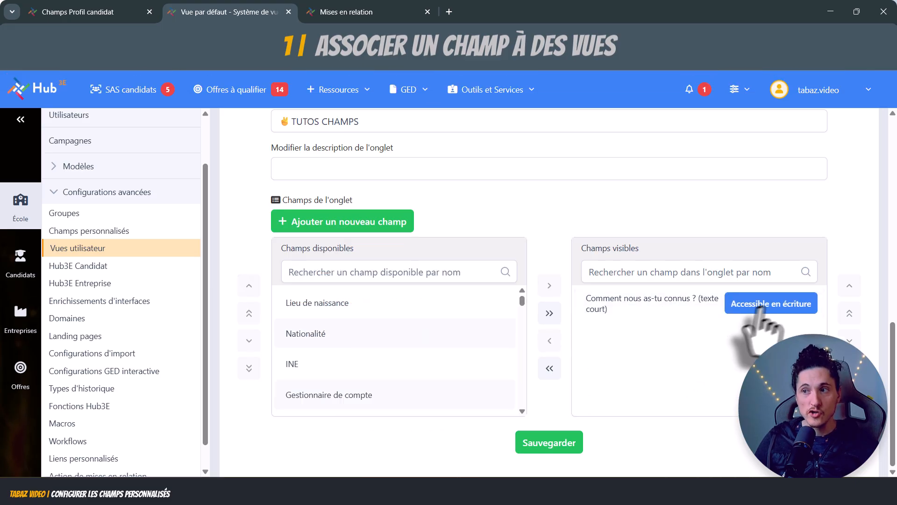
- Switch the visible field's access to Lecture seule and back to Accessible en écriture, and save the default view
click(779, 310)
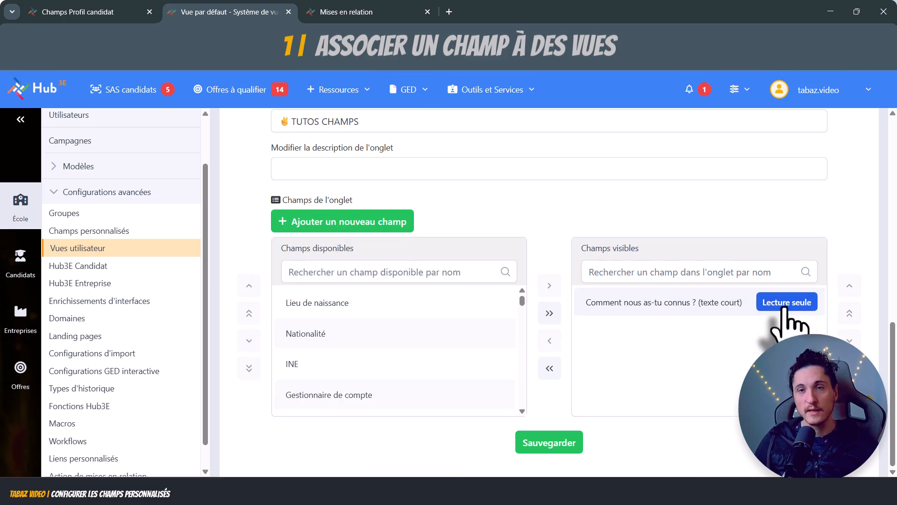
click(787, 308)
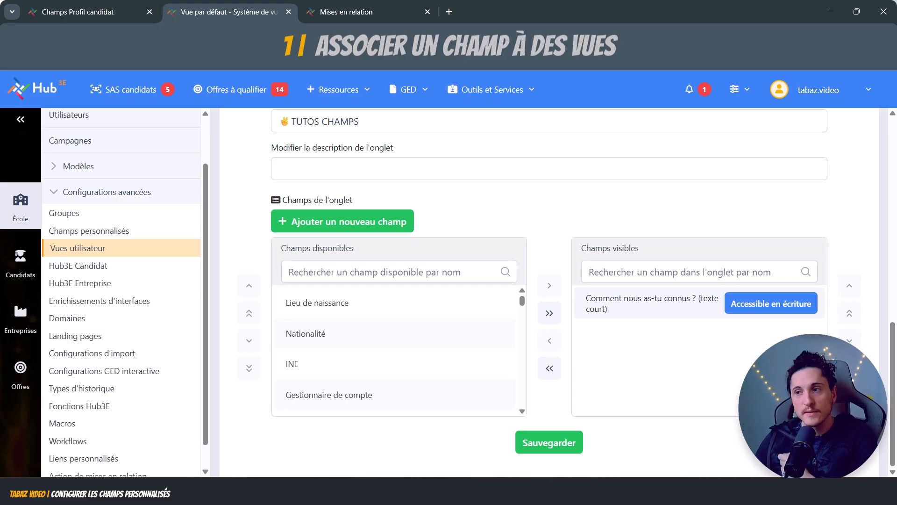
click(545, 443)
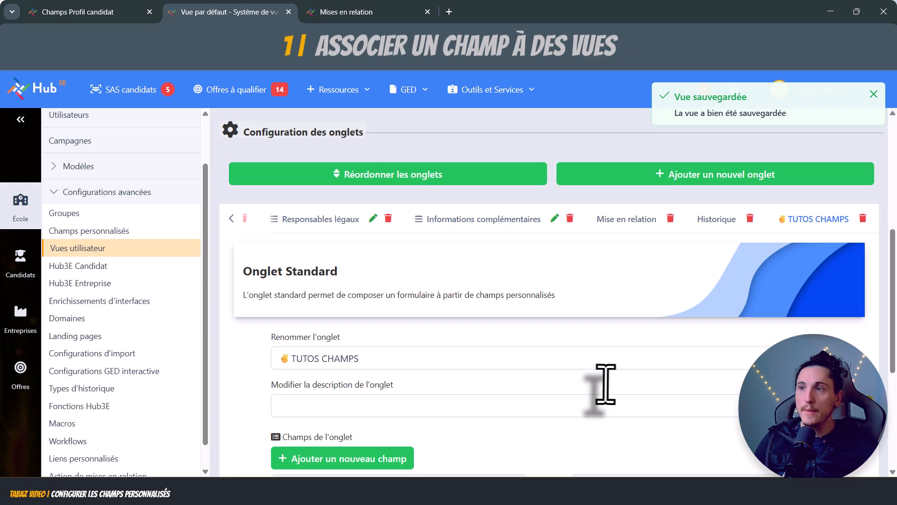
- Reorder the tabs of Vue par défaut so that TUTOS CHAMPS comes first
scroll(605, 384, up, 1)
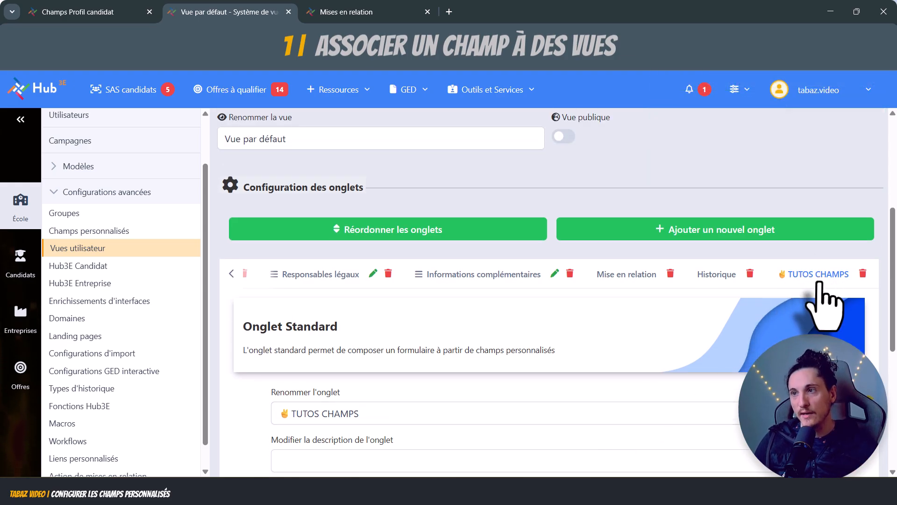
click(408, 229)
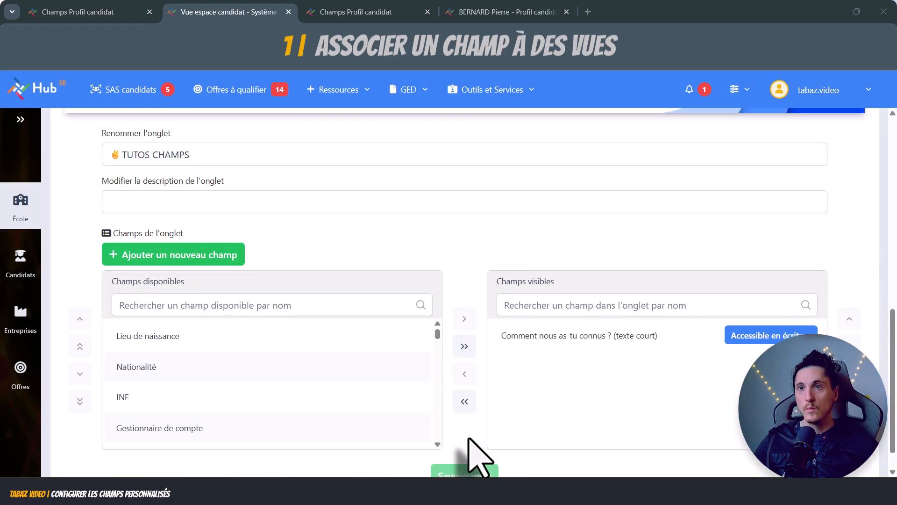
- Save Vue espace candidat with the writable short-text field in its TUTOS CHAMPS tab and review its tab order
scroll(471, 451, up, 2)
scroll(472, 445, down, 2)
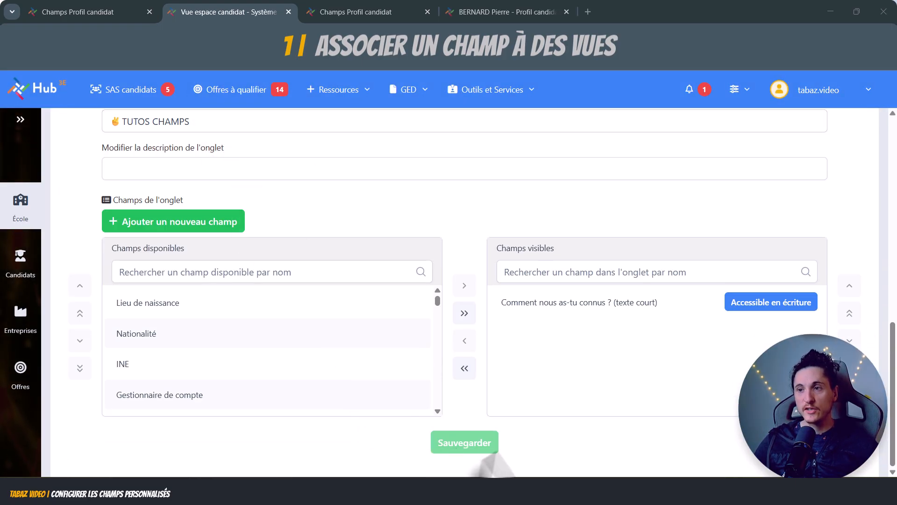
click(472, 426)
scroll(472, 426, up, 10)
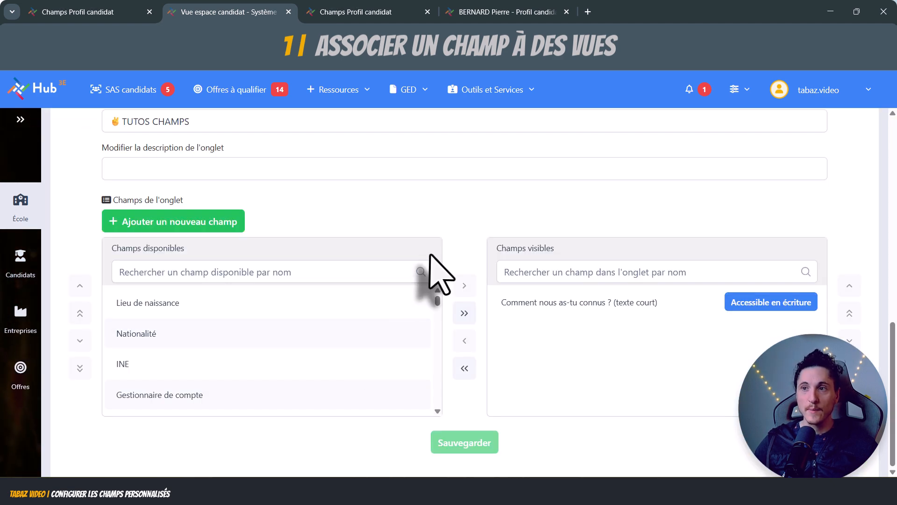
scroll(430, 254, up, 6)
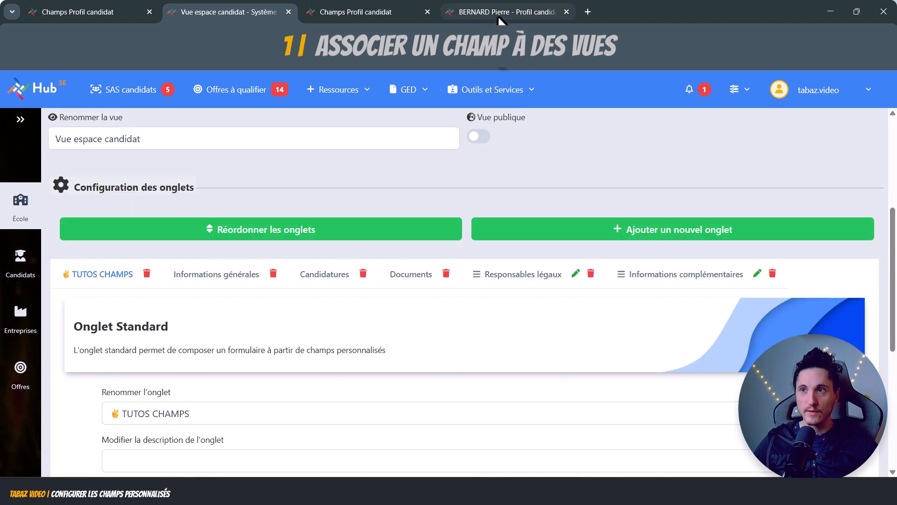
- Open the candidate's profile and check the short-text field in the TUTOS CHAMPS tab of Vue par défaut
click(498, 13)
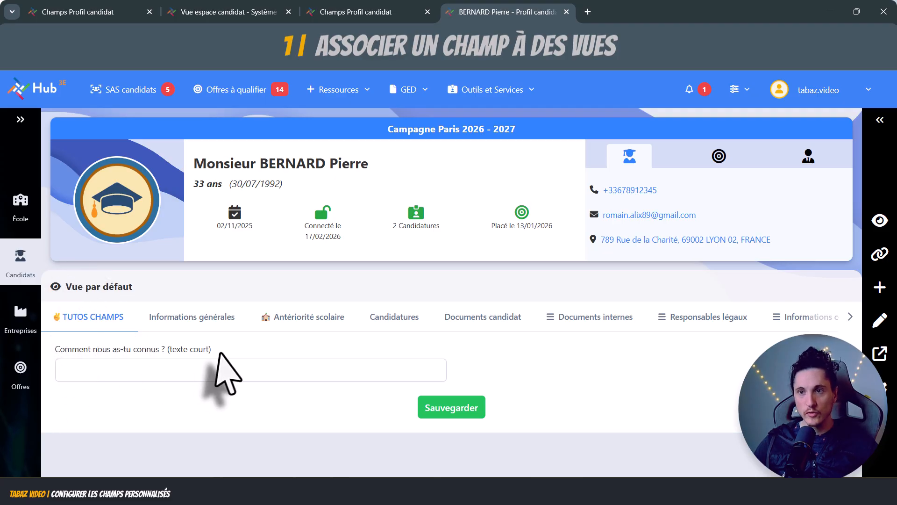
mouse_move(587, 489)
click(589, 445)
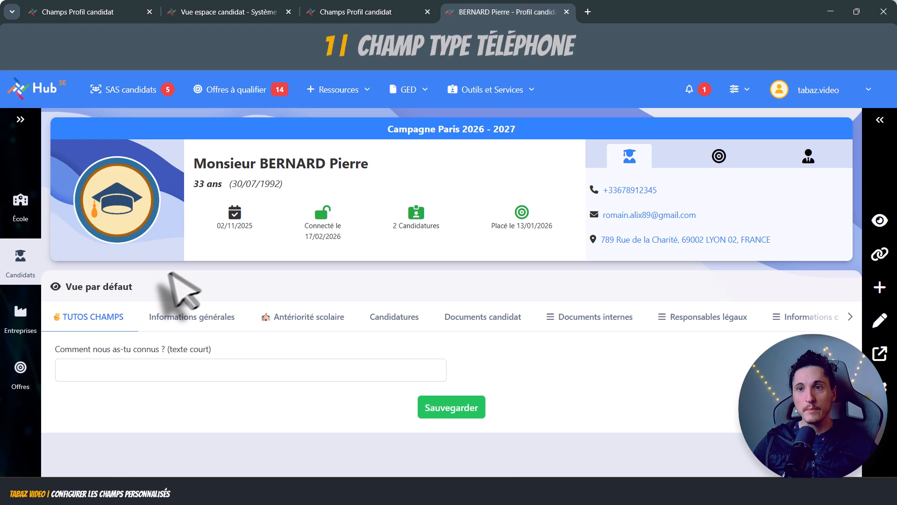
drag(176, 286, 65, 287)
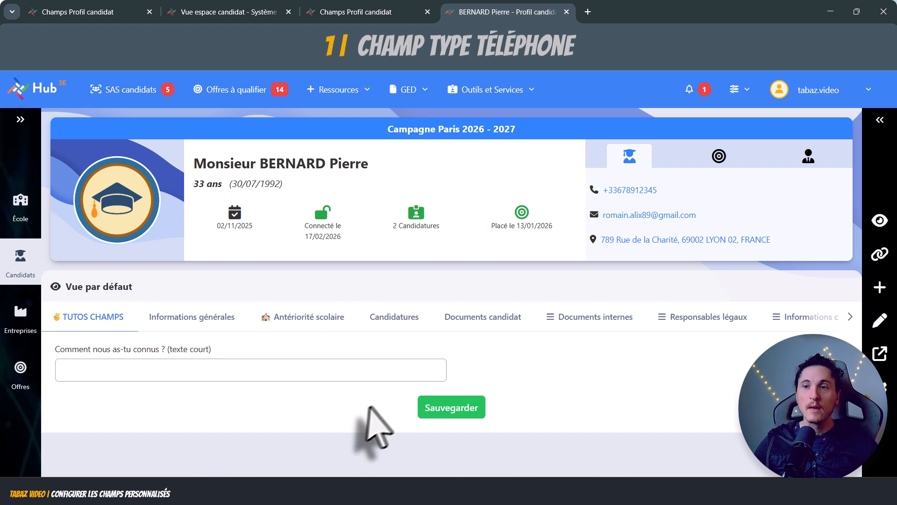
- Open the persoCommentConnus field's configuration in Champs Profil candidat and set Taille min to 2 and Taille max to 10
click(355, 14)
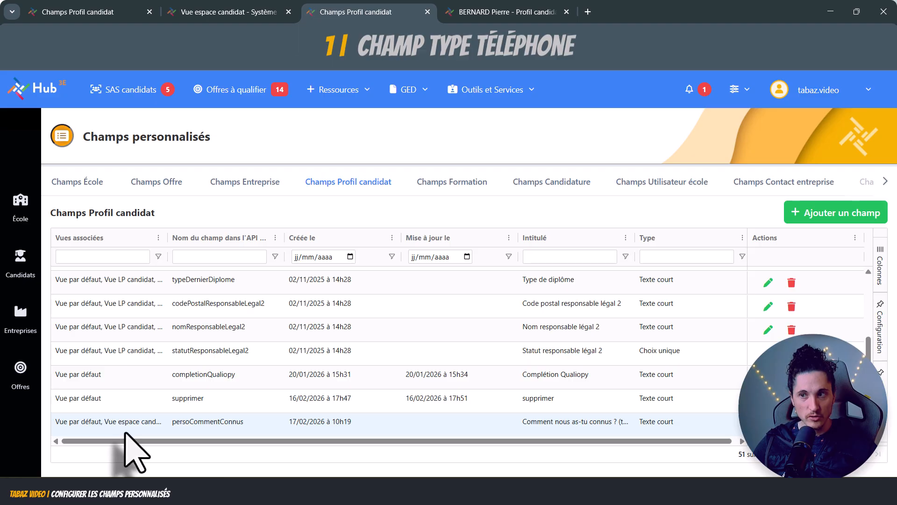
click(769, 422)
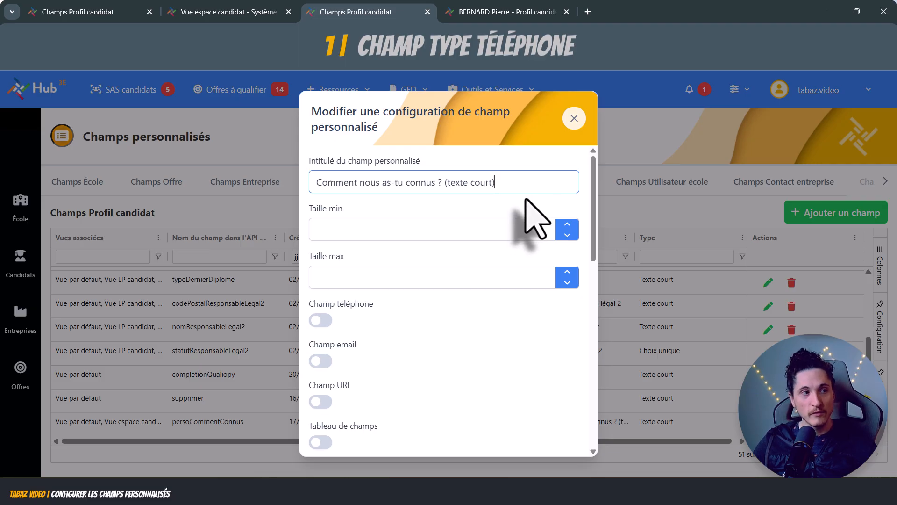
click(453, 231)
text(2)
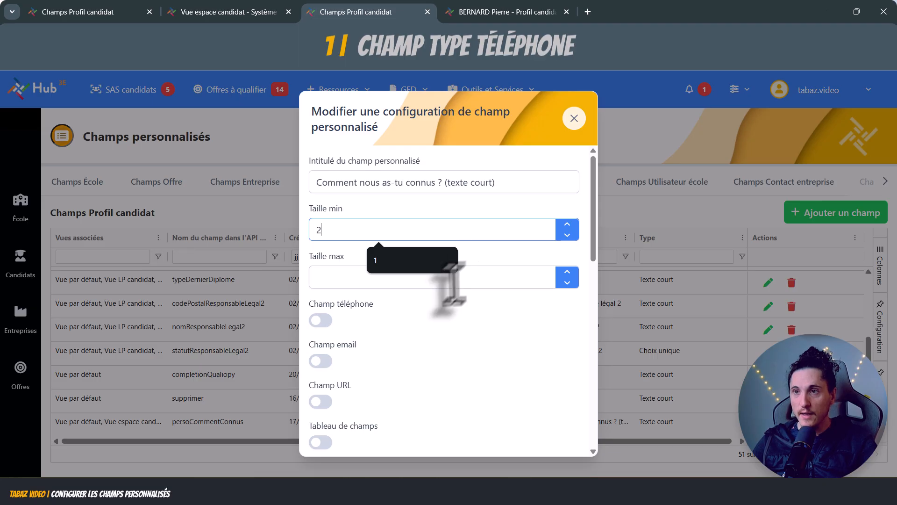
click(351, 279)
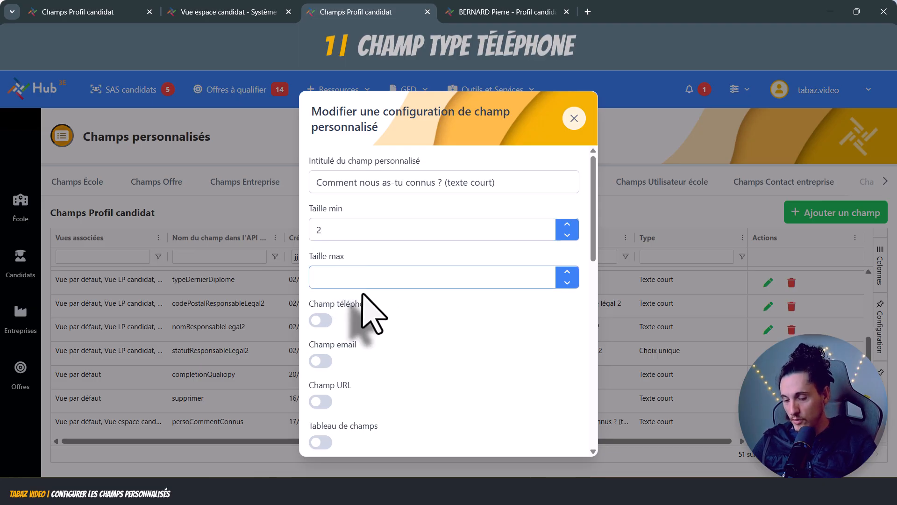
text(10)
scroll(444, 325, down, 2)
scroll(448, 341, up, 3)
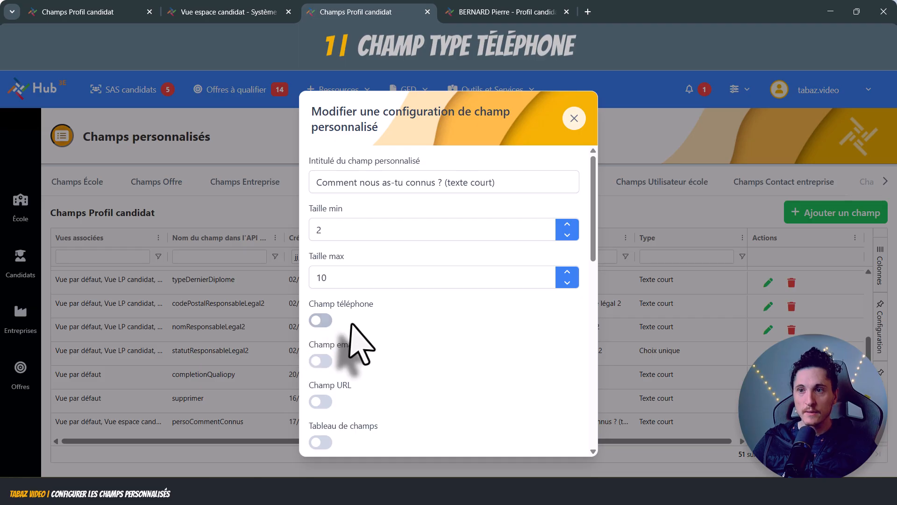
- Enable Champ téléphone, update the field, and enter a sample phone number in it on the candidate's profile
click(321, 320)
scroll(491, 361, down, 10)
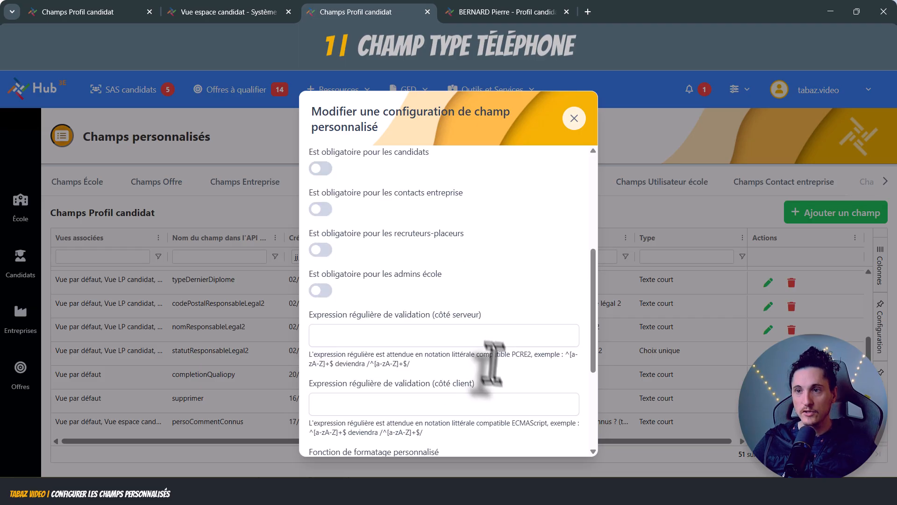
click(520, 434)
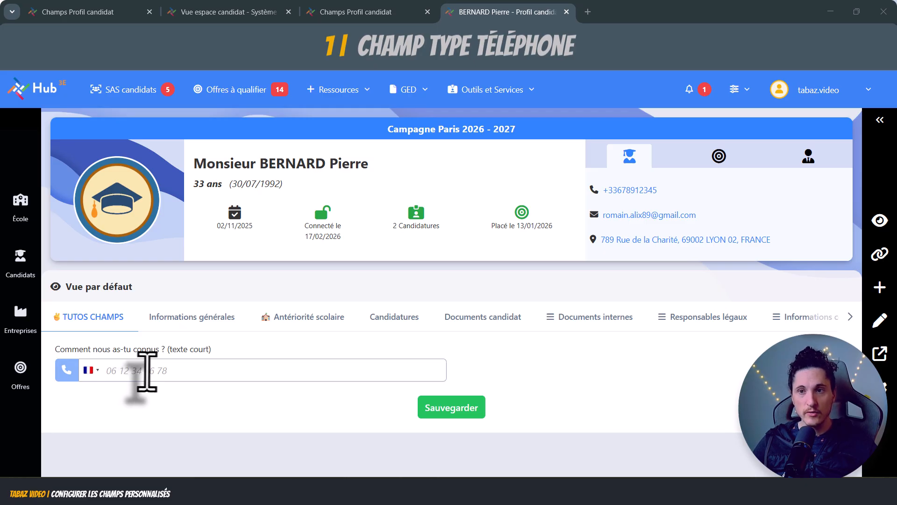
click(149, 371)
text(45445545)
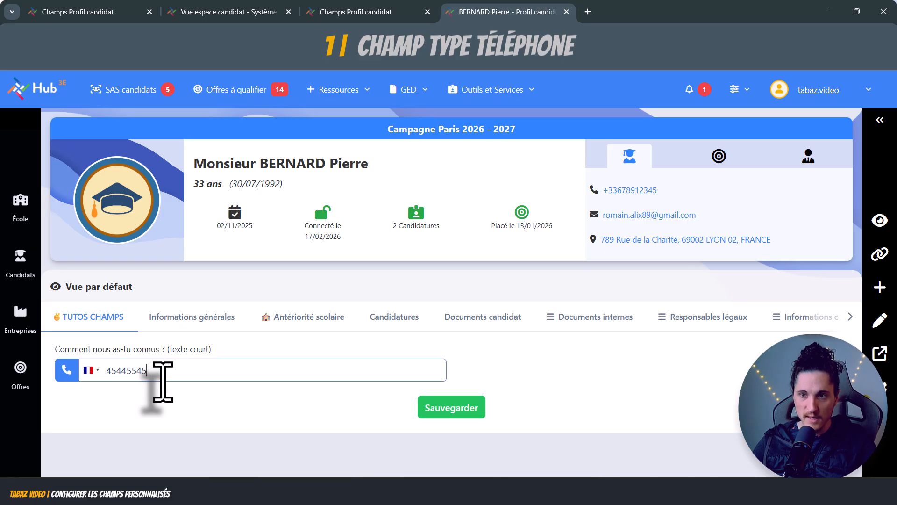
- Return to the field's configuration, disable Champ téléphone and enable Champ email instead
click(364, 12)
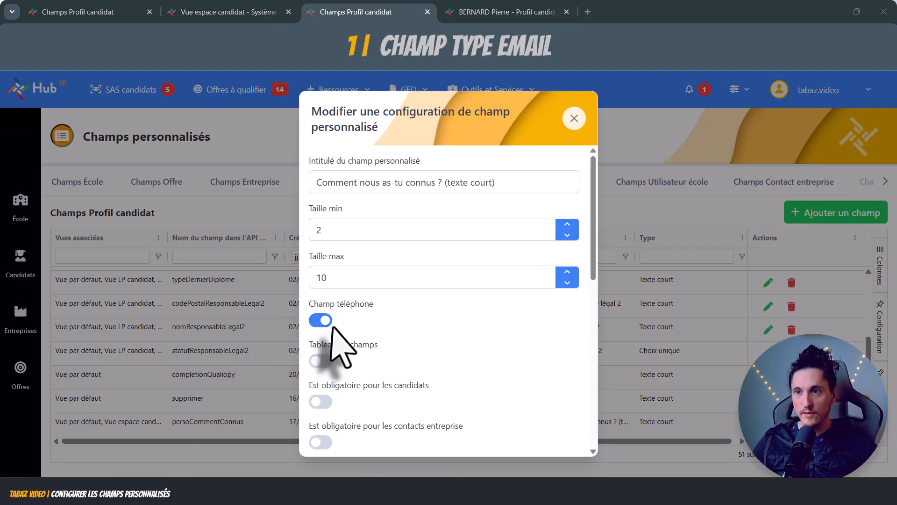
click(321, 321)
scroll(409, 287, down, 2)
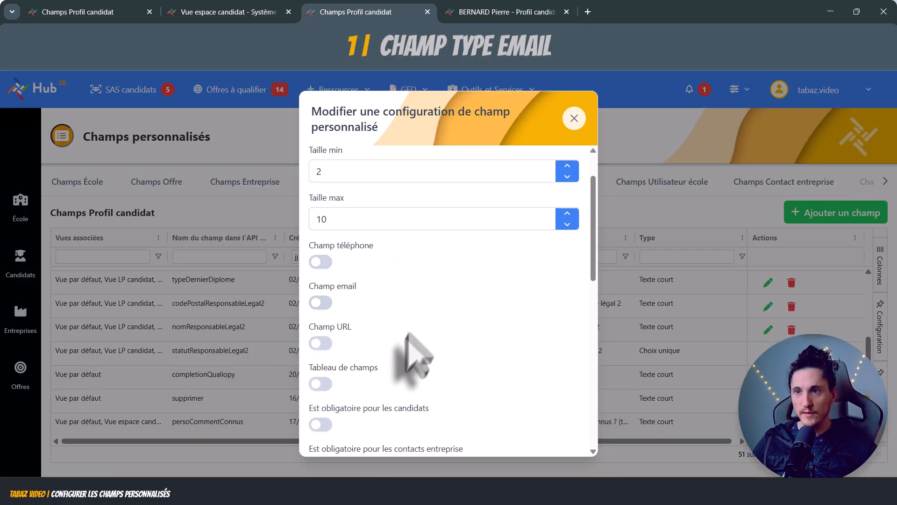
click(321, 303)
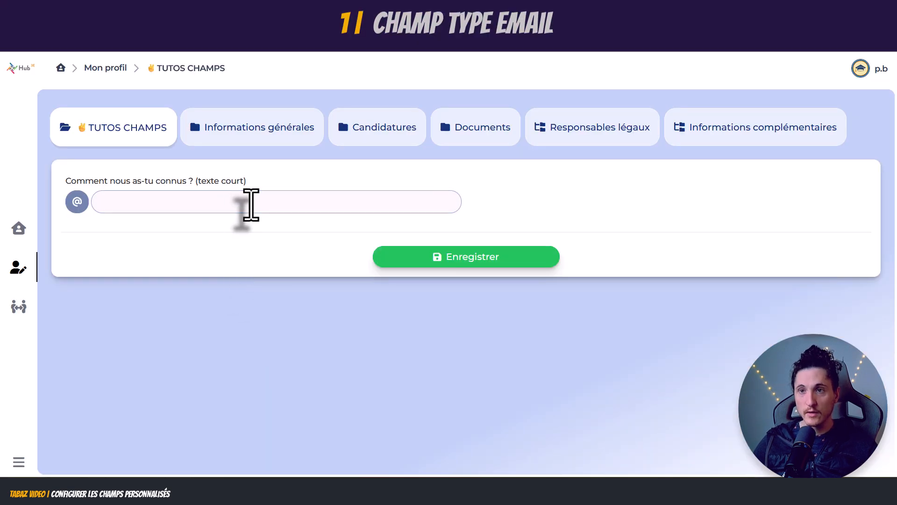
- Check the email version of the field in the TUTOS CHAMPS tab of the candidate space
click(251, 204)
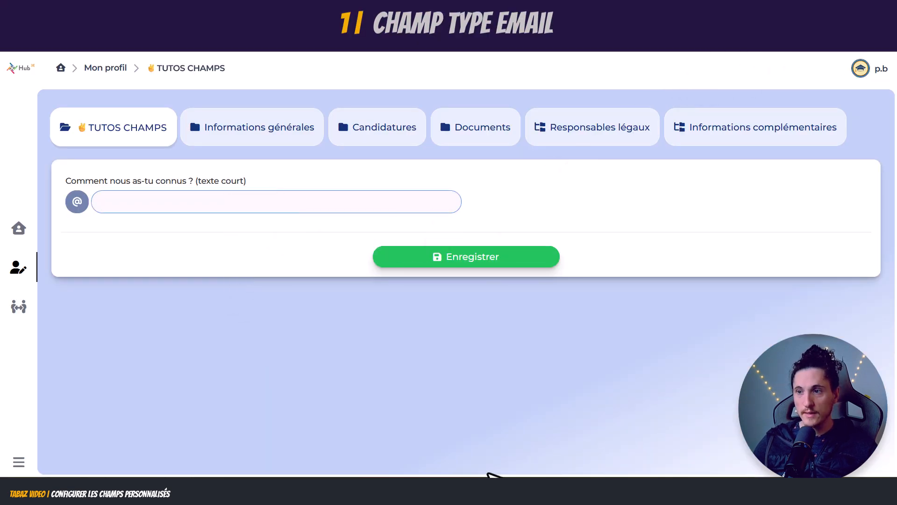
mouse_move(357, 491)
click(295, 430)
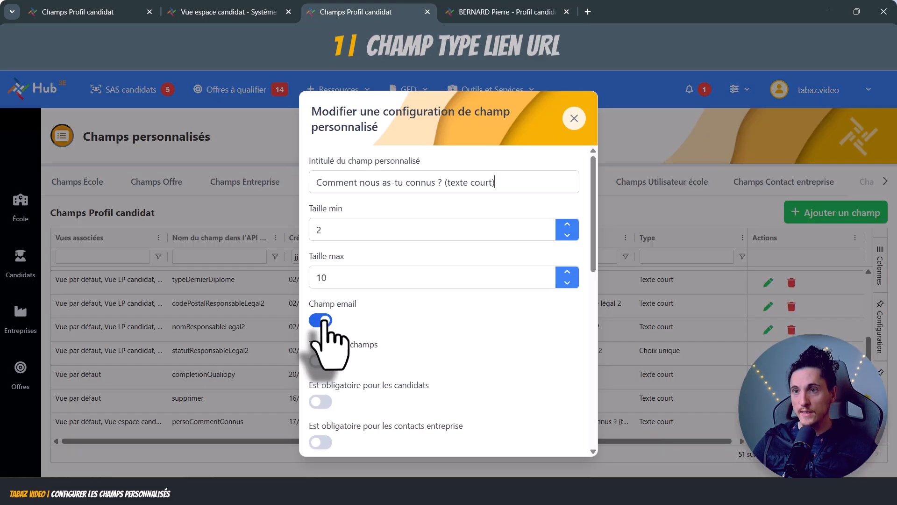
- Disable Champ email, enable Champ URL instead, and update the field's configuration
click(320, 320)
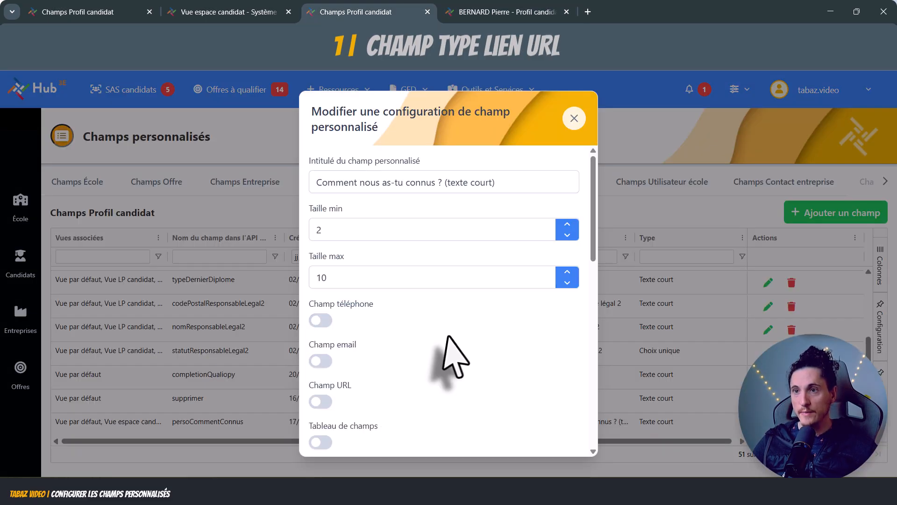
scroll(451, 350, down, 1)
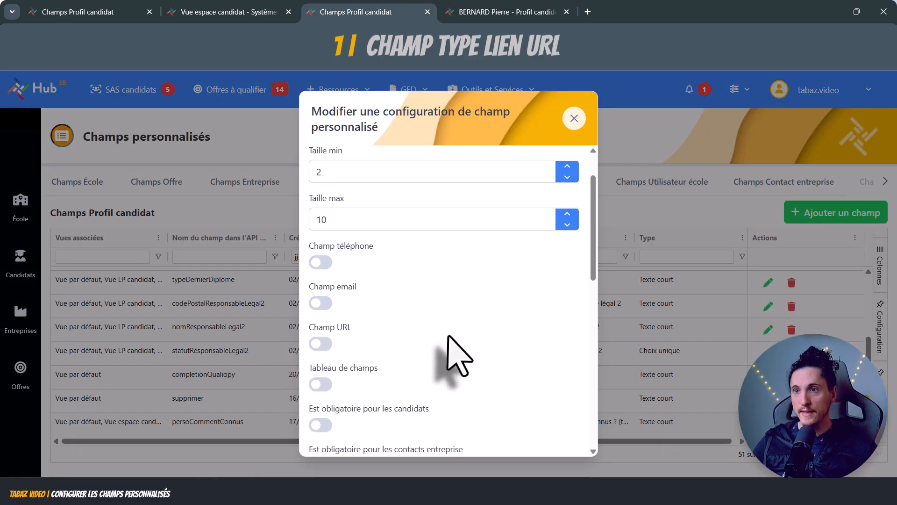
click(322, 343)
scroll(533, 397, down, 5)
scroll(542, 444, down, 2)
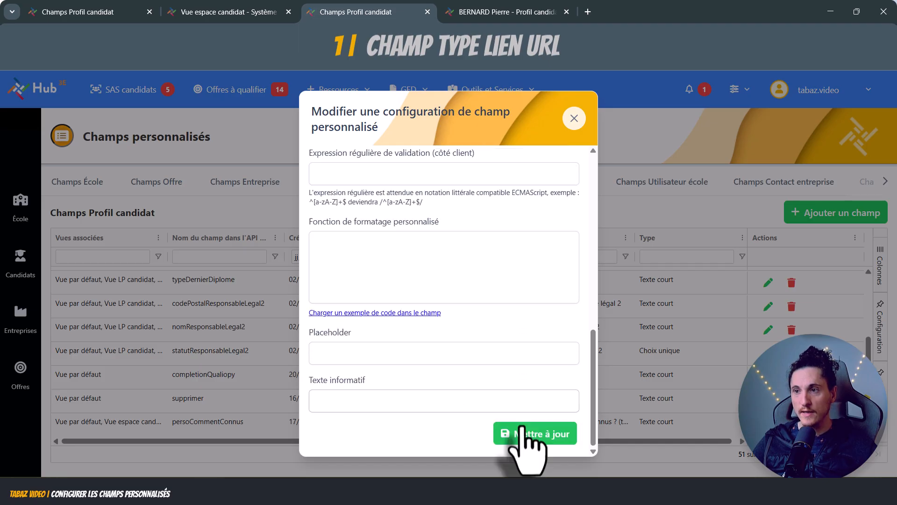
click(533, 432)
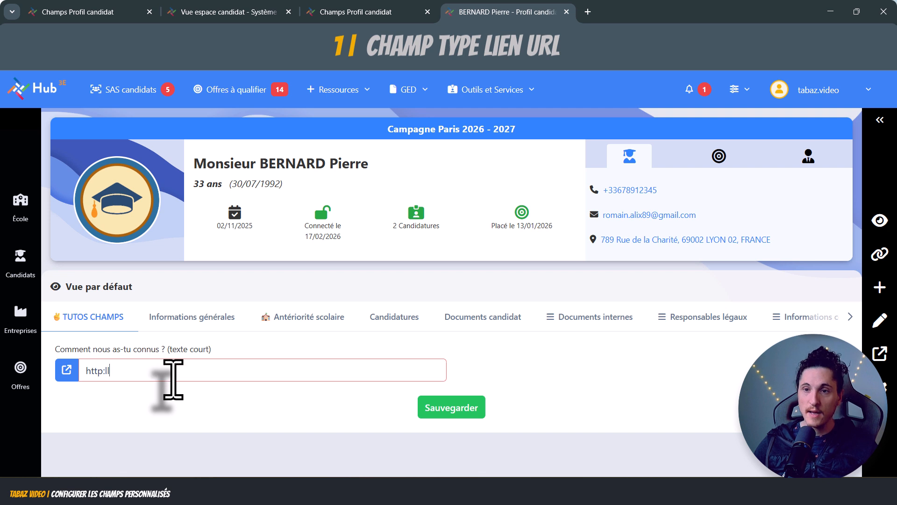
- Return to the configuration of the "Comment nous as-tu connus ?" field and clear its Taille min and Taille max
click(252, 40)
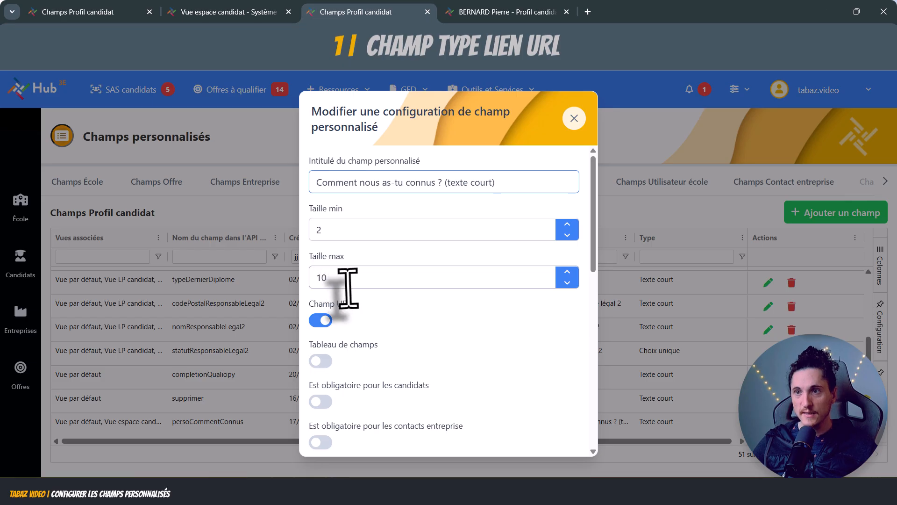
double_click(321, 278)
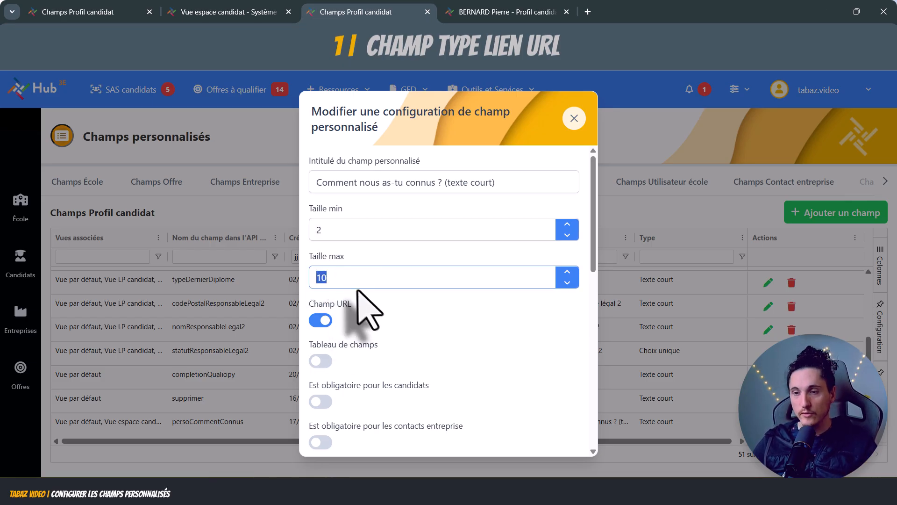
key(BackSpace)
double_click(344, 230)
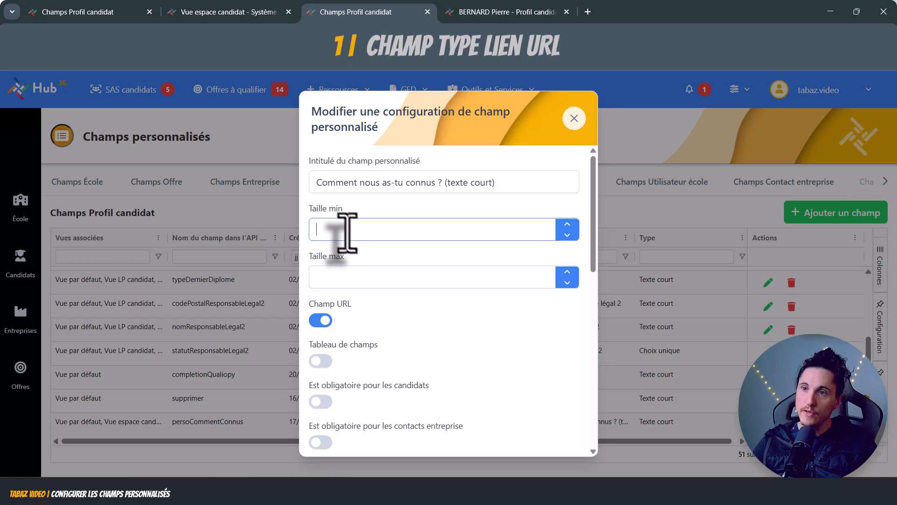
key(BackSpace)
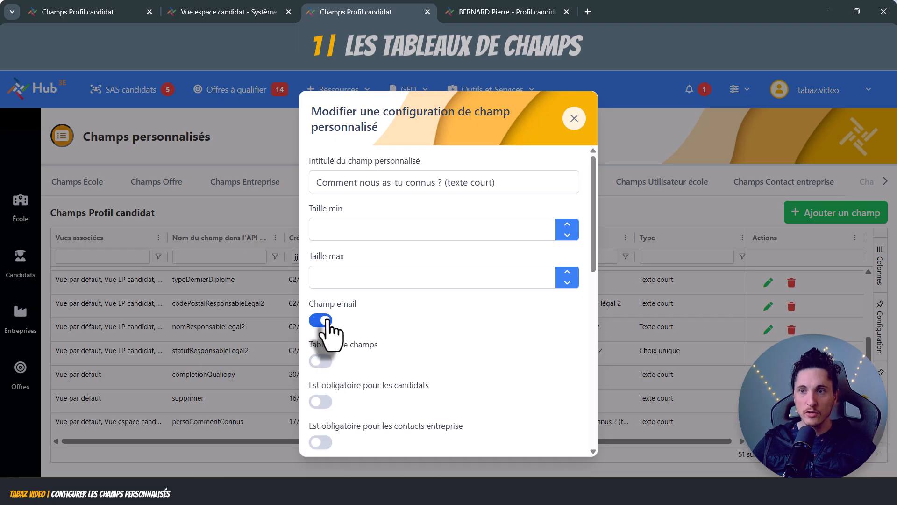
- Turn off the field's email and URL options, enable Tableau de champs, and update the configuration
scroll(352, 402, down, 1)
scroll(360, 327, up, 2)
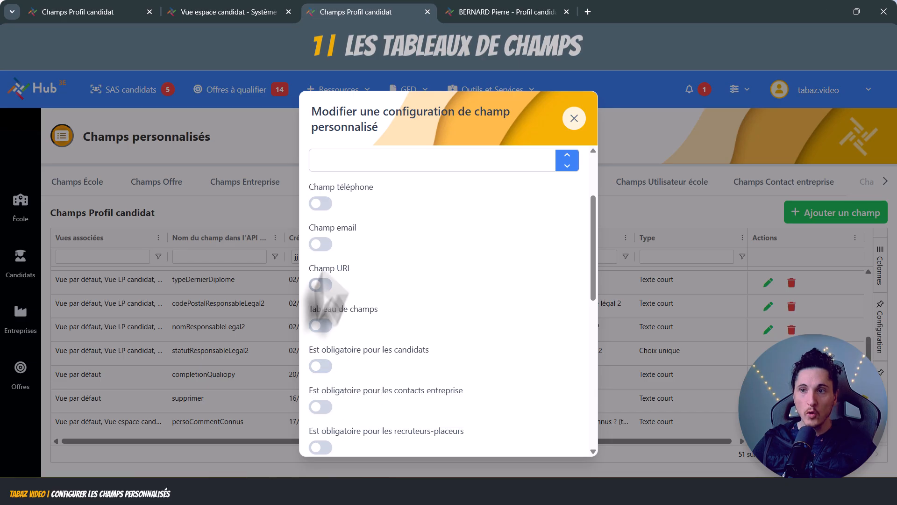
click(320, 326)
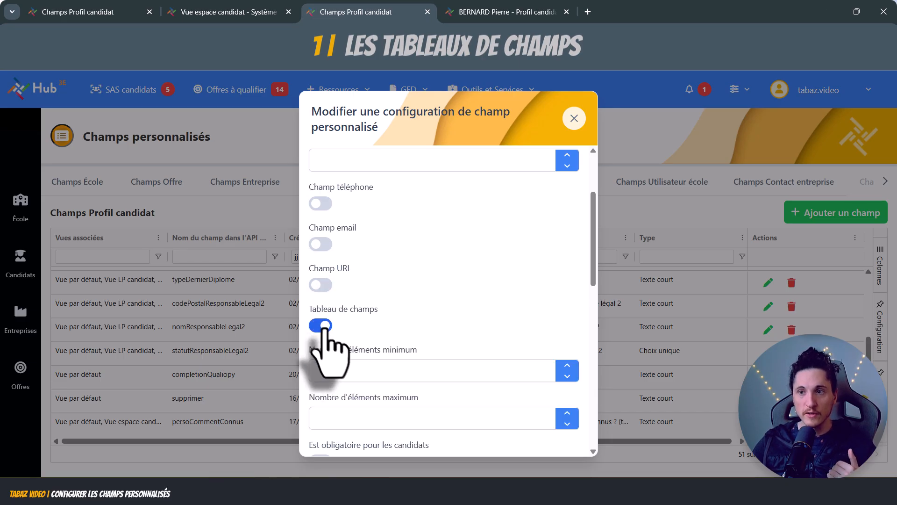
scroll(449, 366, down, 1)
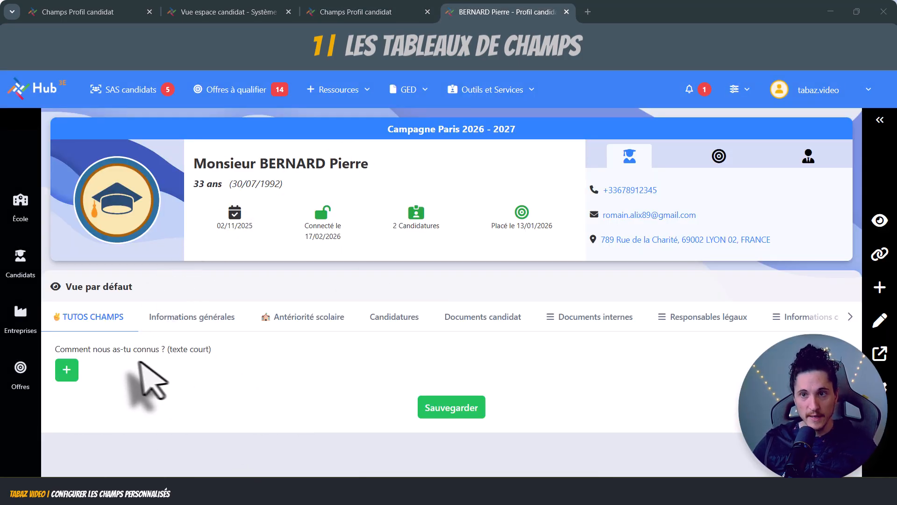
- On the candidate's profile, add the entries "Site web" and "bouche à oreille" to the field, plus one more empty entry
click(66, 370)
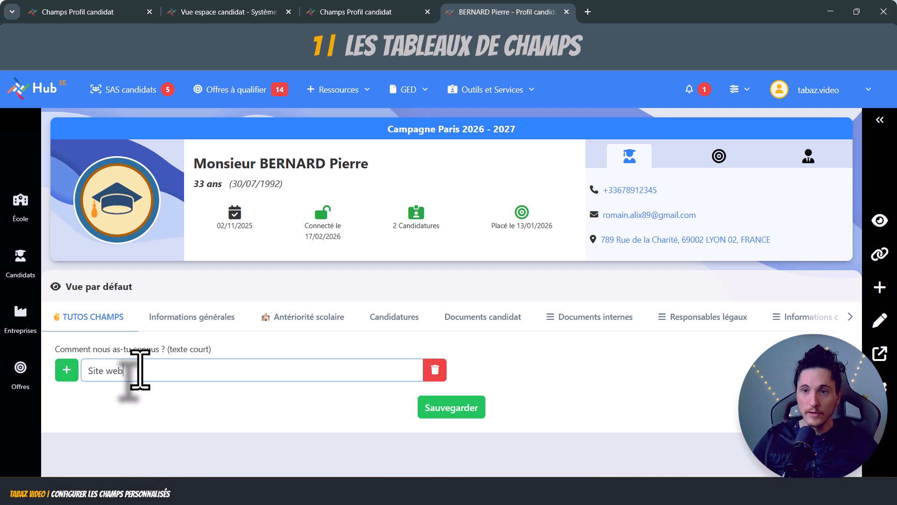
click(65, 372)
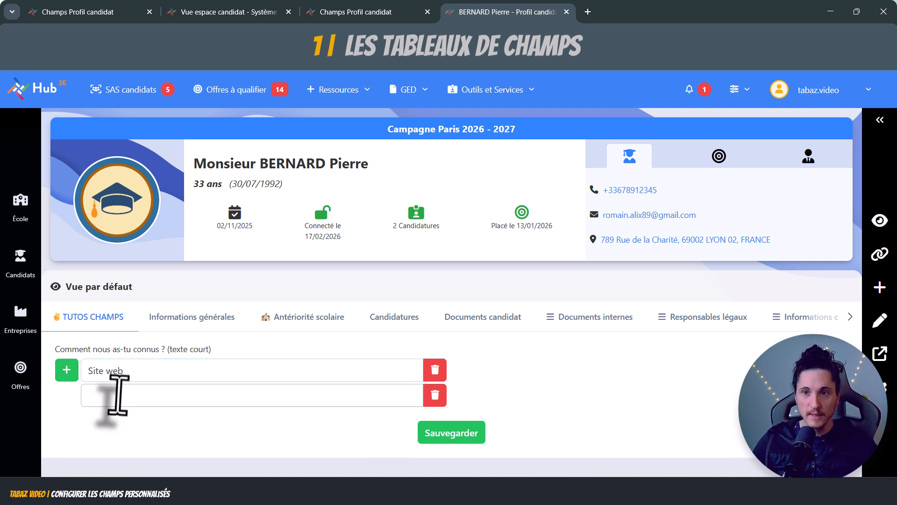
click(118, 395)
text(bouche à oreille)
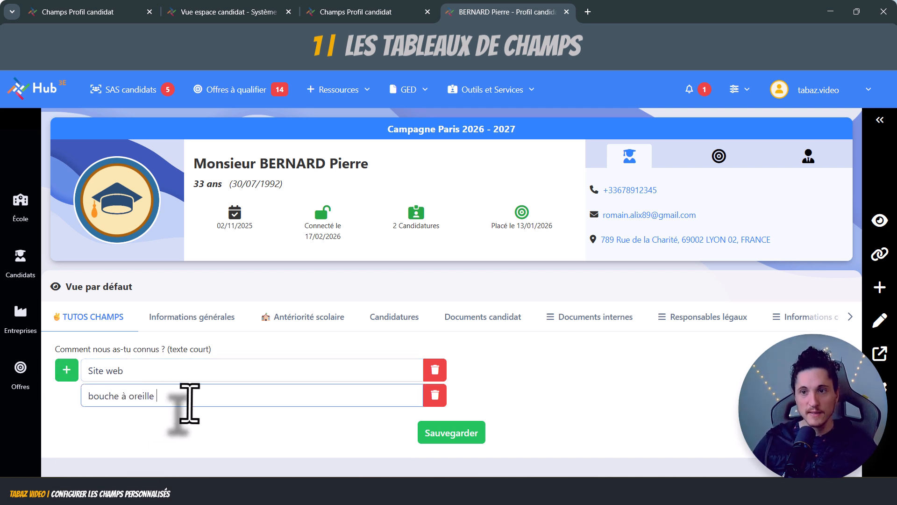
click(68, 371)
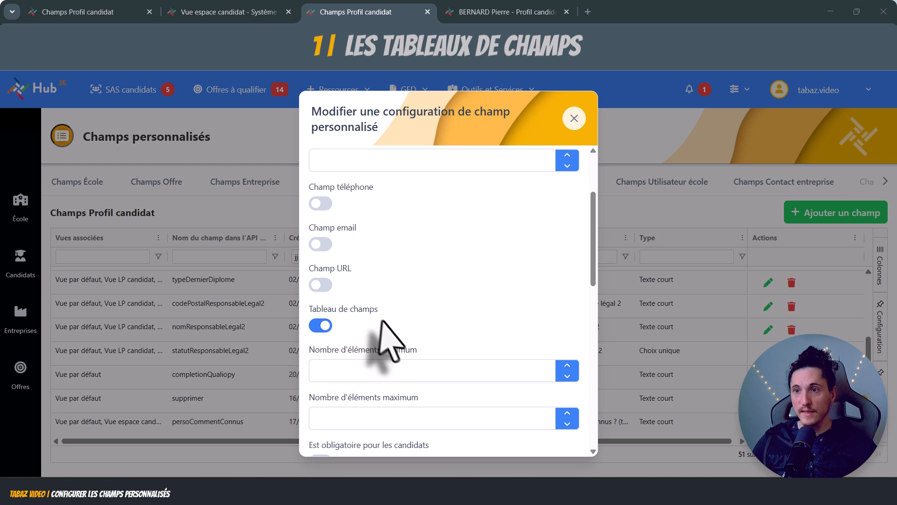
- Set the field's Nombre d'éléments maximum to 2 and test the limit by adding entries on the candidate's profile
scroll(391, 337, down, 3)
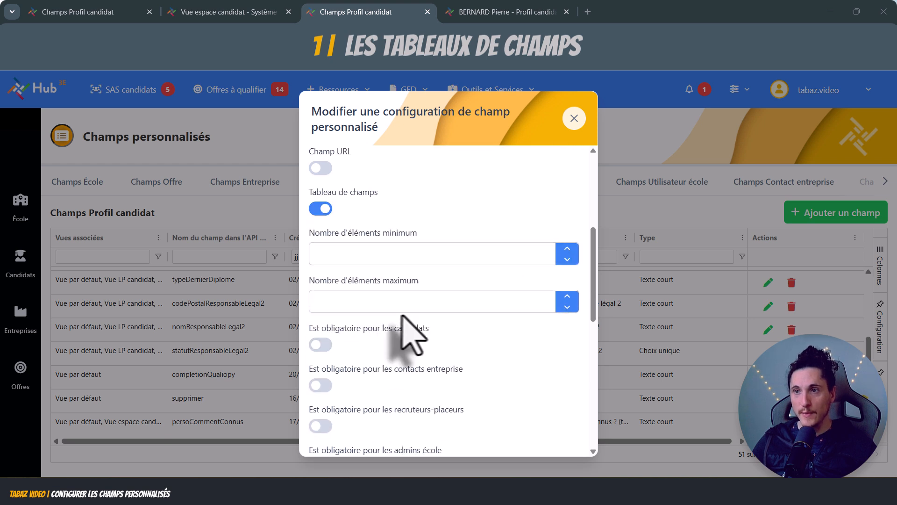
click(431, 254)
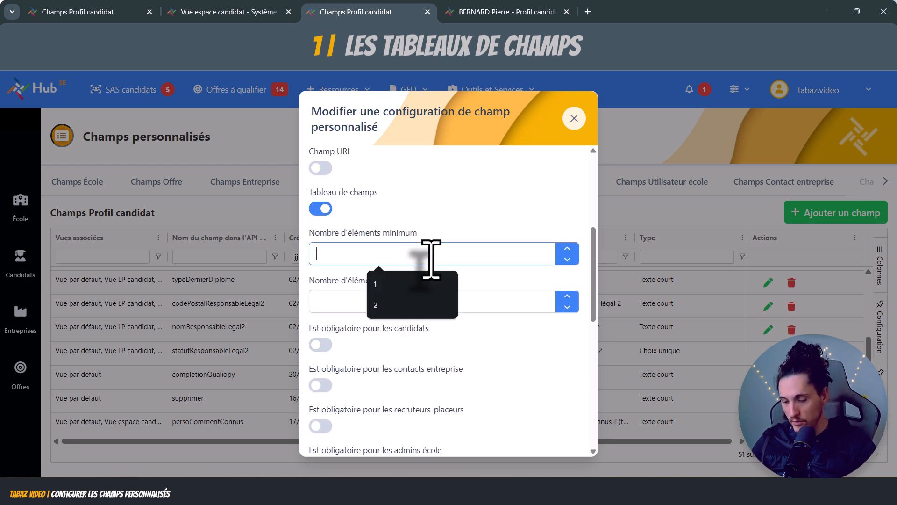
click(342, 301)
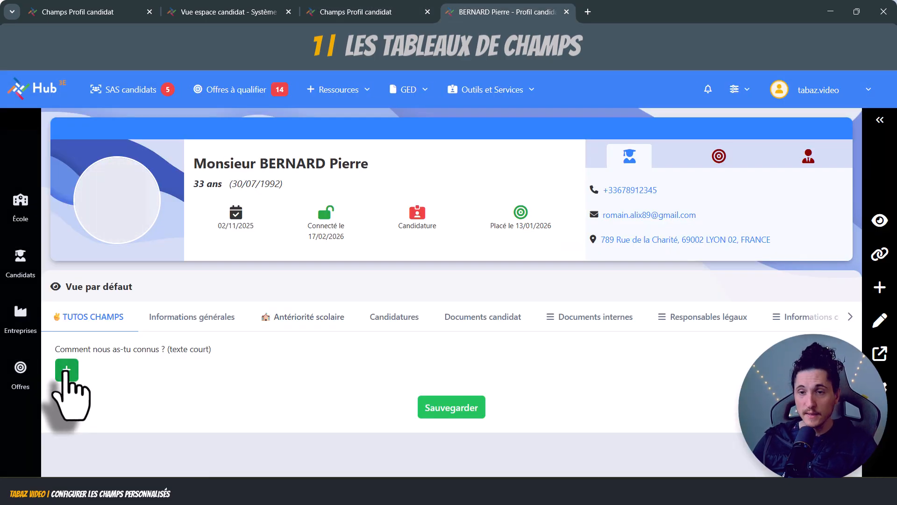
click(67, 371)
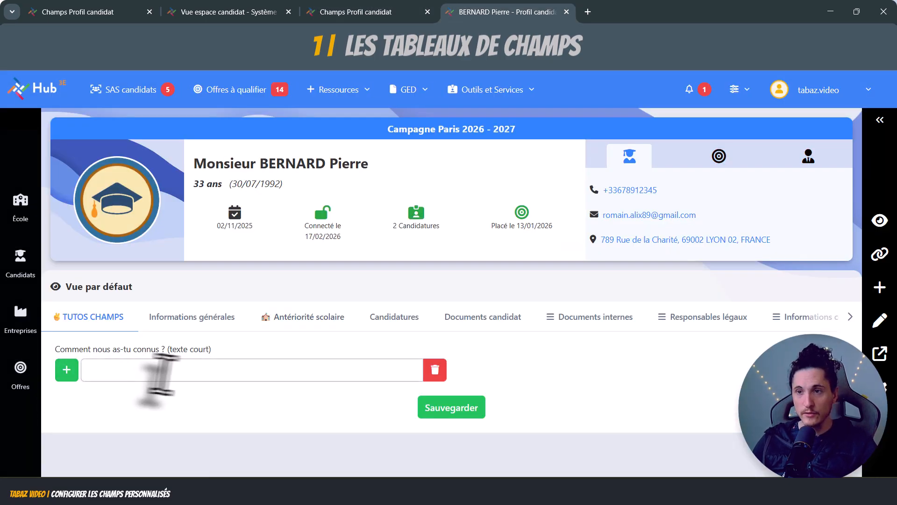
click(68, 373)
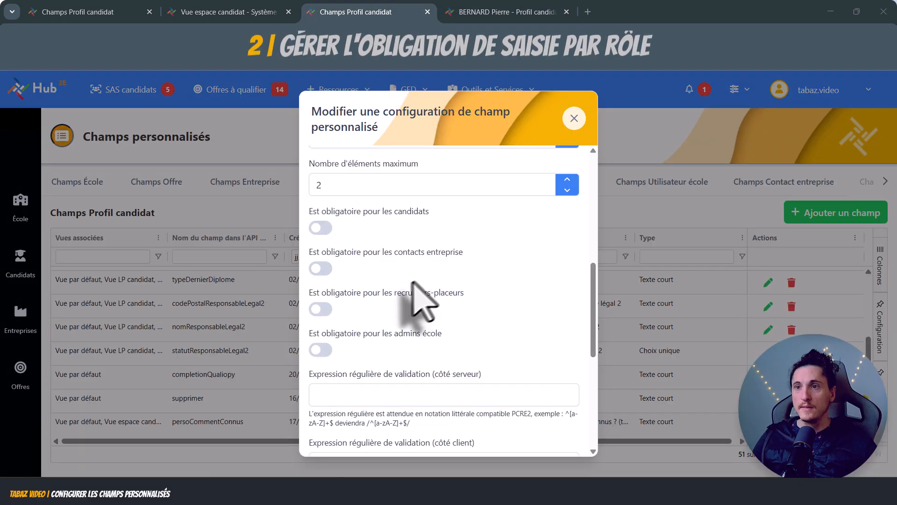
- Disable Tableau de champs in the field's configuration and make the field mandatory for candidates
scroll(412, 302, up, 2)
scroll(412, 302, up, 3)
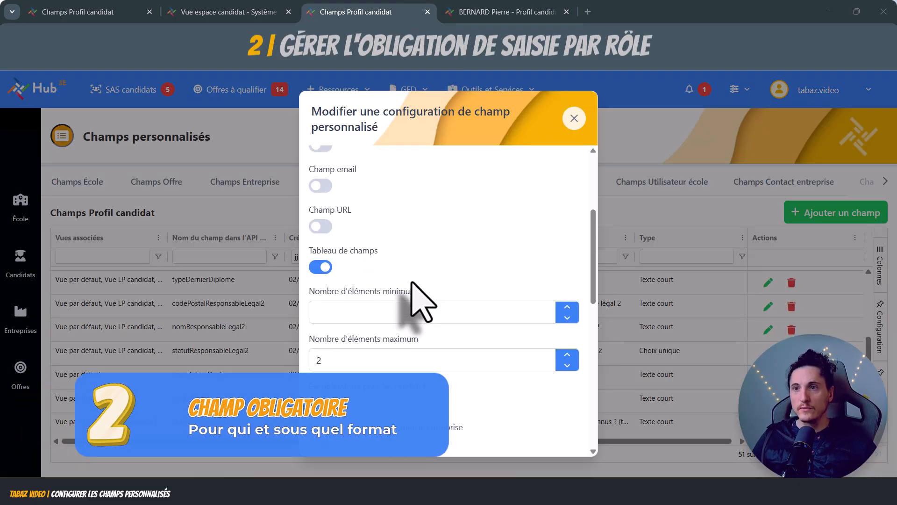
scroll(411, 283, down, 3)
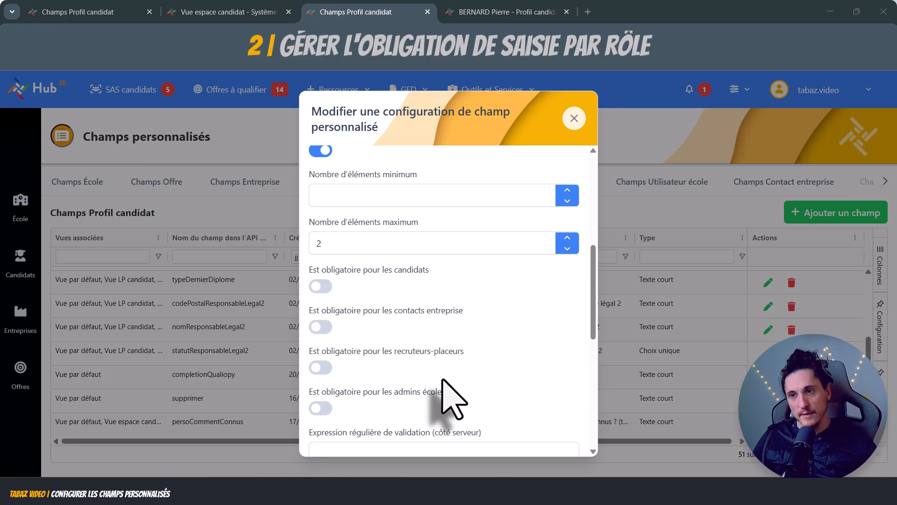
click(320, 286)
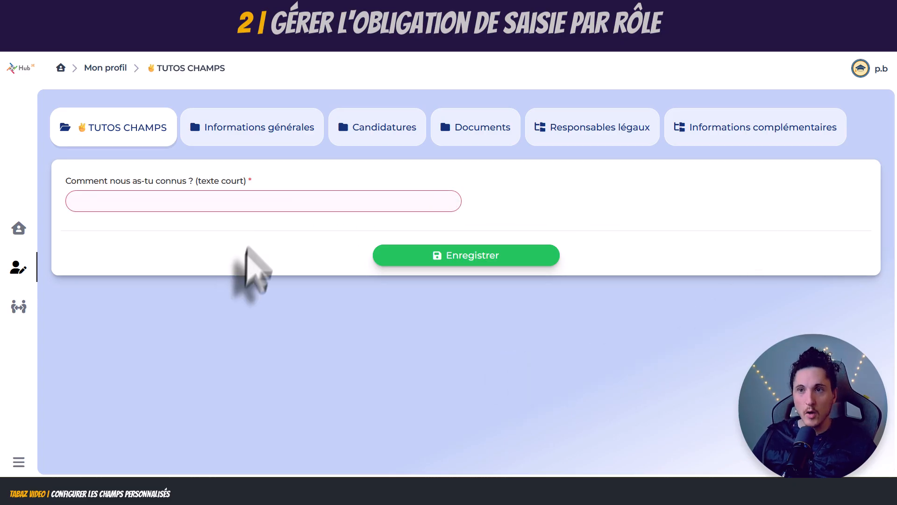
- In the candidate space, try to save the mandatory field empty, then enter "ghgh" in it and save
click(235, 201)
click(448, 263)
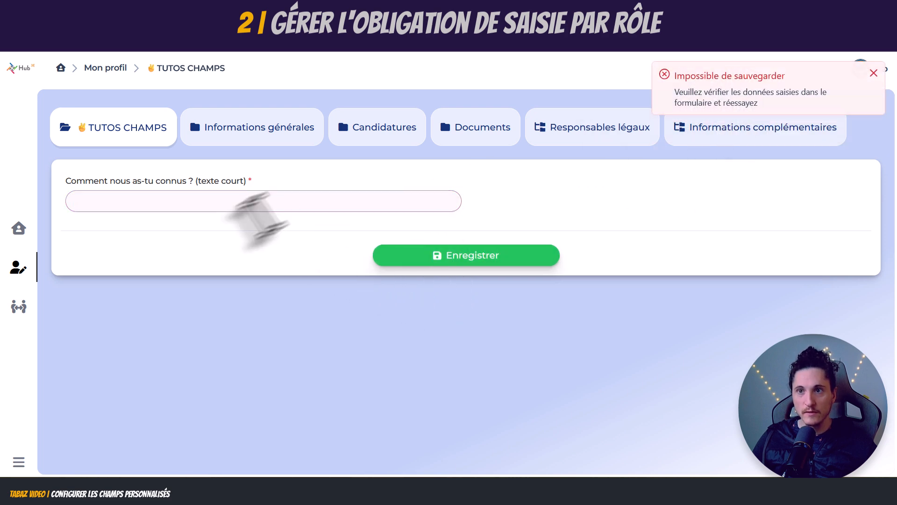
click(242, 204)
text(ghghgh)
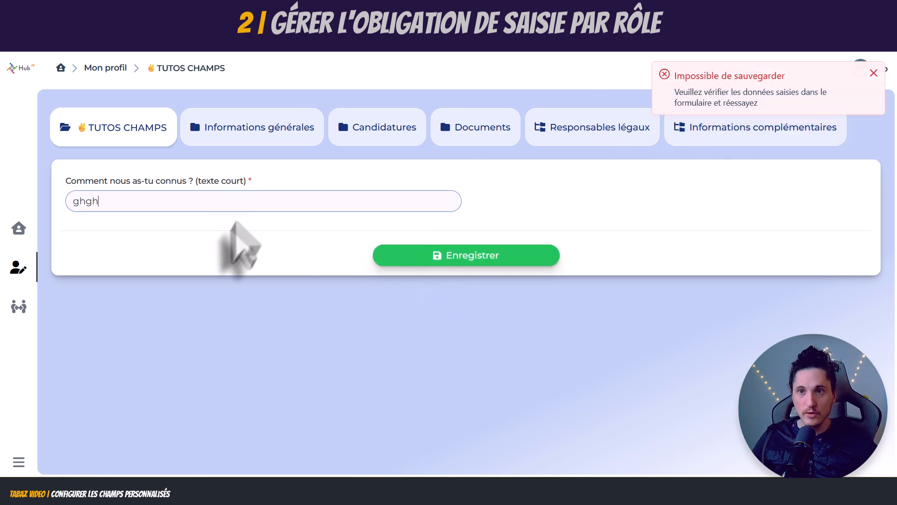
click(491, 263)
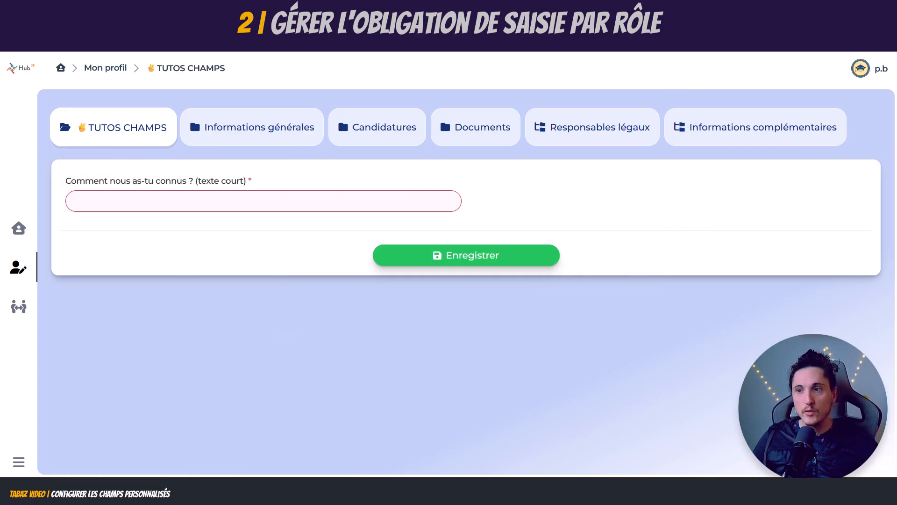
- Switch to the school-side candidate profile in Hub3E and save it with the field left empty under Vue par défaut
click(587, 493)
click(507, 12)
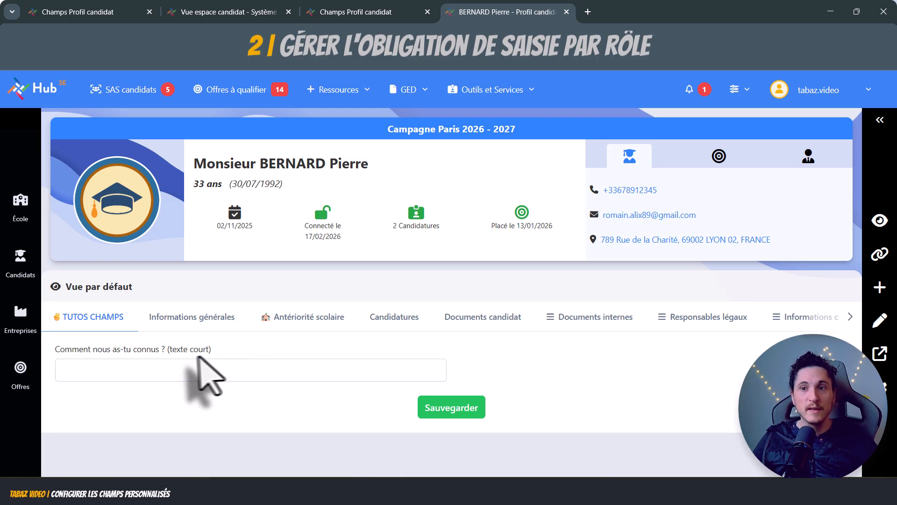
click(449, 410)
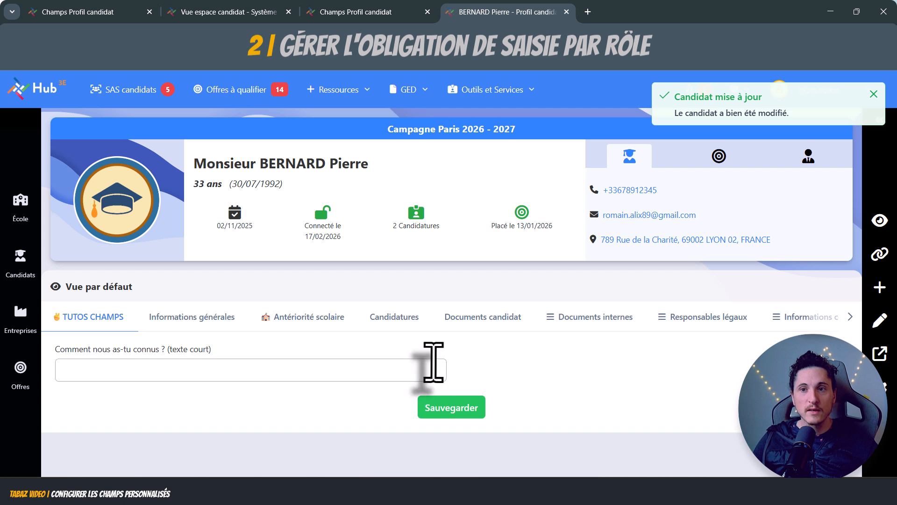
drag(154, 294, 57, 300)
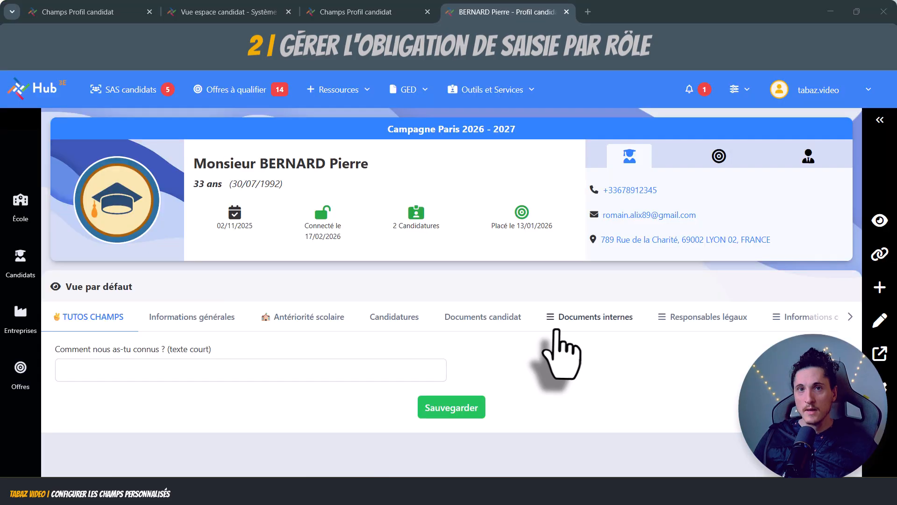
- Switch the candidate profile's view to Vue espace candidat
click(878, 226)
click(570, 288)
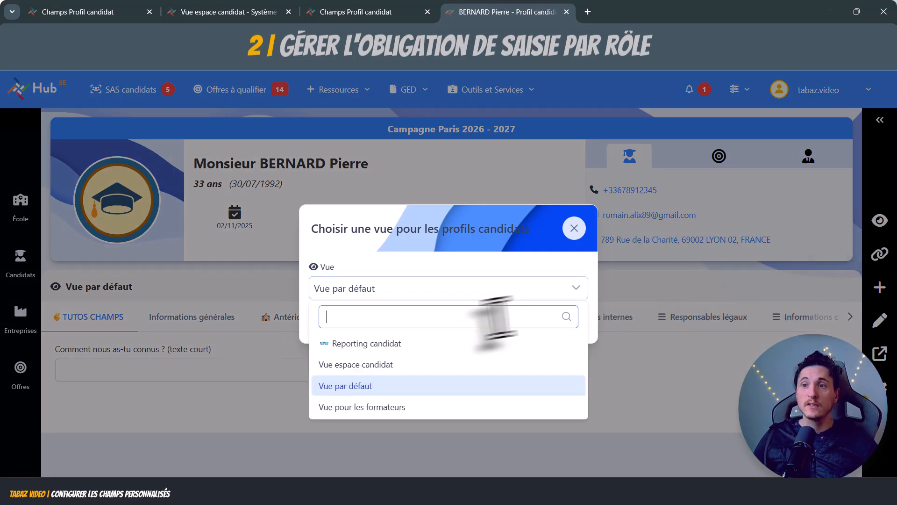
click(355, 369)
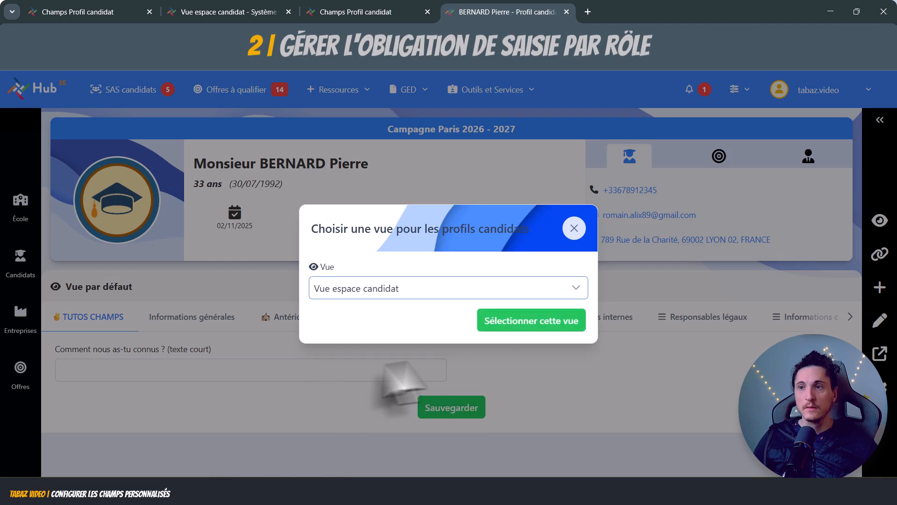
click(519, 320)
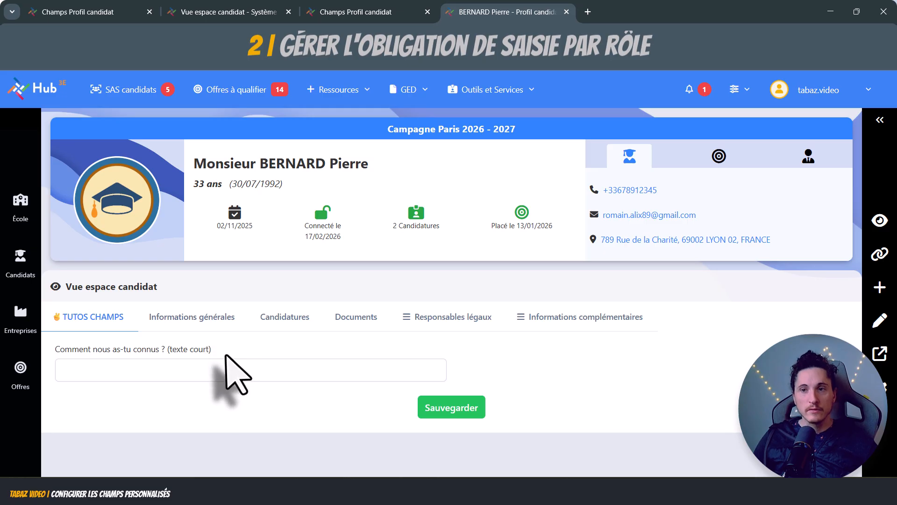
- Examine the field's label in the TUTOS CHAMPS tab of Vue espace candidat for a mandatory marker
drag(225, 354, 55, 354)
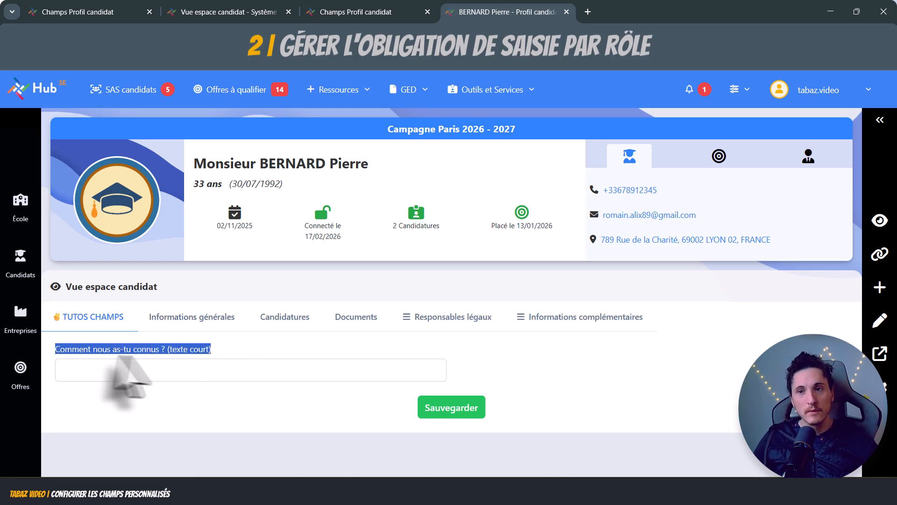
click(239, 369)
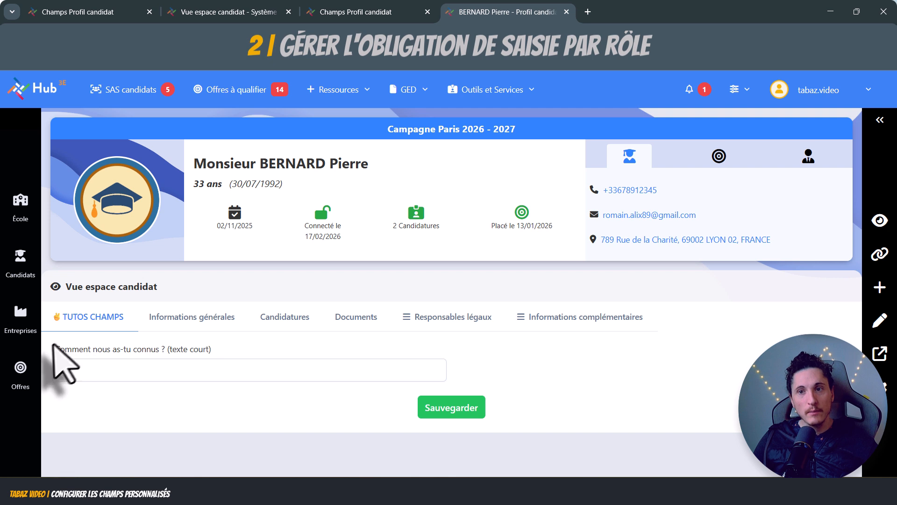
drag(64, 350, 256, 370)
click(258, 369)
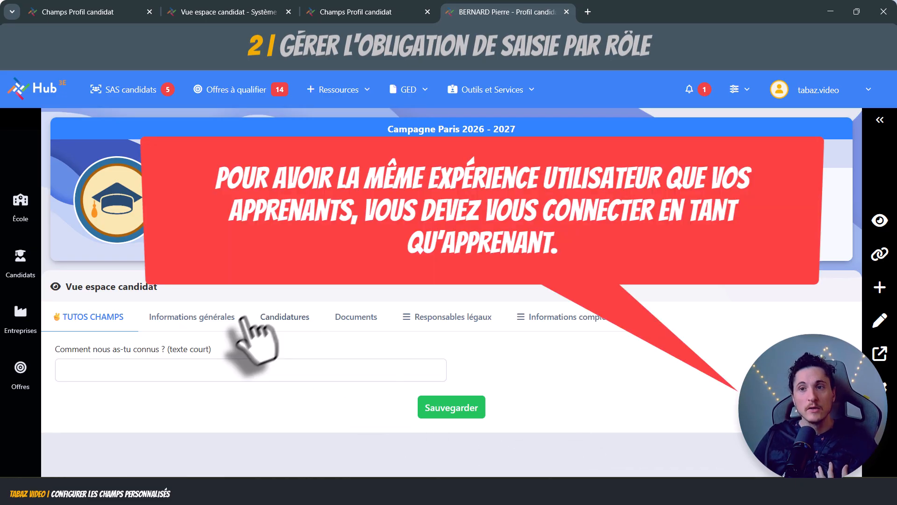
drag(212, 350, 52, 346)
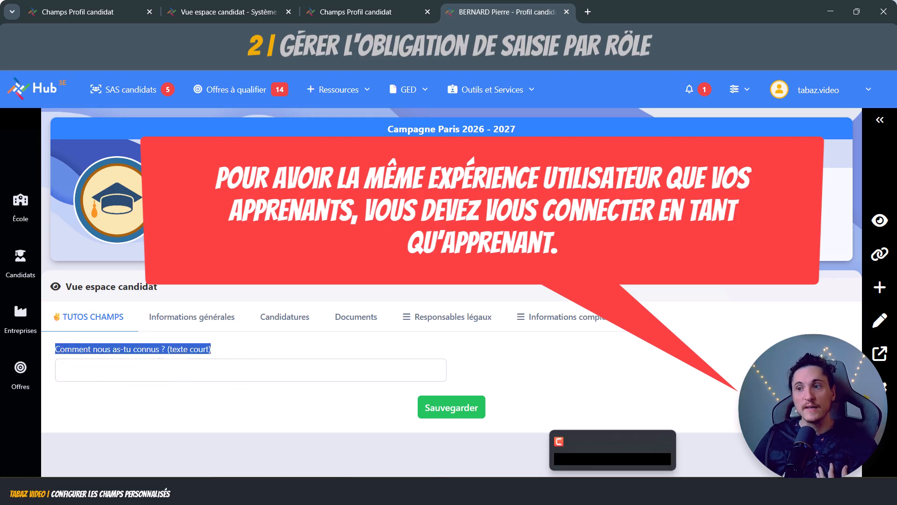
click(588, 491)
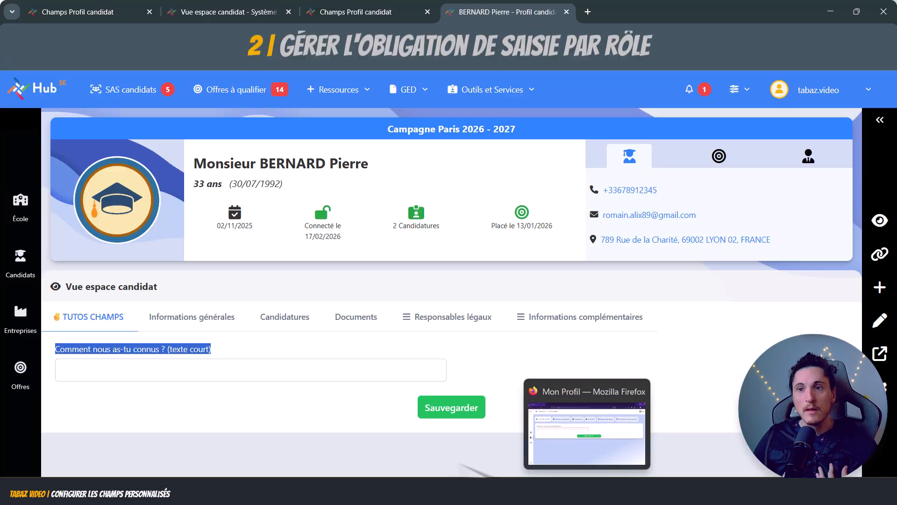
- Make the field mandatory for the admins école as well and update its configuration
click(239, 360)
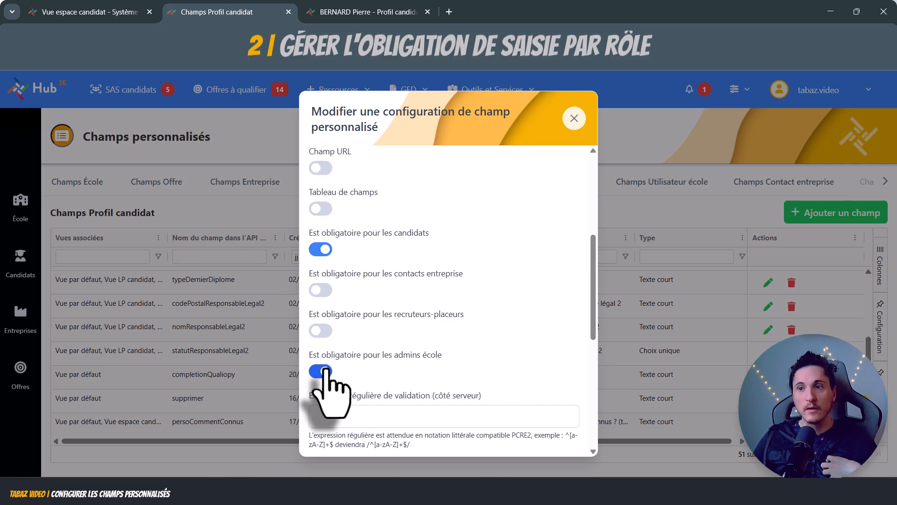
scroll(467, 402, down, 5)
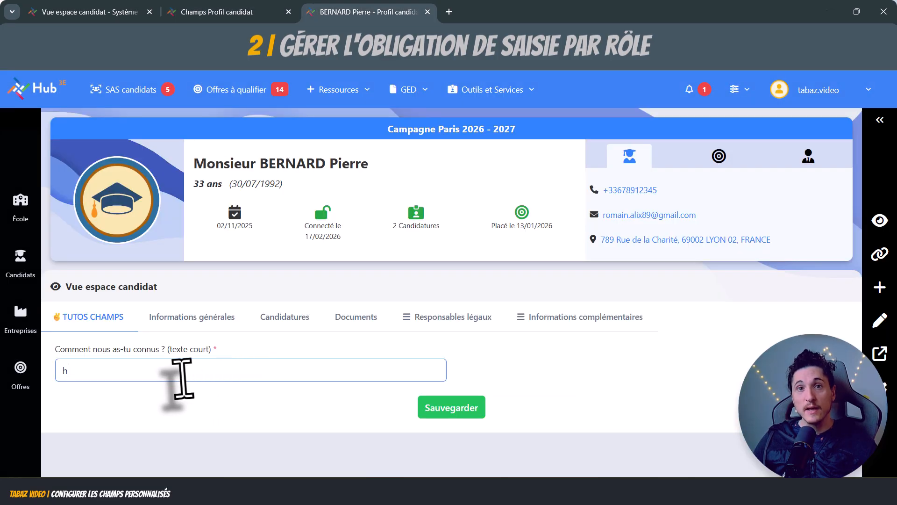
- Clear the test text from the profile field and review its remaining configuration options down to Placeholder and Texte informatif
key(BackSpace)
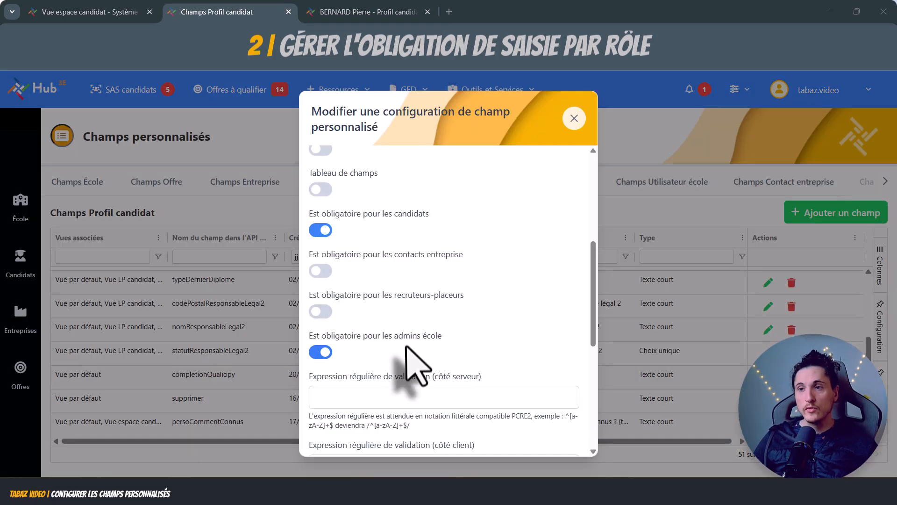
scroll(406, 348, down, 1)
scroll(406, 348, down, 1)
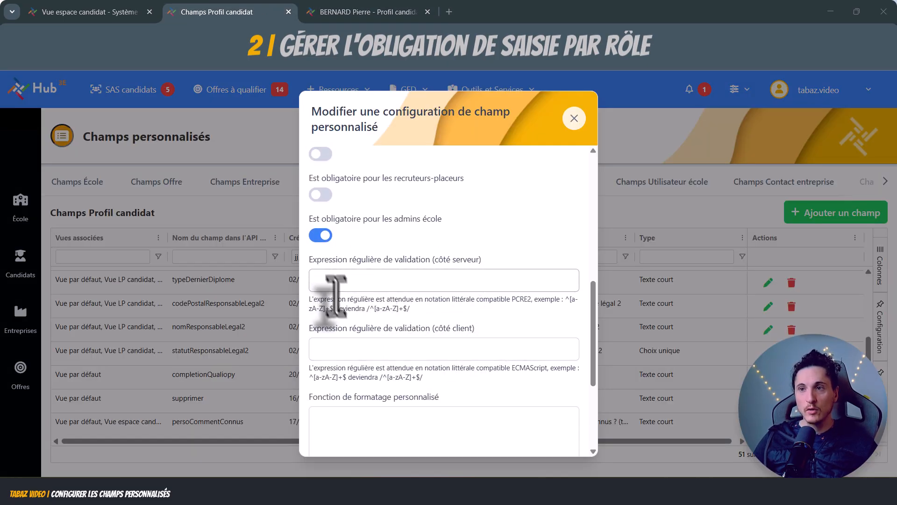
scroll(331, 398, up, 1)
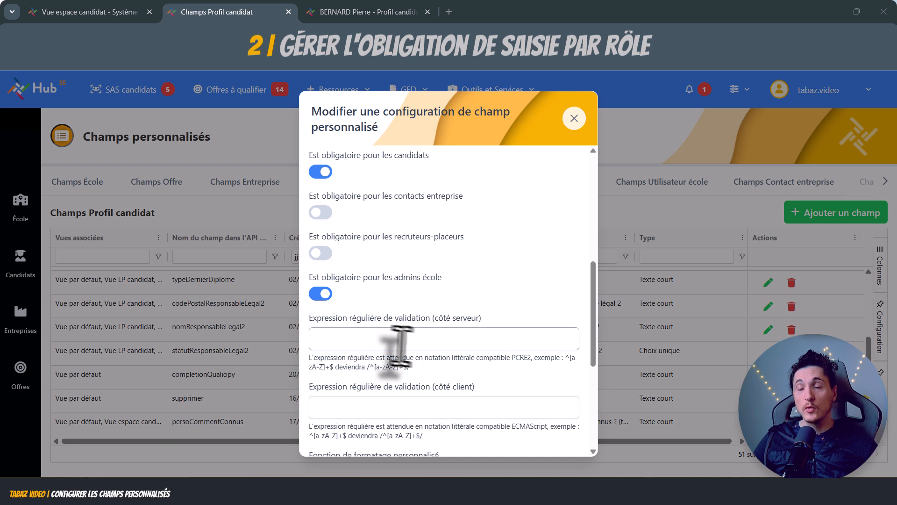
scroll(396, 345, up, 3)
scroll(419, 342, up, 2)
scroll(411, 339, down, 5)
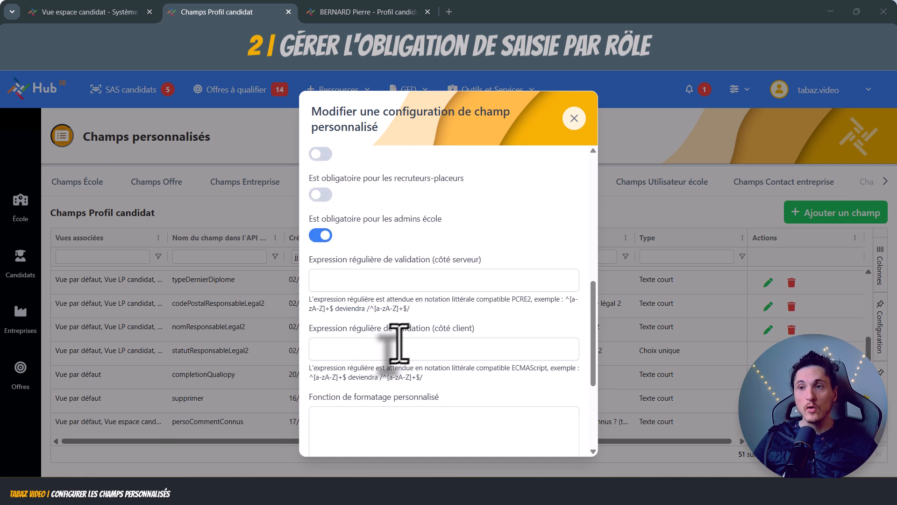
scroll(413, 317, down, 3)
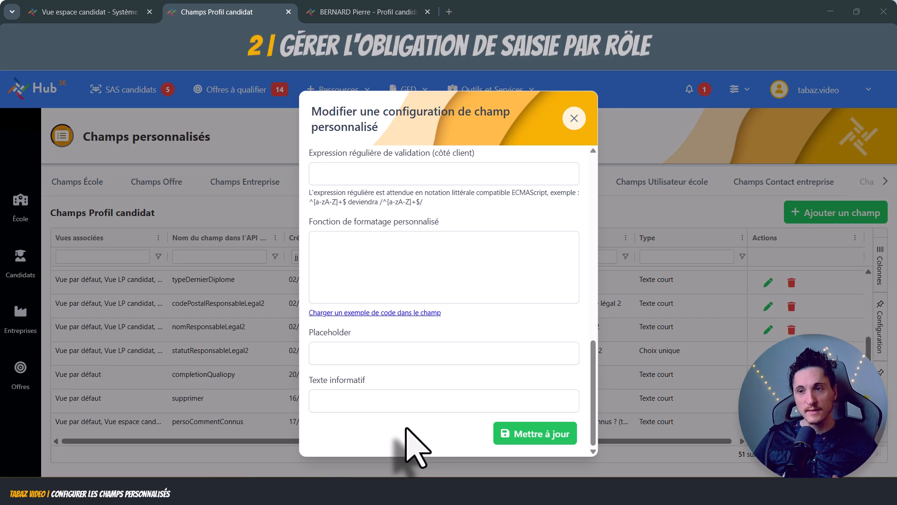
drag(358, 332, 309, 333)
drag(366, 380, 316, 391)
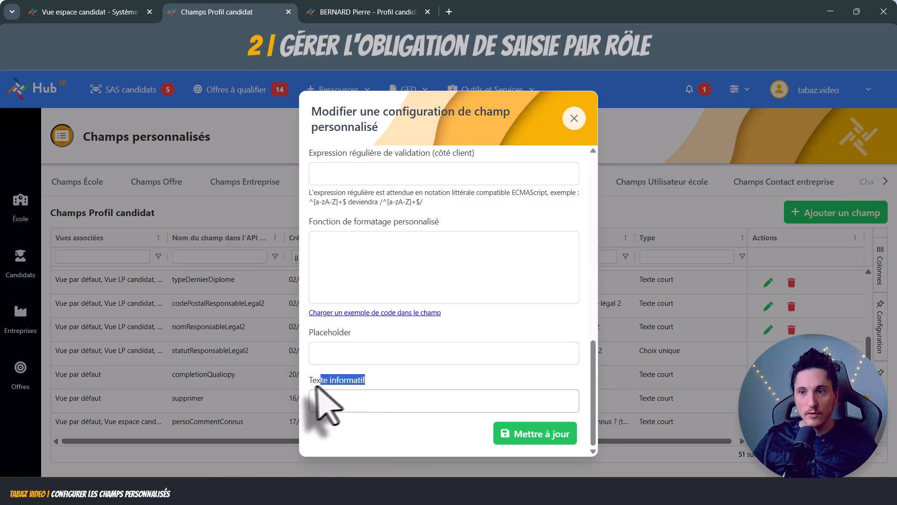
click(310, 385)
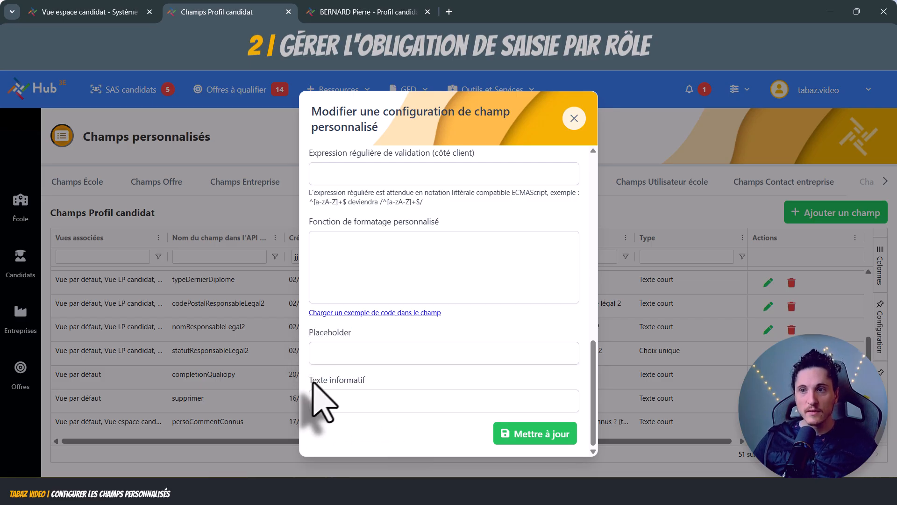
- Set the short-text field's placeholder to "Précisez comment vous nous avez connus" and update its configuration
click(380, 17)
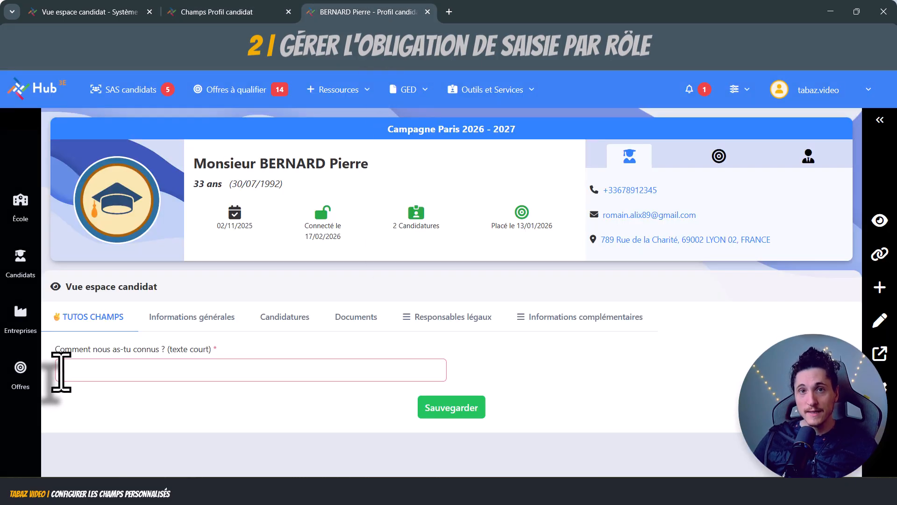
click(62, 370)
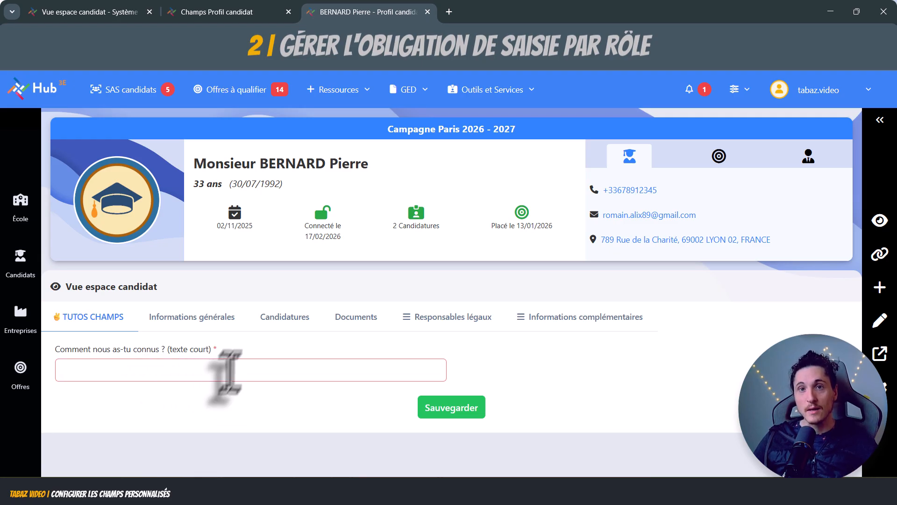
click(257, 14)
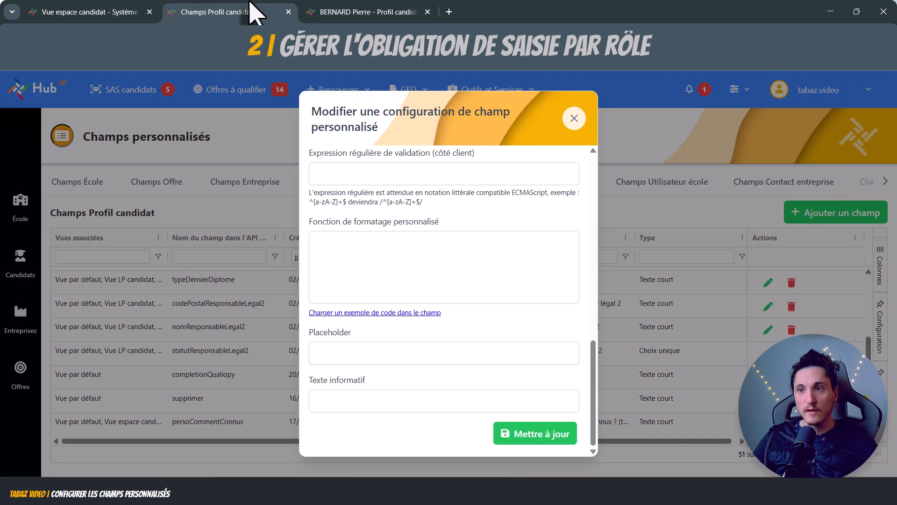
click(346, 354)
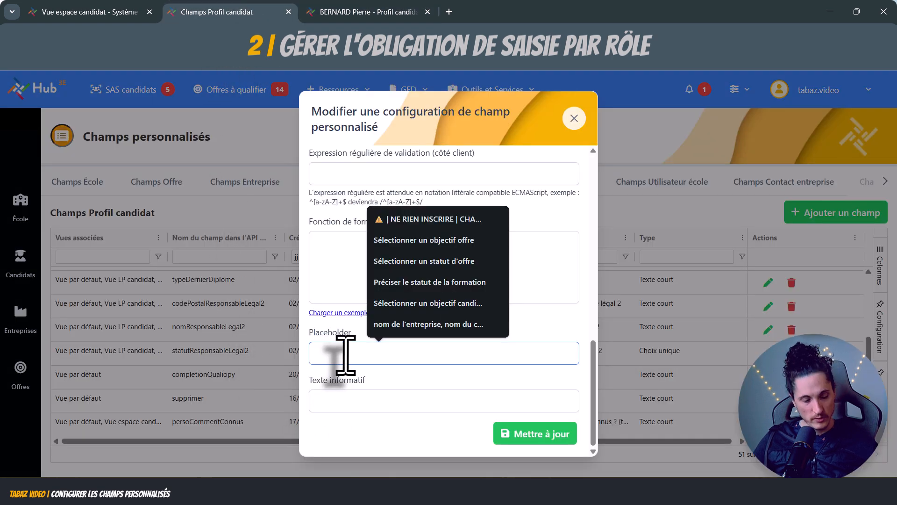
text(Précisez comment vous nous avez connus)
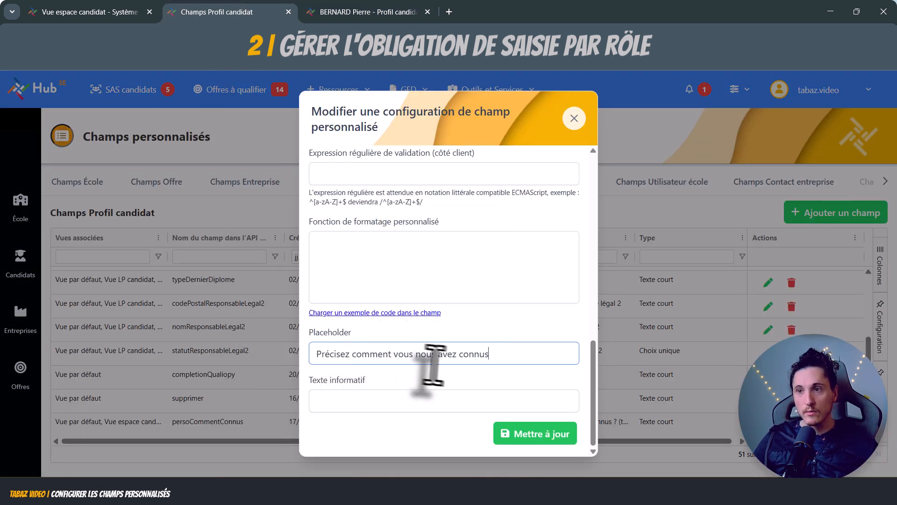
click(543, 434)
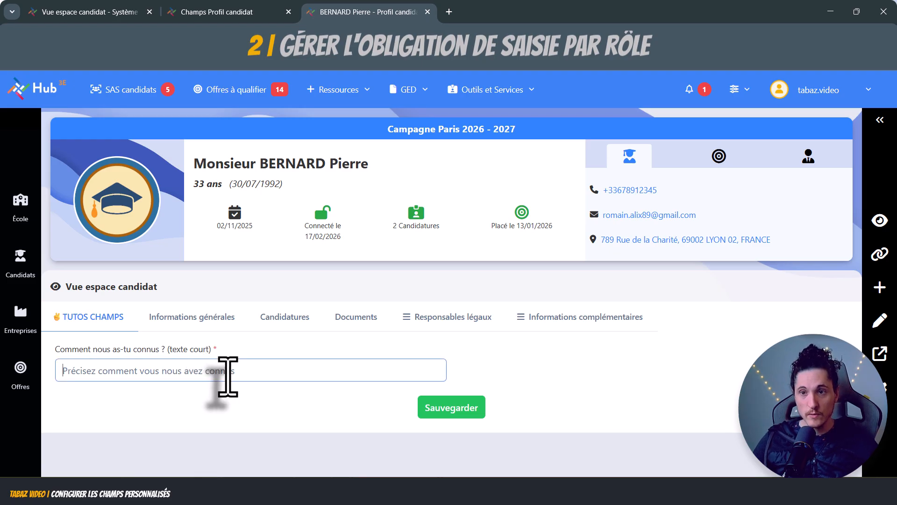
- Test the placeholder by entering sample text in the candidate profile's field and clearing it again
text(jhjhjhjhjhj)
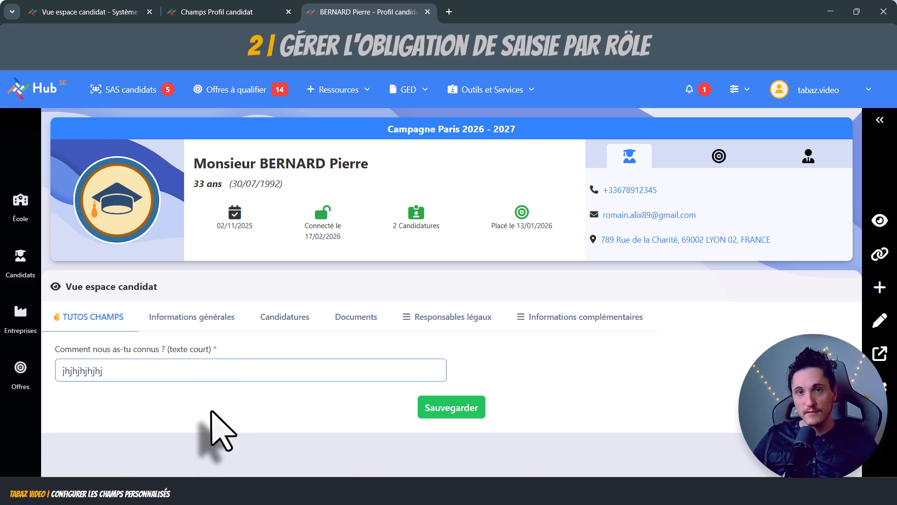
drag(184, 381, 60, 370)
key(BackSpace)
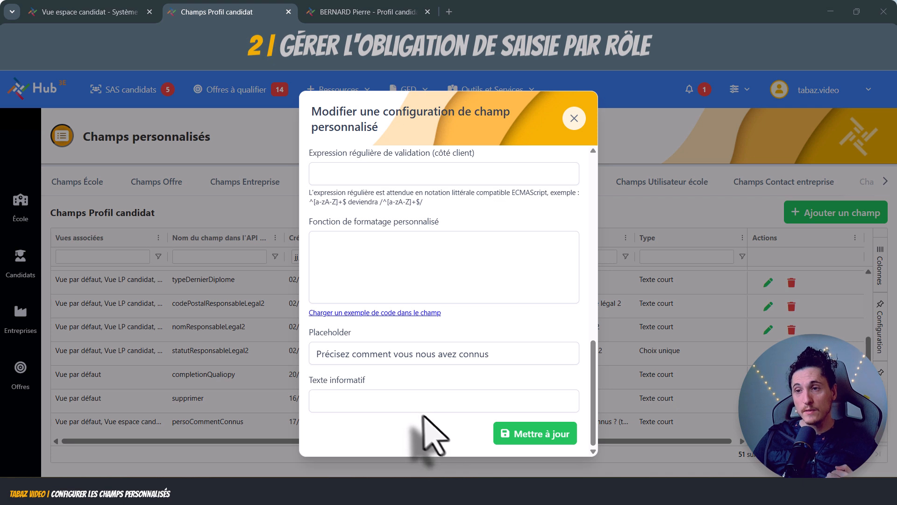
- Set the field's informative text to "⚠ Champ uniquement pour les BTS mineur" and update its configuration
click(352, 402)
text(⚠ Champ uniquement pour les BTS mineur)
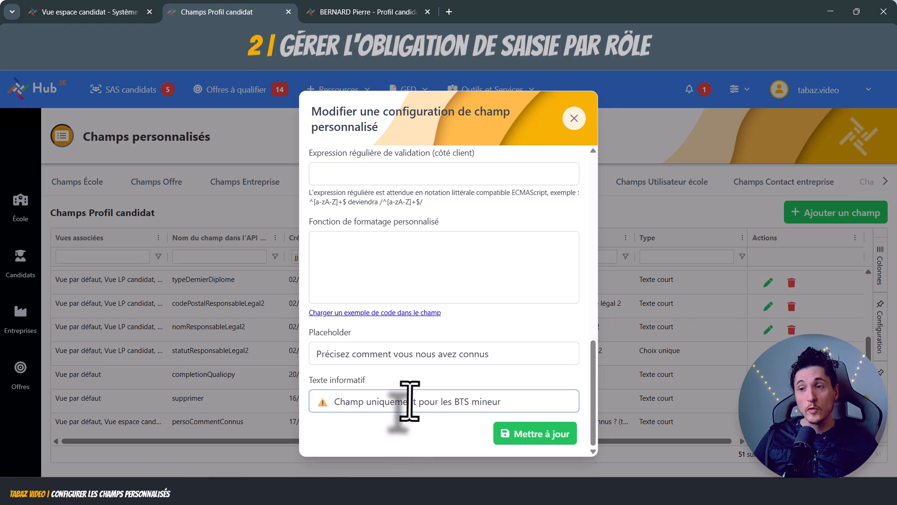
click(523, 435)
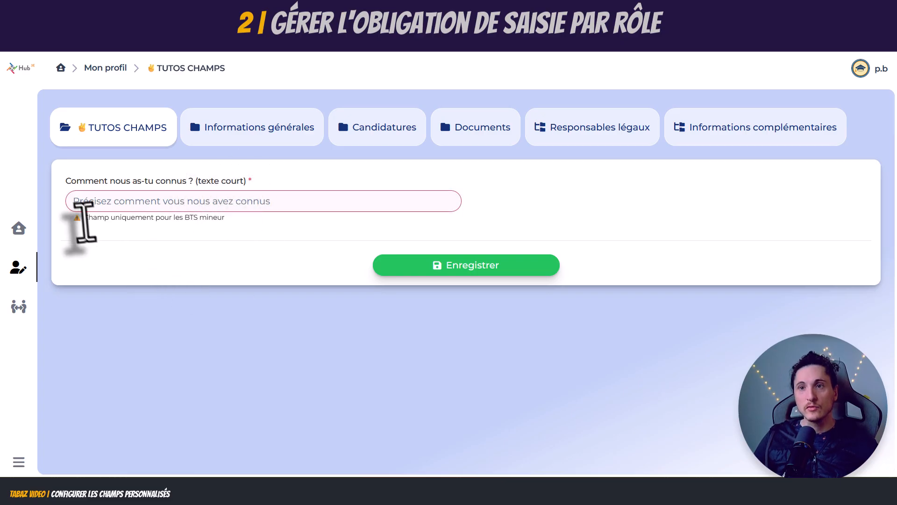
- Examine the informative text and the mandatory label of the field in the candidate's own TUTOS CHAMPS page
drag(77, 219, 253, 229)
click(258, 235)
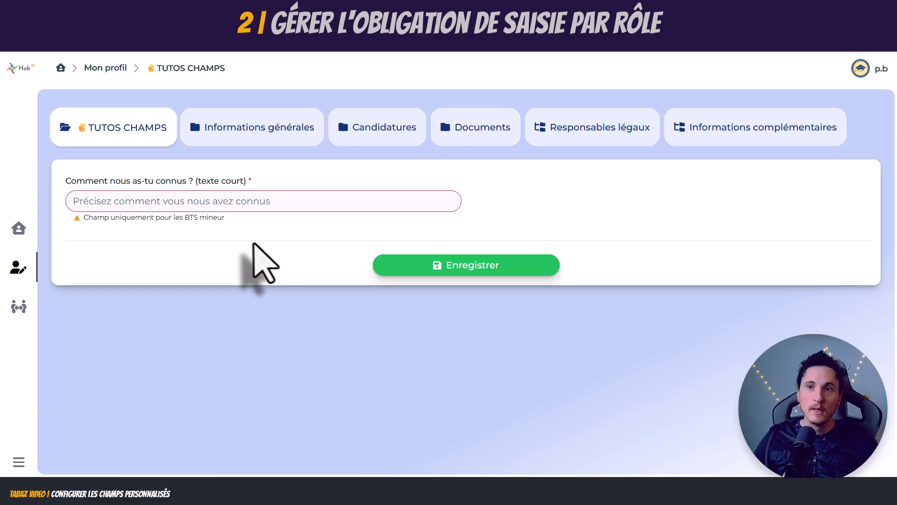
drag(223, 219, 173, 221)
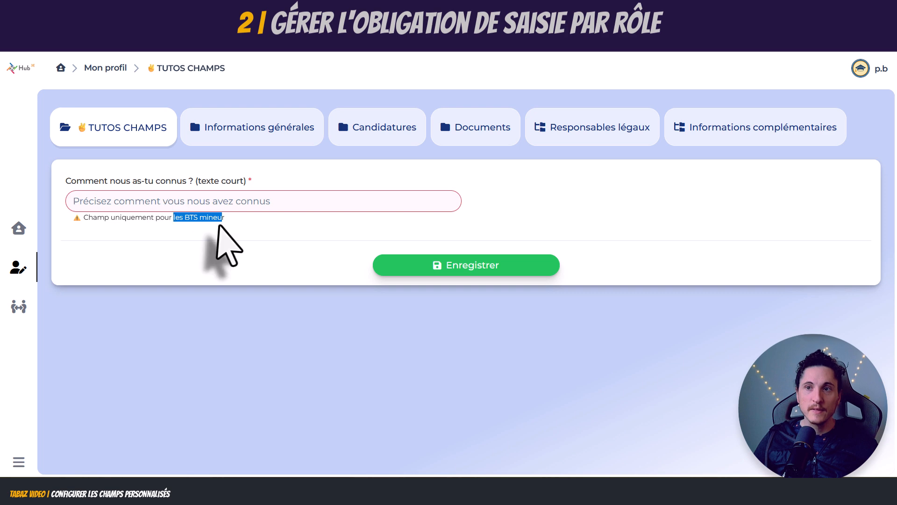
click(218, 225)
drag(253, 181, 132, 182)
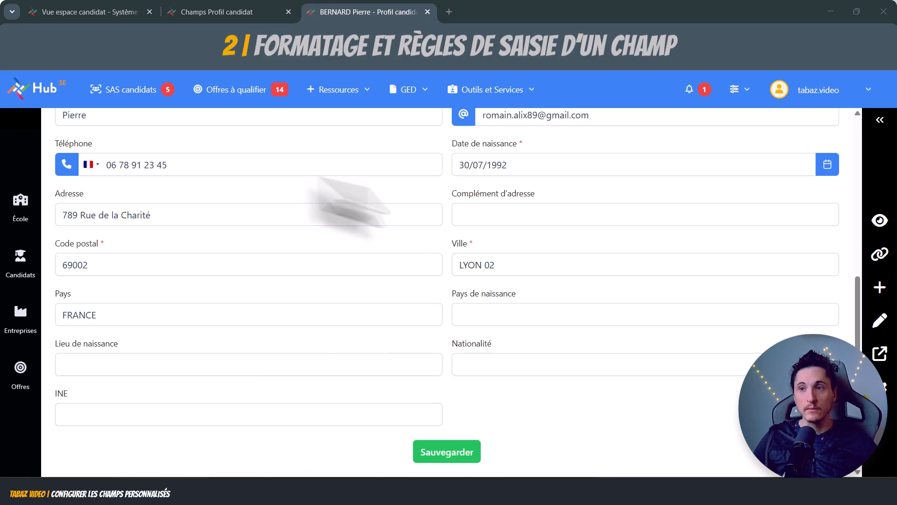
- Test the INE field's input rules in the candidate profile with an overlong identifier and clear it again
click(173, 417)
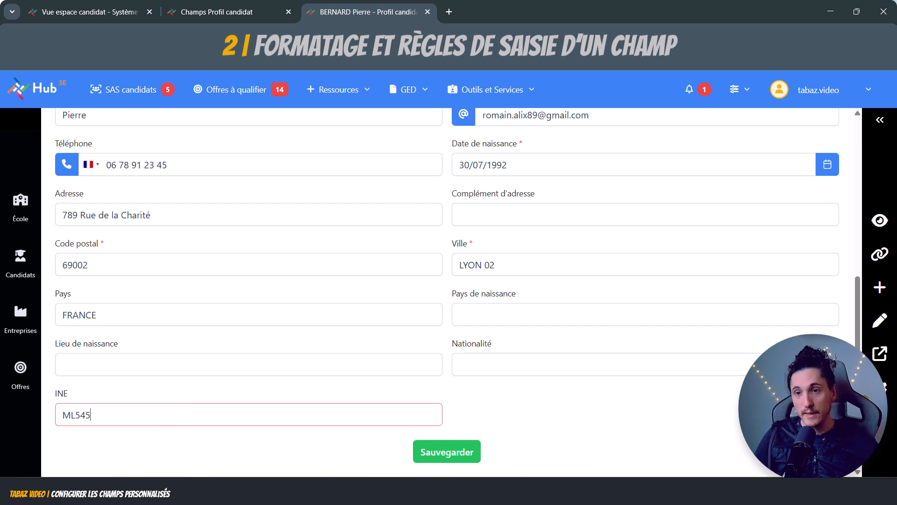
text(45464845454545451)
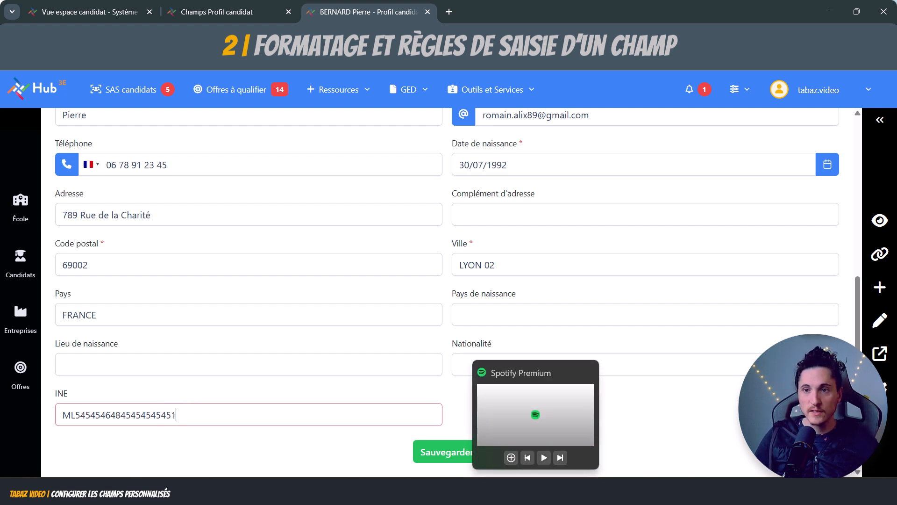
key(BackSpace)
key(BackSpace)
key(BackSpace)
key(BackSpace)
key(BackSpace)
key(BackSpace)
key(BackSpace)
key(BackSpace)
key(BackSpace)
key(BackSpace)
key(BackSpace)
key(BackSpace)
key(BackSpace)
key(BackSpace)
key(BackSpace)
key(BackSpace)
key(BackSpace)
key(BackSpace)
key(BackSpace)
key(BackSpace)
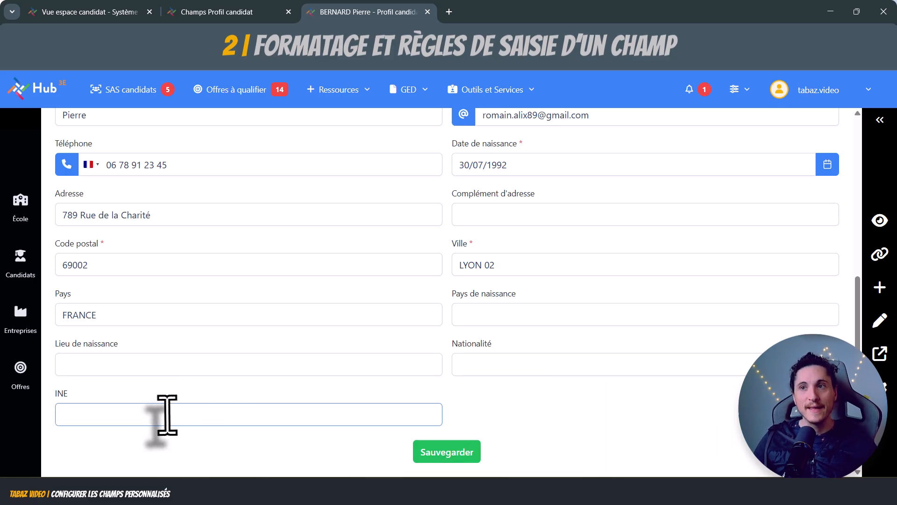
- Examine the server-side and client-side validation regular expressions in the INE field's configuration
click(229, 14)
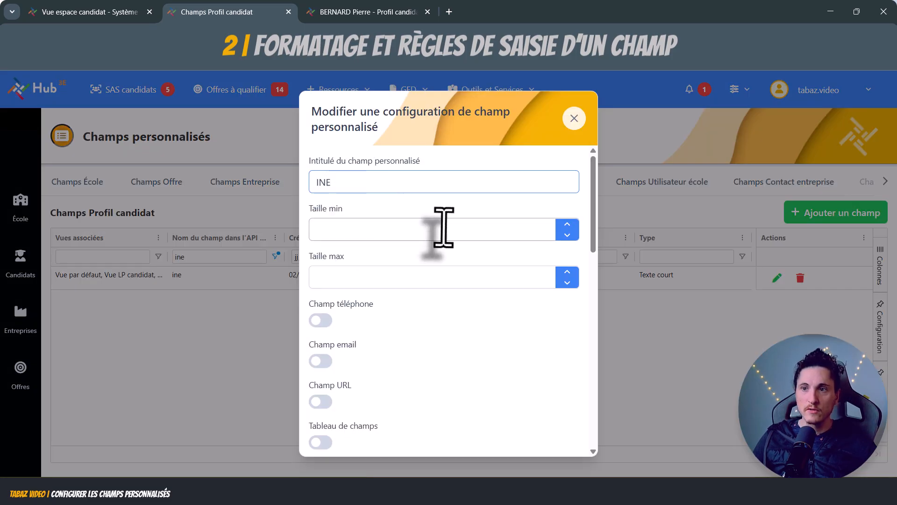
scroll(449, 271, down, 5)
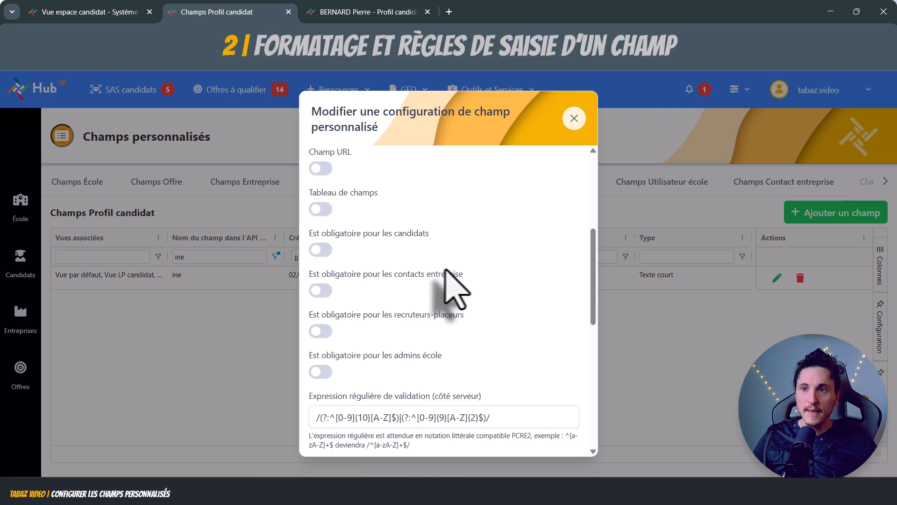
scroll(455, 289, down, 5)
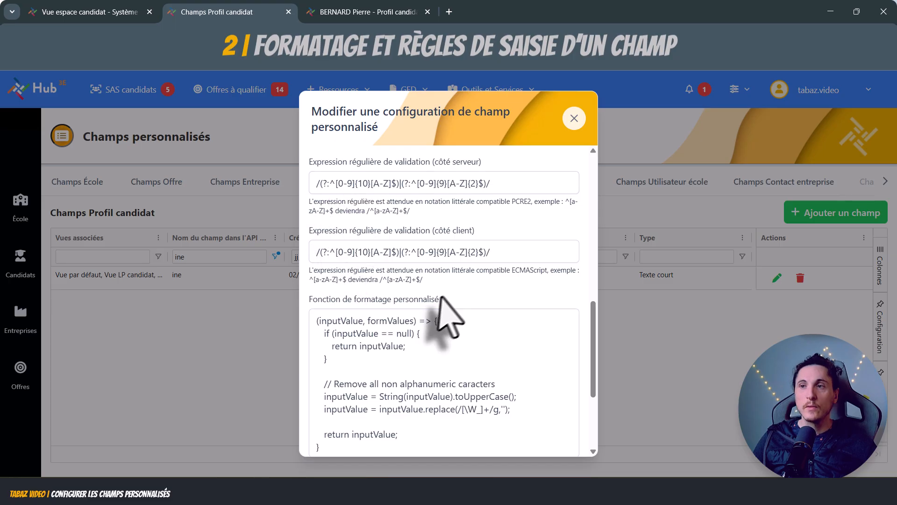
scroll(449, 299, up, 1)
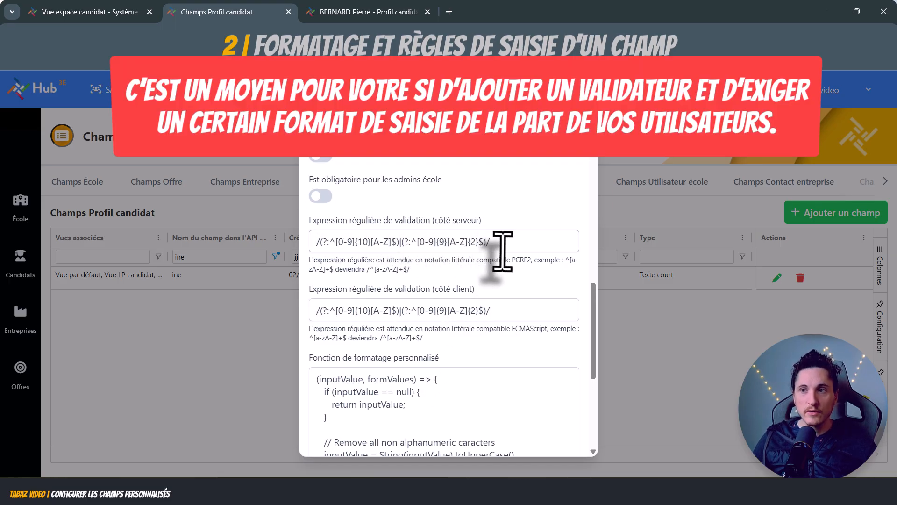
drag(410, 270, 565, 259)
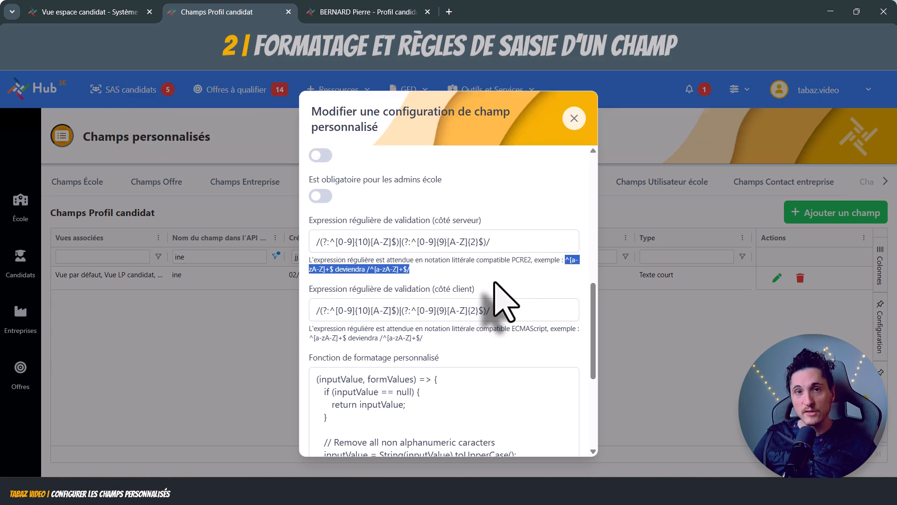
click(499, 244)
drag(505, 242, 311, 247)
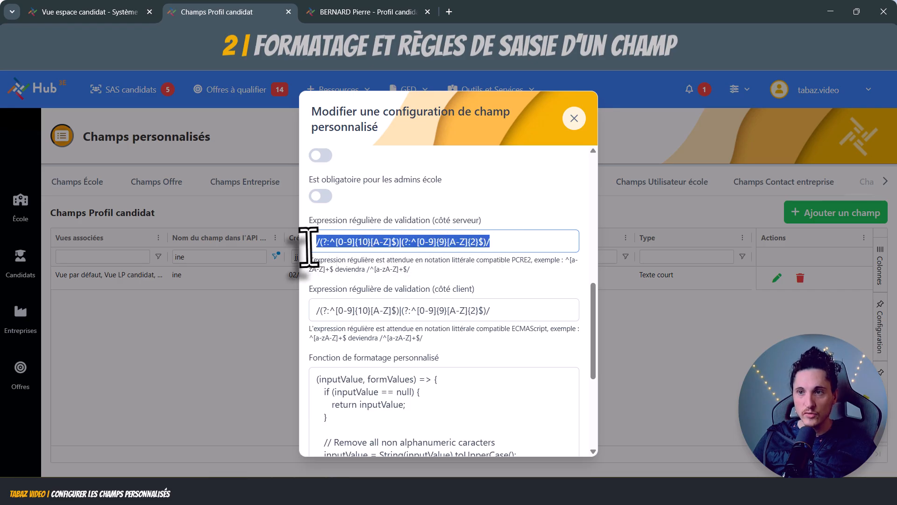
drag(496, 311, 312, 327)
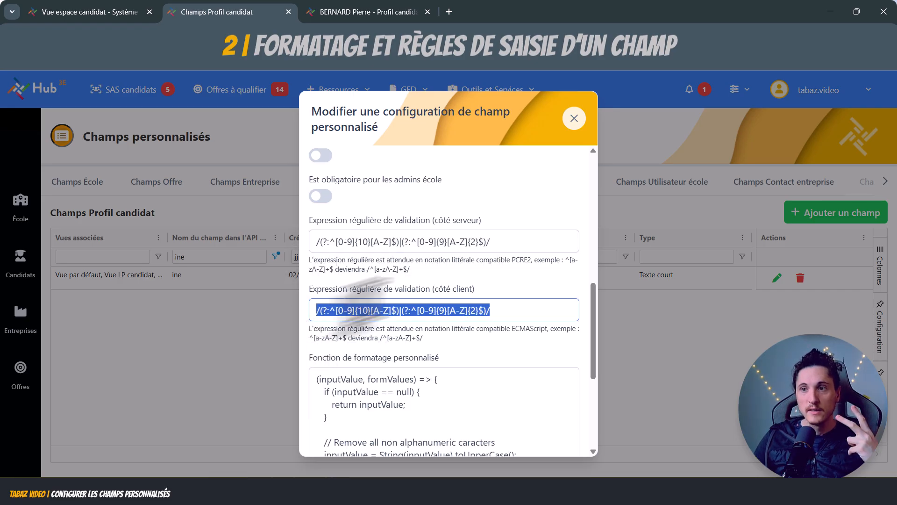
drag(497, 242, 291, 246)
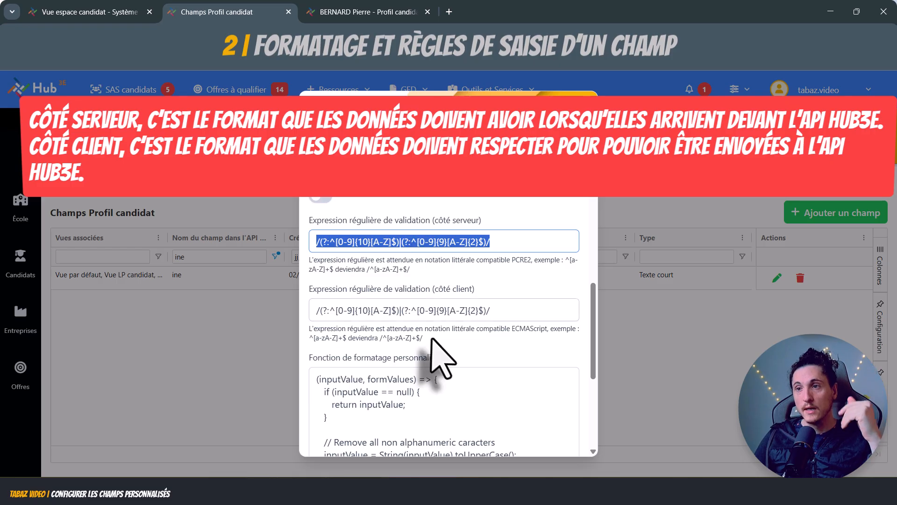
triple_click(471, 310)
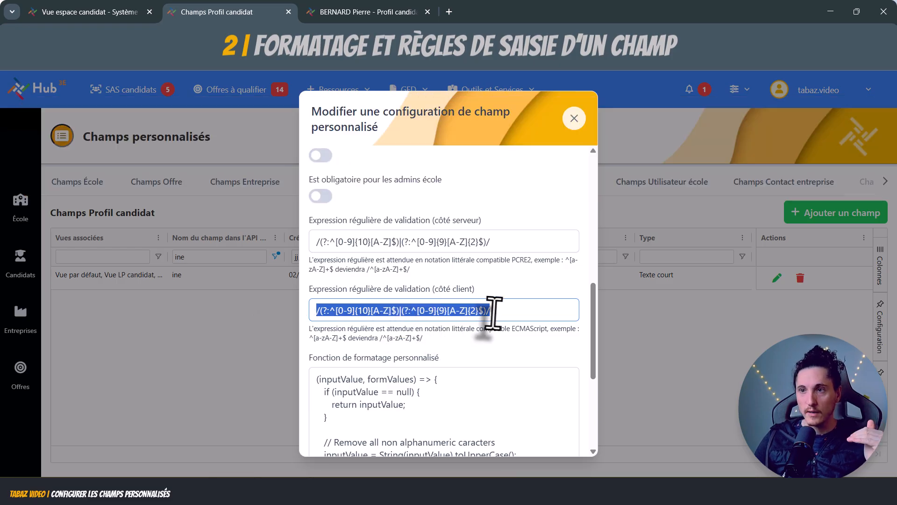
click(507, 241)
- Examine the custom formatting function code in the INE field's configuration
scroll(510, 262, down, 1)
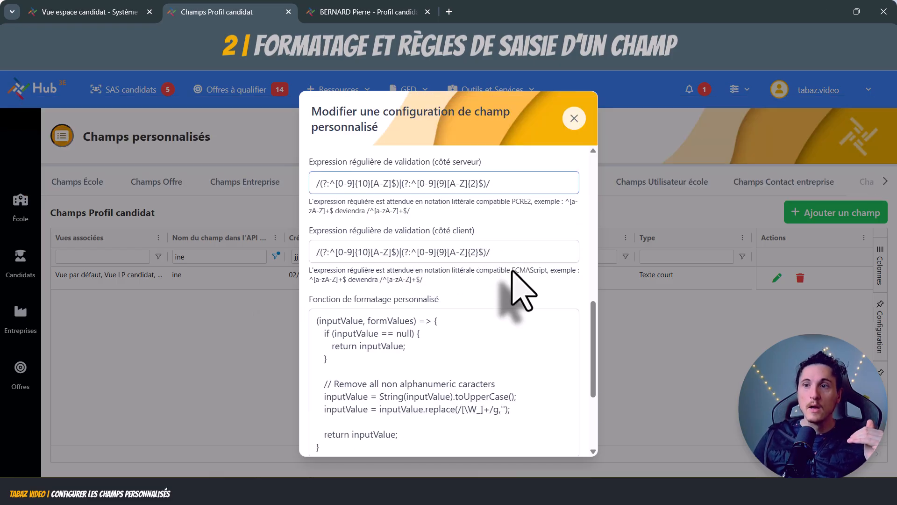
scroll(510, 270, down, 2)
scroll(481, 278, up, 1)
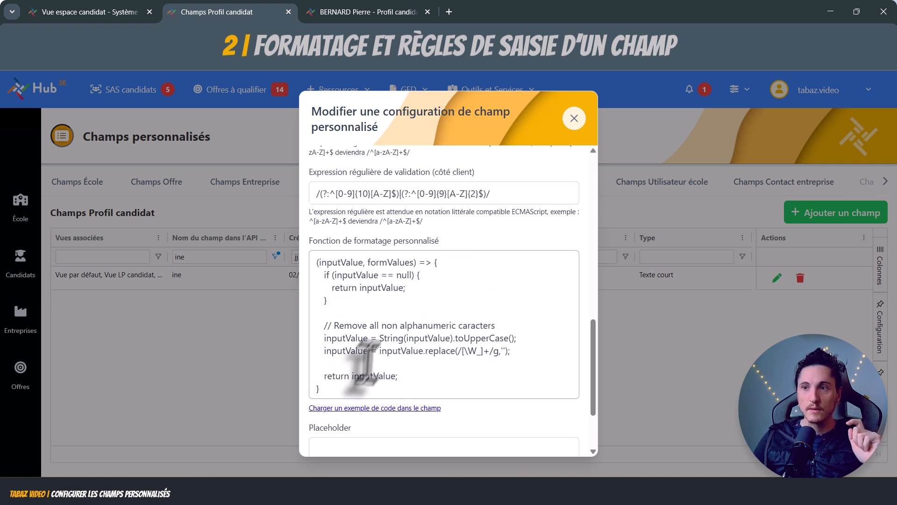
drag(321, 391, 316, 257)
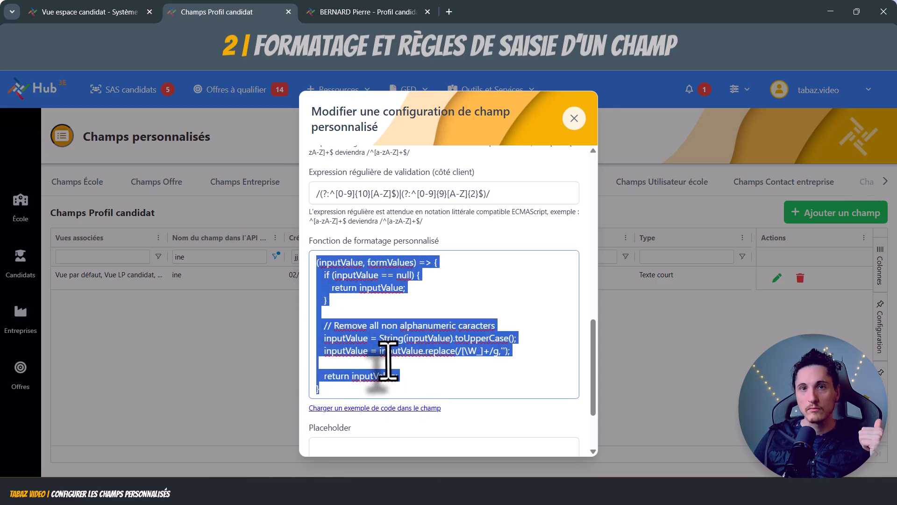
- Replace the INE field's custom formatting function with the sample toUpperCase code, remove its comment line and save the field configuration
key(BackSpace)
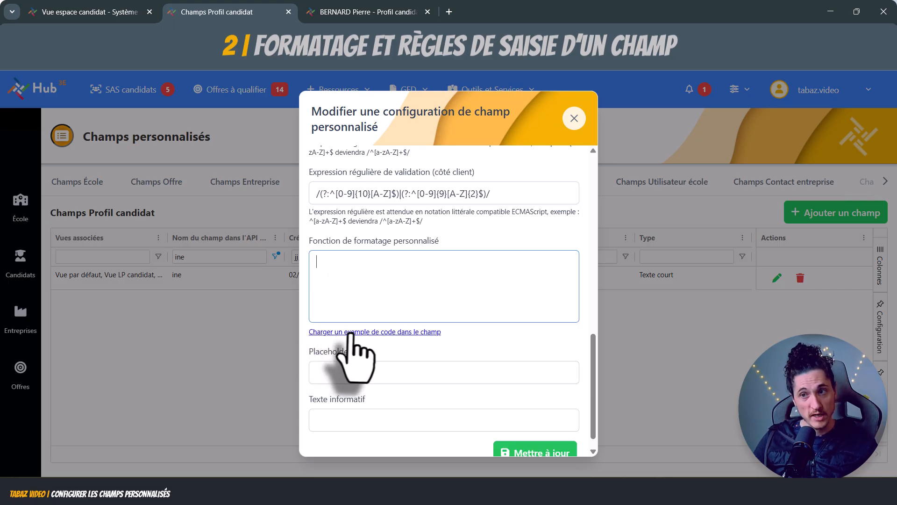
click(418, 332)
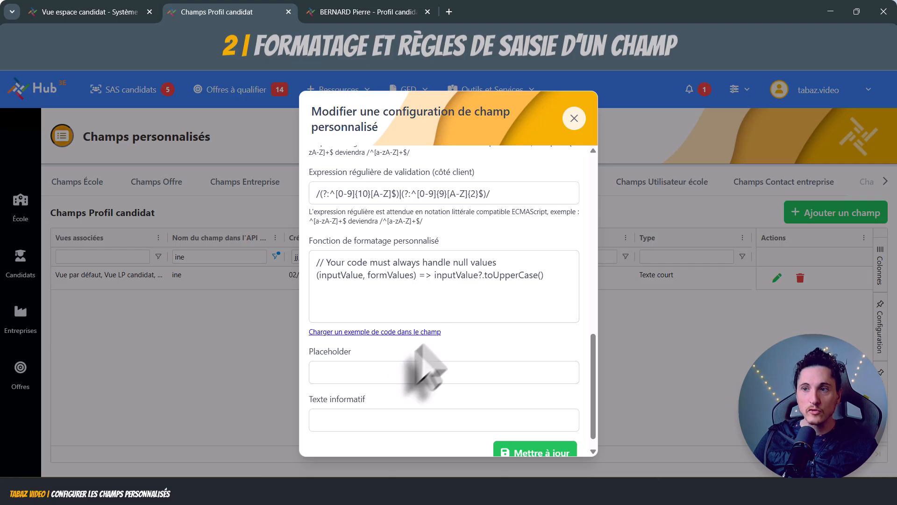
triple_click(461, 278)
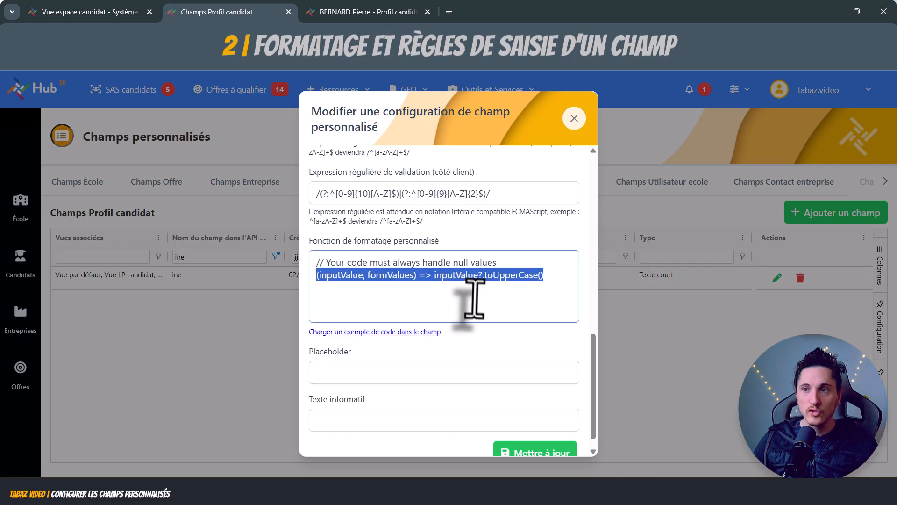
click(519, 274)
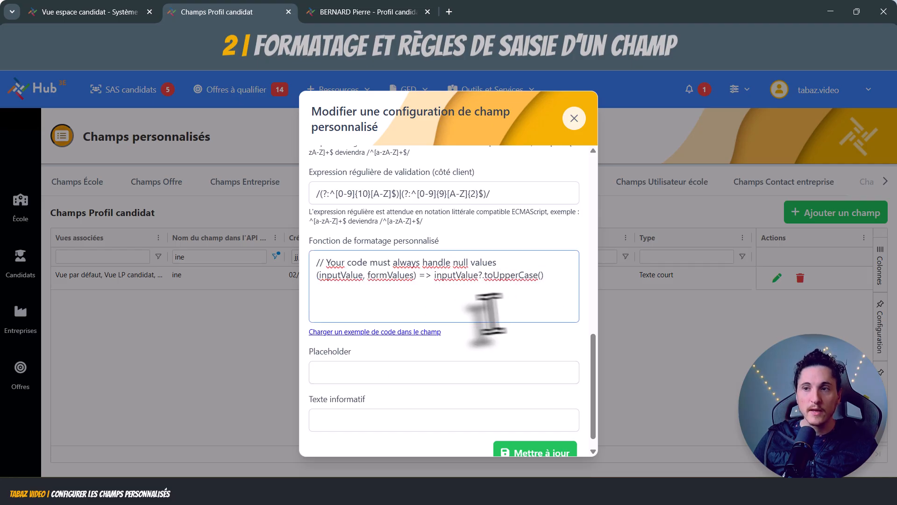
triple_click(409, 265)
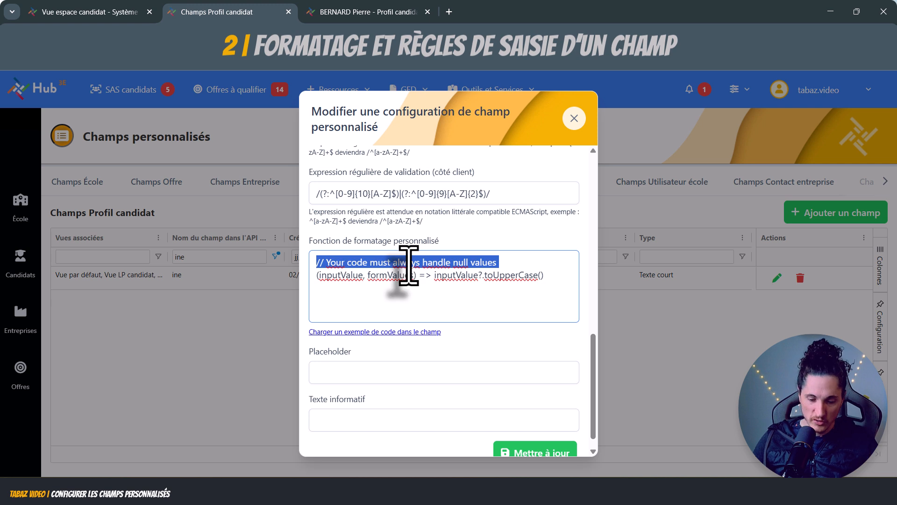
key(BackSpace)
click(534, 453)
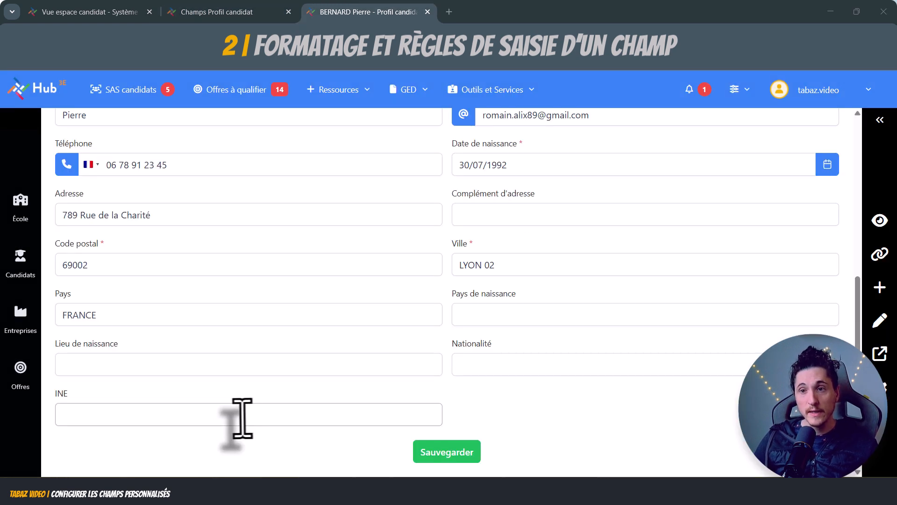
- Test the INE field's formatting in the candidate profile by entering an overlong mix of letters and digits
click(234, 418)
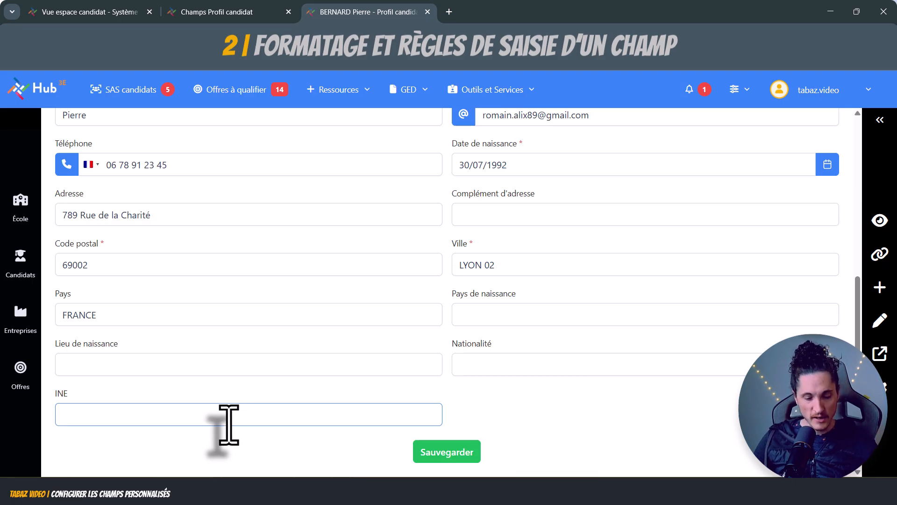
text(HJTD)
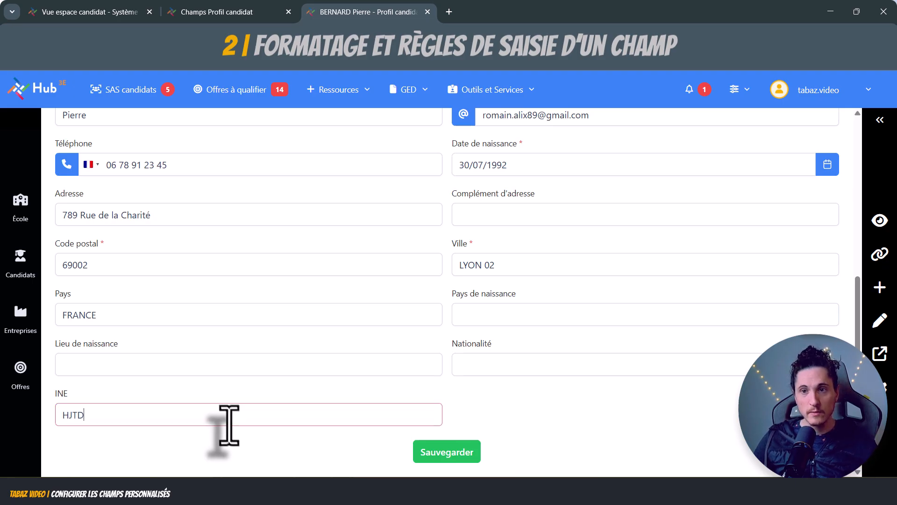
text(DDDDZZERFFFFRRRRYSRHSRJH5535353)
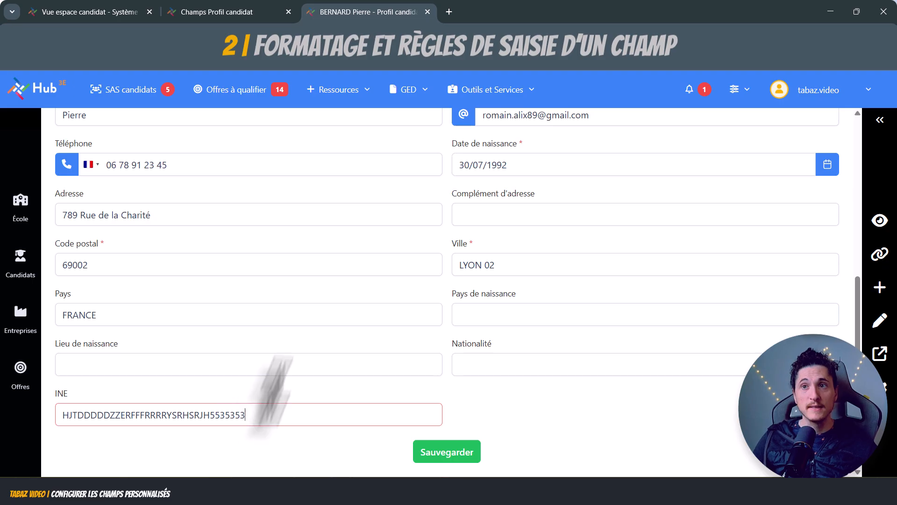
click(285, 91)
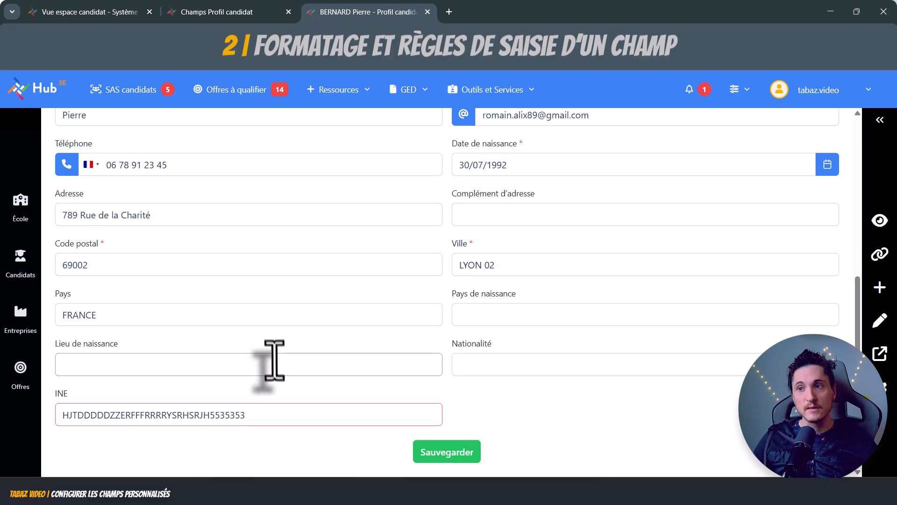
scroll(275, 360, up, 2)
scroll(280, 356, down, 2)
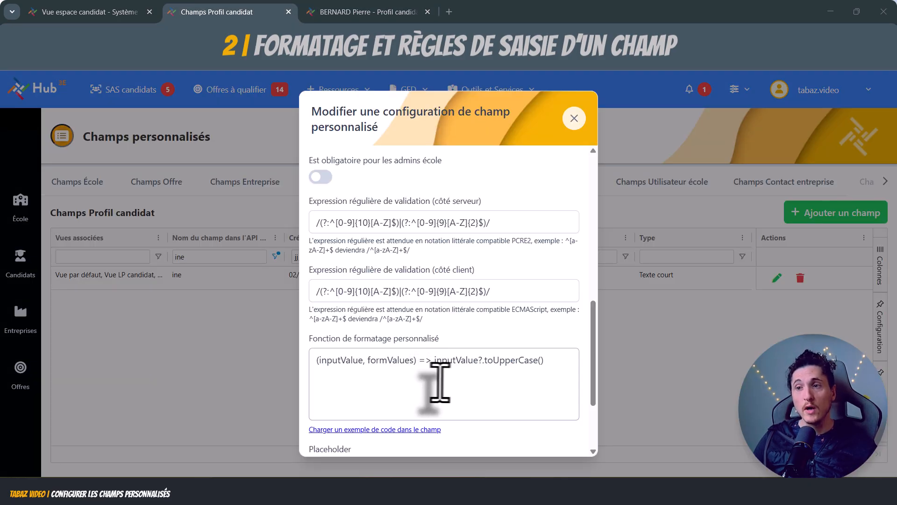
- Examine the simplified toUpperCase formatting function in the INE field's configuration
click(454, 360)
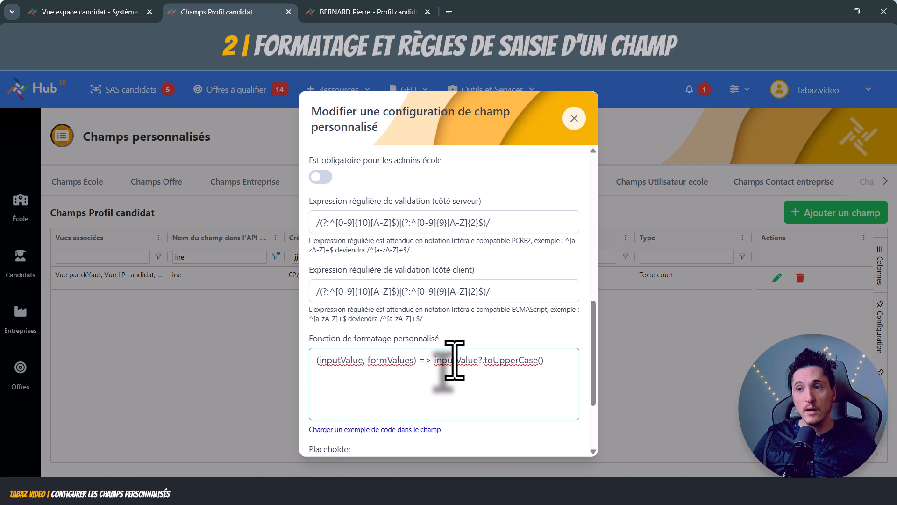
scroll(461, 441, down, 1)
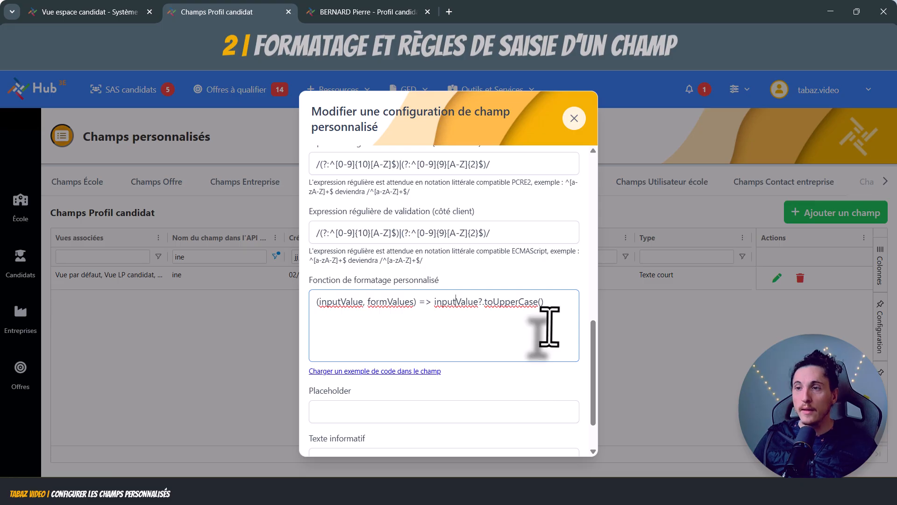
drag(554, 318, 312, 320)
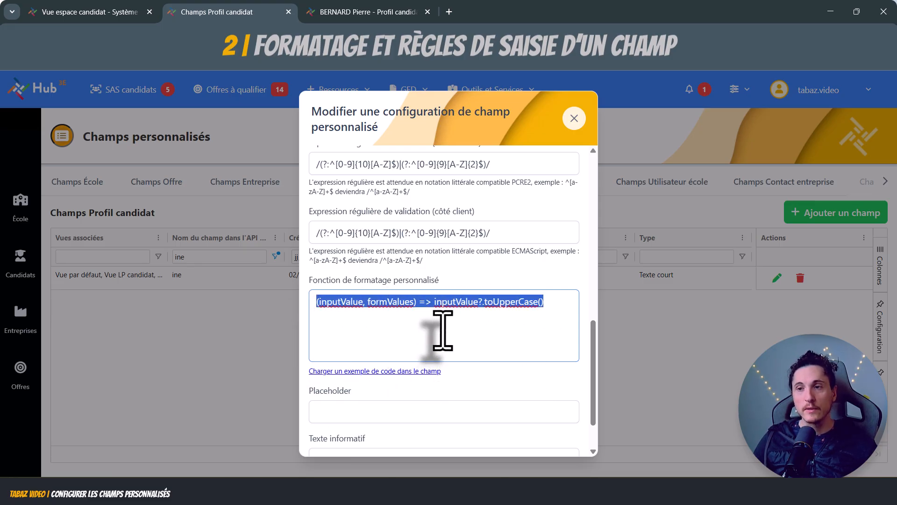
scroll(475, 360, down, 3)
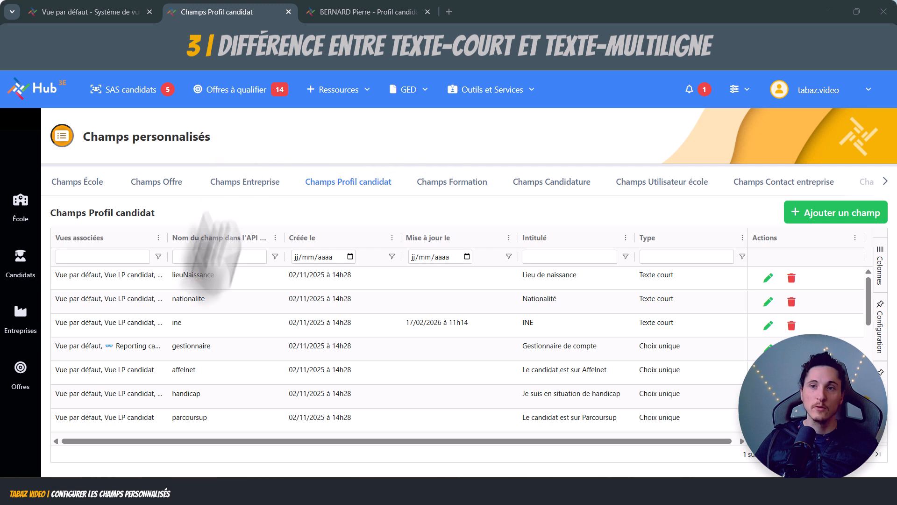
- Configure a new Texte multiligne field in TUTOS CHAMPS titled "Comment nous as-tu connus ? (texte multiligne)" with API name persoCommentConnusMultiligne
click(93, 7)
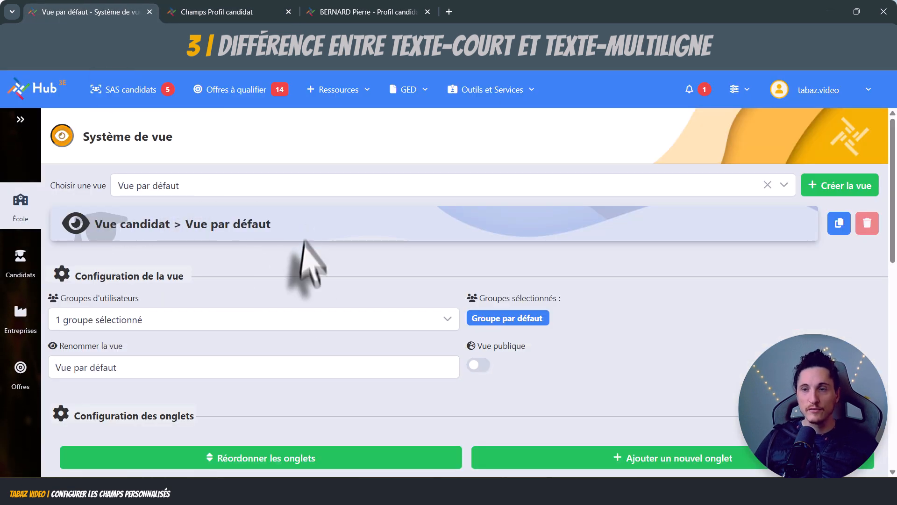
scroll(324, 315, down, 10)
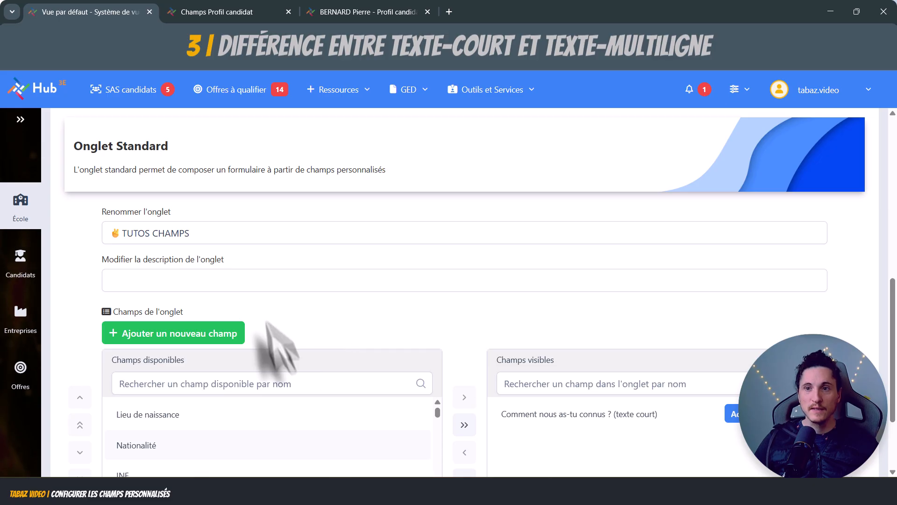
scroll(262, 336, down, 2)
click(208, 223)
click(520, 184)
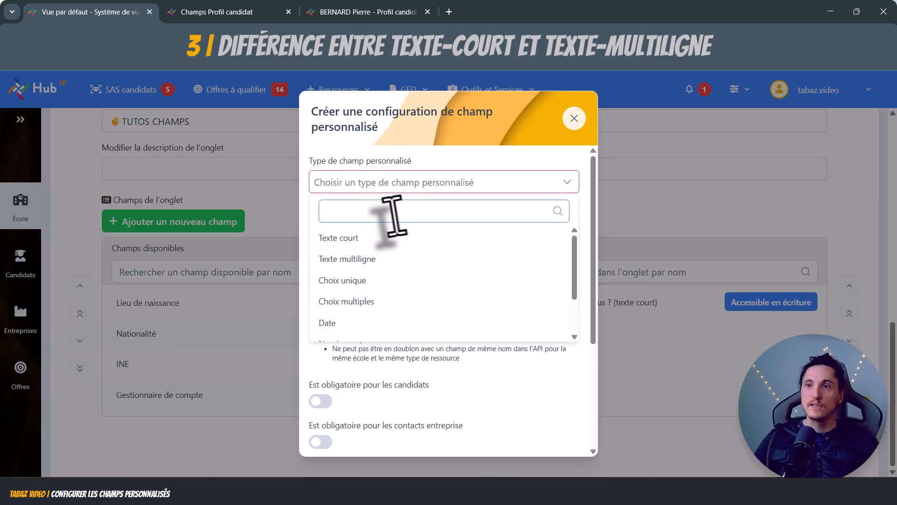
click(351, 261)
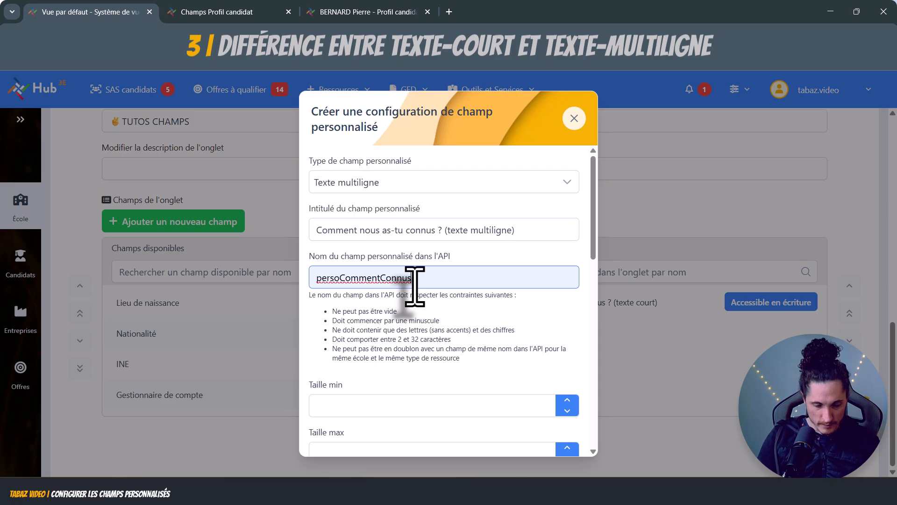
text(Multiligne)
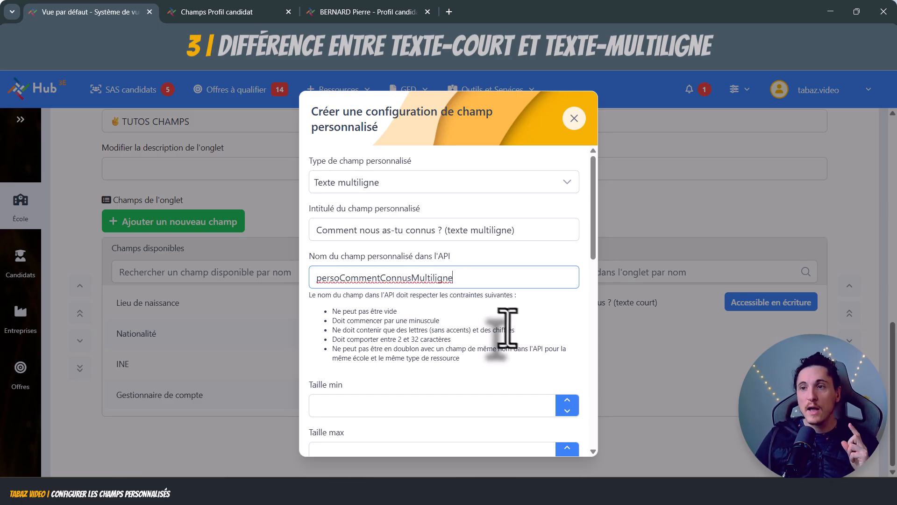
scroll(502, 323, down, 3)
scroll(489, 324, down, 4)
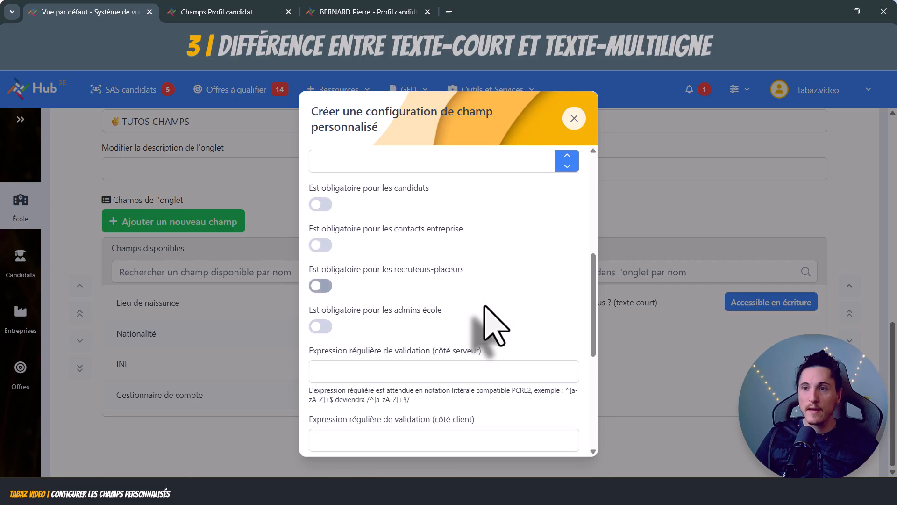
scroll(458, 313, down, 1)
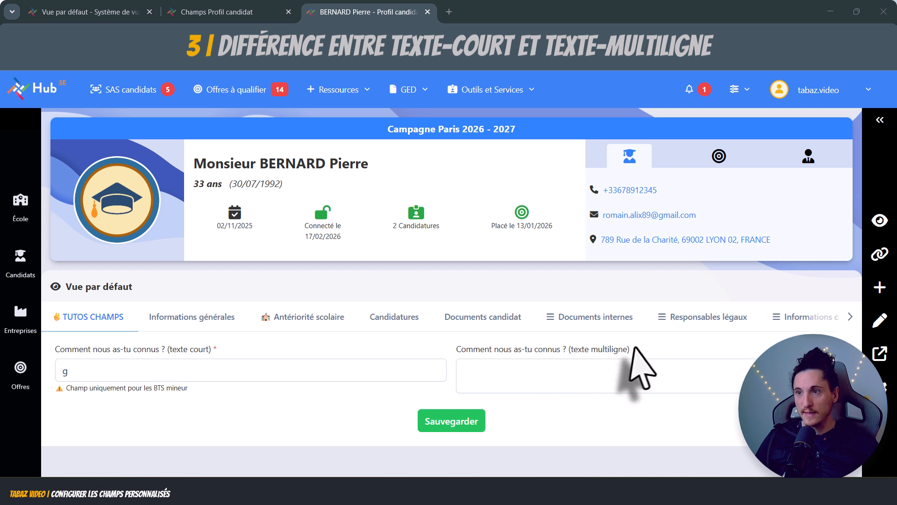
- Test the short-text "Comment nous as-tu connus ?" field in the candidate profile by pasting a long string three times
click(105, 374)
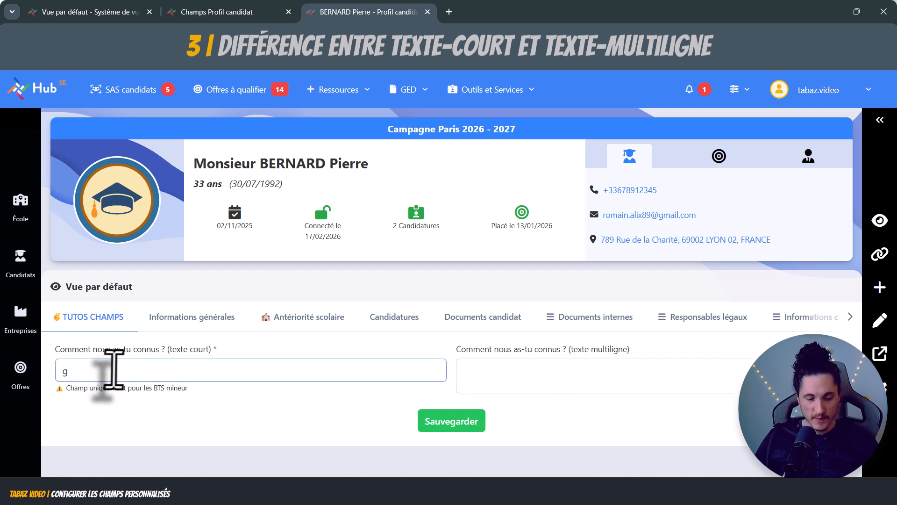
key(ctrl+v)
key(ctrl+v)
key(ctrl+v)
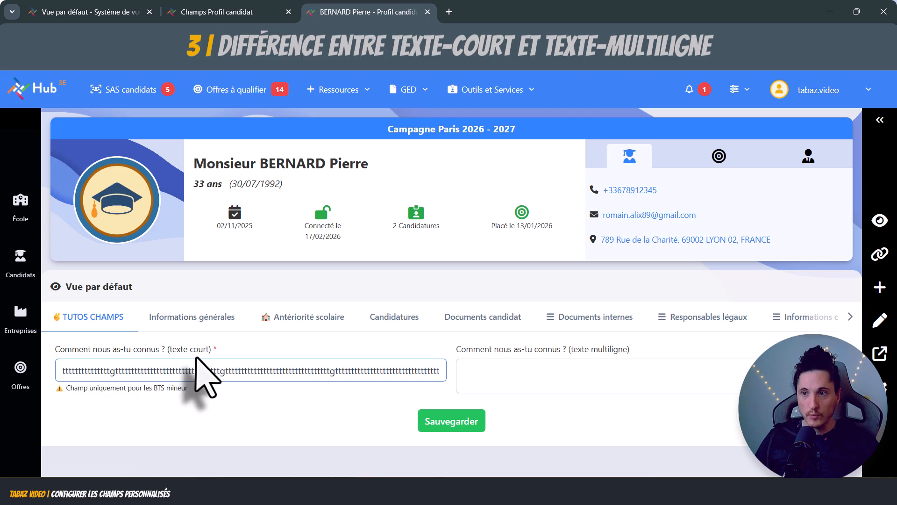
- Test the multi-line "Comment nous as-tu connus ?" field by pasting the same long string repeatedly
click(476, 377)
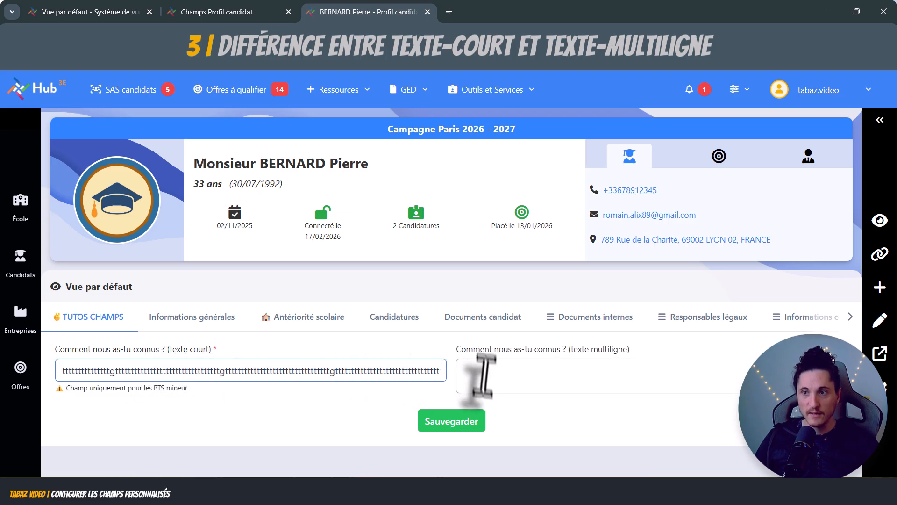
key(ctrl+v)
key(ctrl+v)
key(ctrl+v)
key(ctrl+v)
key(ctrl+v)
key(ctrl+v)
key(ctrl+v)
key(ctrl+v)
key(ctrl+v)
key(ctrl+v)
key(ctrl+v)
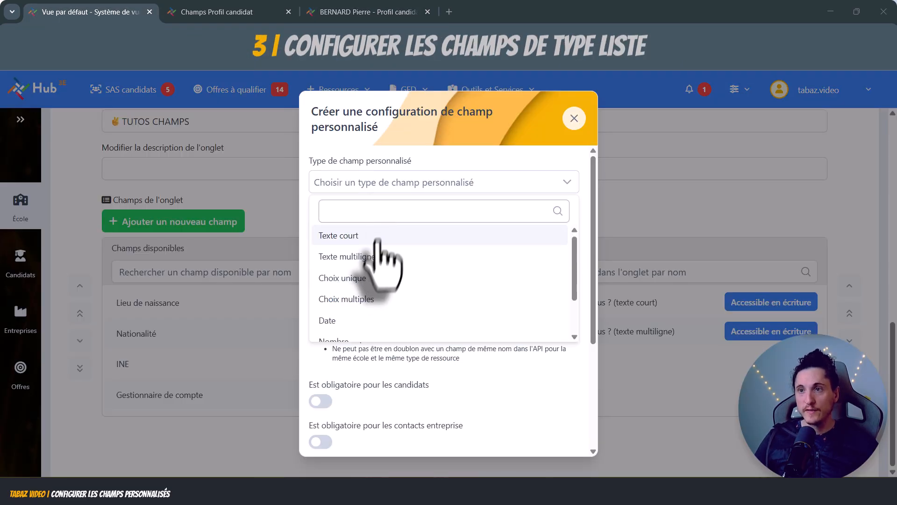
- Set the new custom field to Choix unique, title it "Comment nous as-tu connus ? (Choix unique)" and open its API name for editing
click(359, 278)
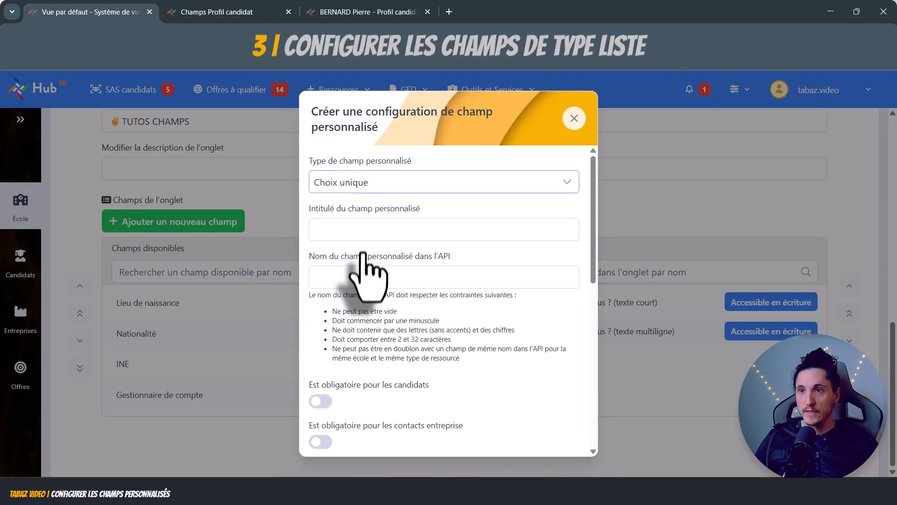
click(362, 228)
text(Comment nous as-tu connus ?)
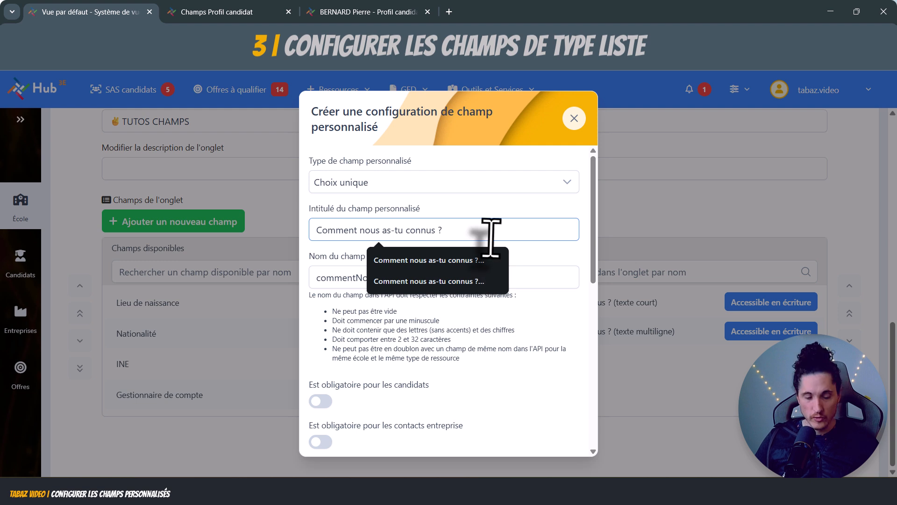
text((Choix unique))
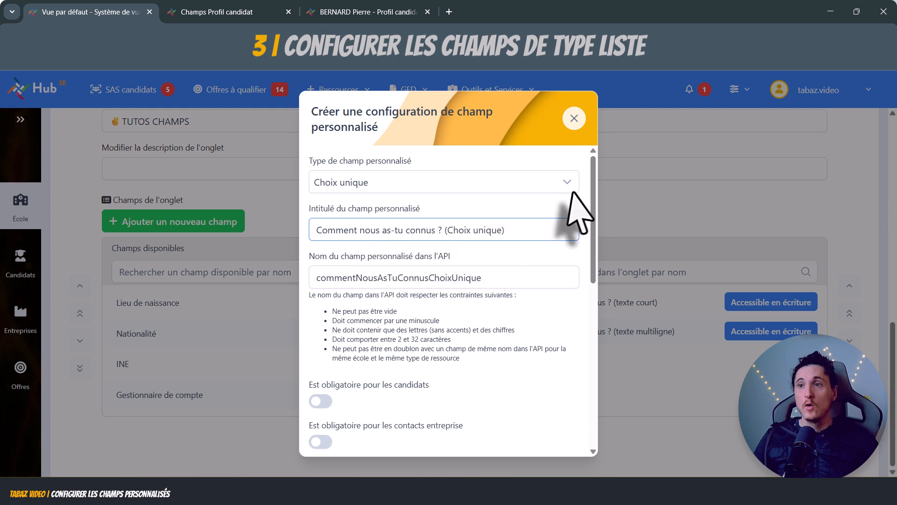
click(316, 280)
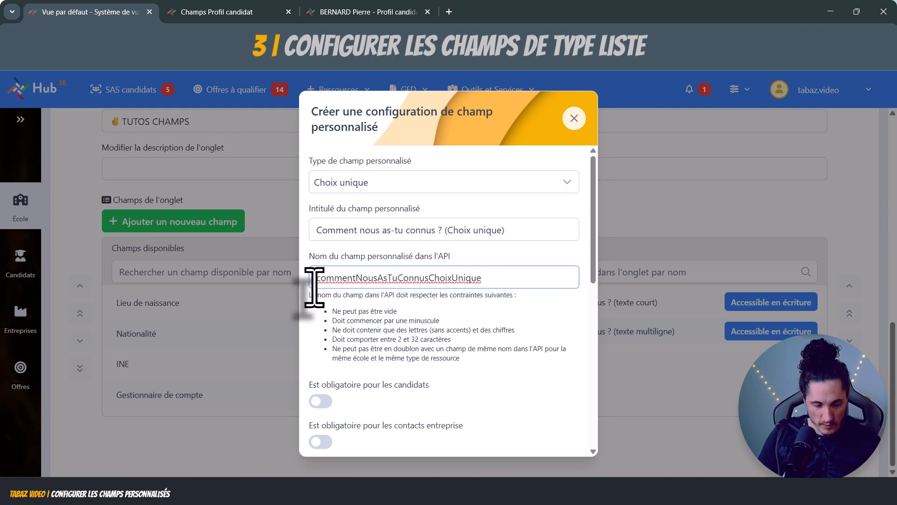
- Browse the dynamic data source URLs offered for the single-choice field and display the default functions on the Fonctions Hub3E page
scroll(486, 346, down, 6)
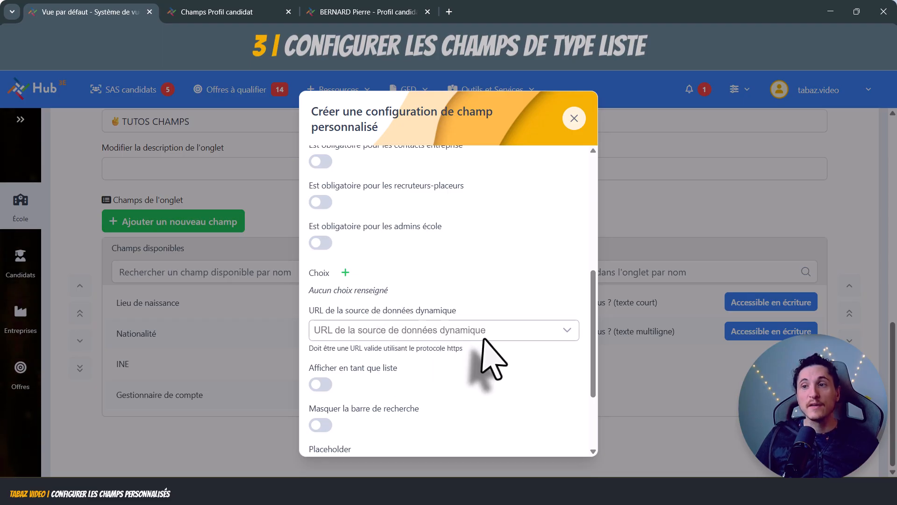
click(567, 331)
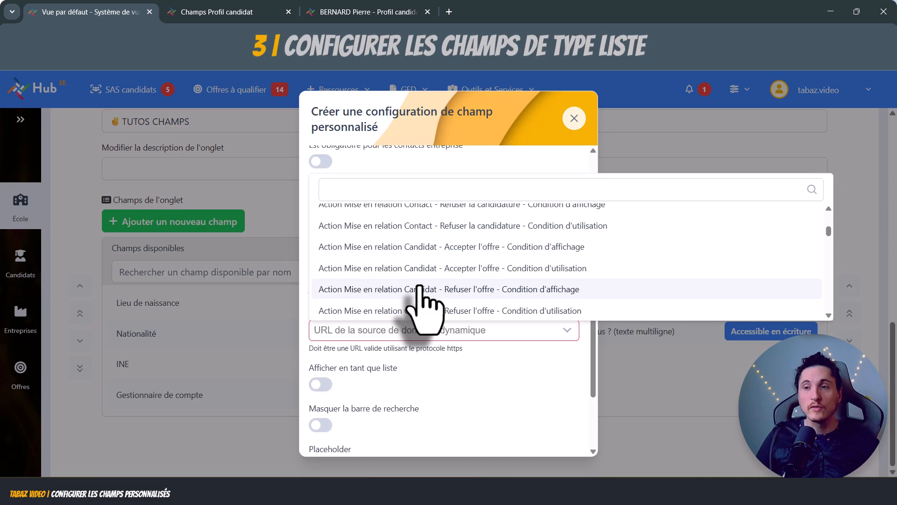
scroll(419, 287, up, 10)
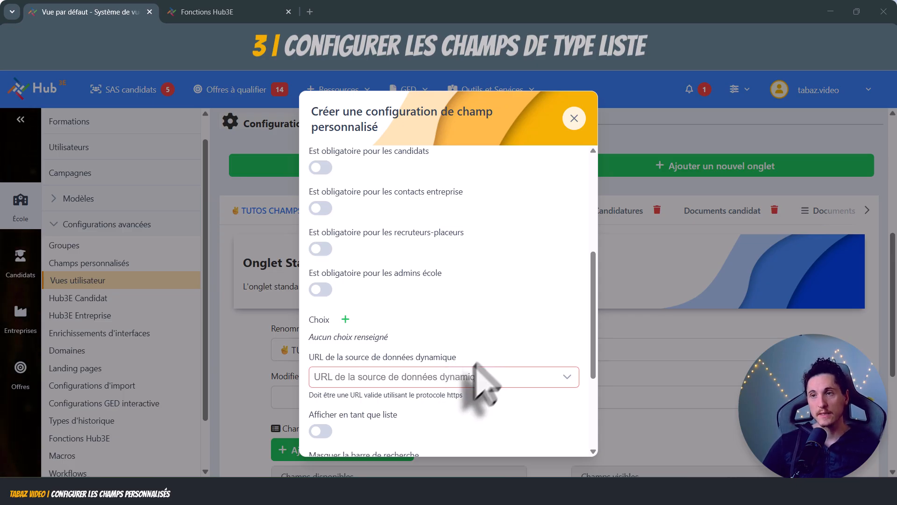
click(226, 11)
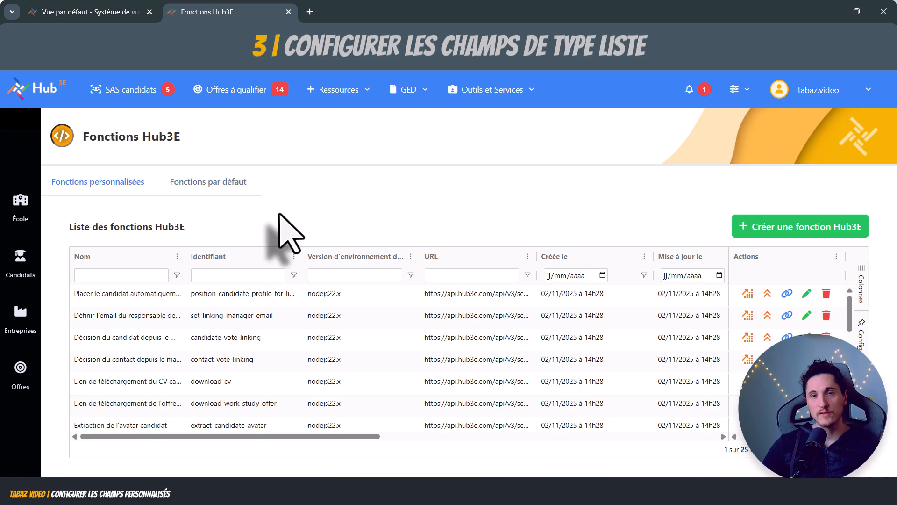
click(231, 182)
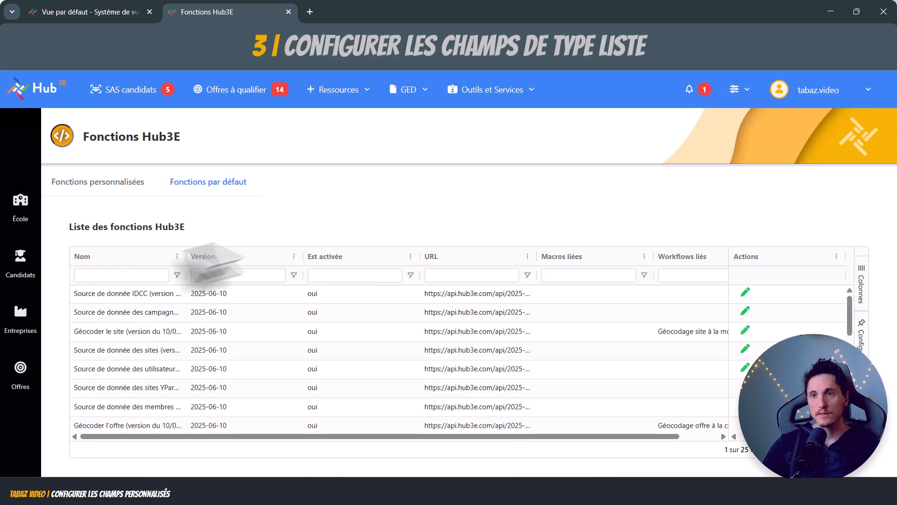
- Widen the Nom column of the default Hub3E functions list and examine the data source functions it contains
drag(184, 259, 460, 258)
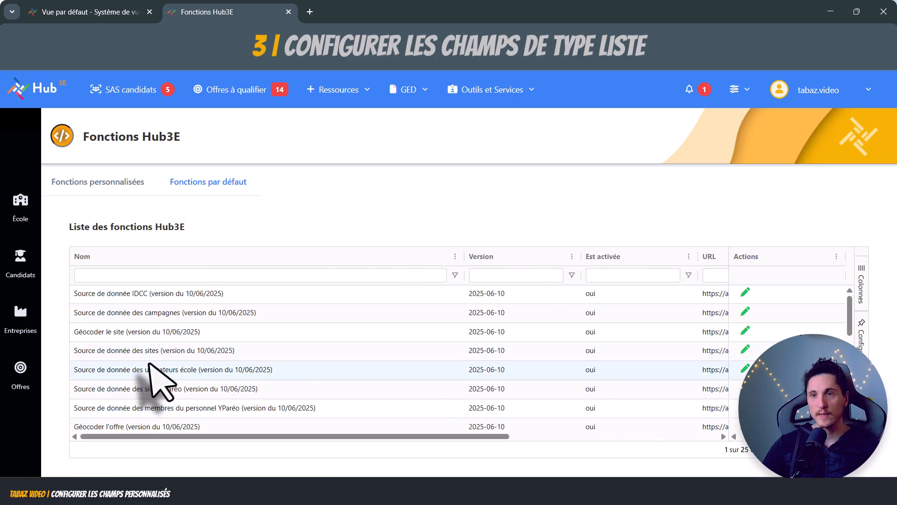
scroll(164, 398, down, 3)
scroll(176, 421, up, 3)
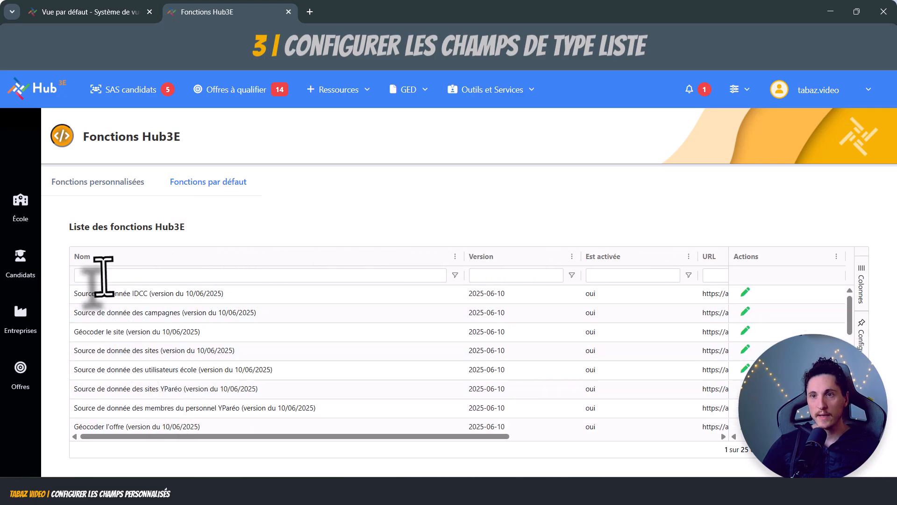
click(105, 276)
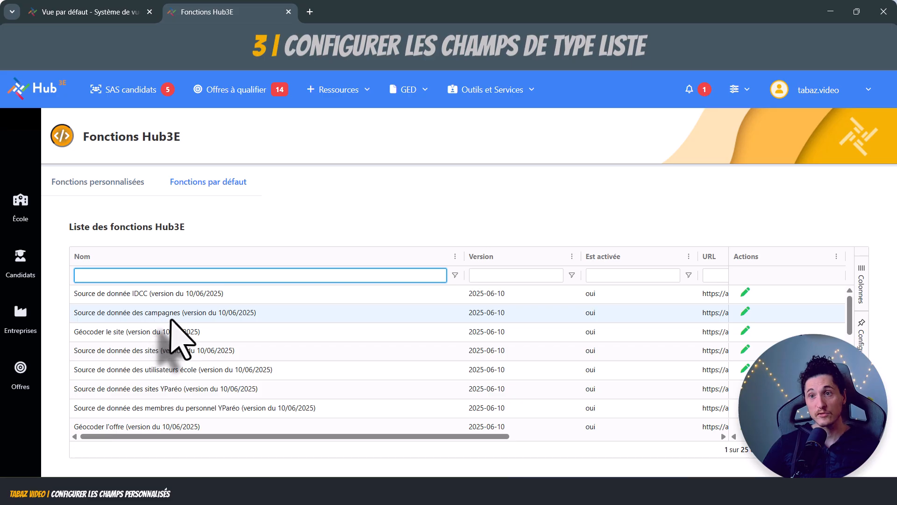
scroll(253, 334, down, 1)
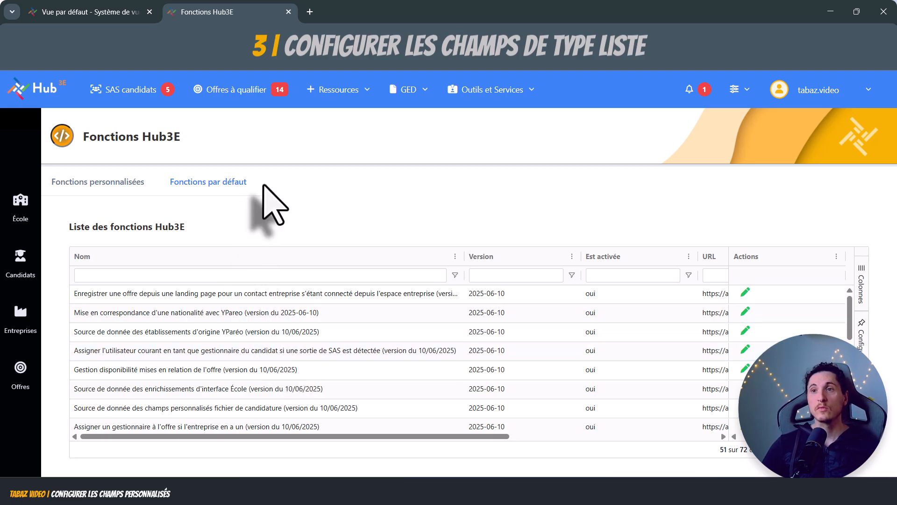
- Examine the custom and default functions offered as dynamic data source URL in the single-choice field's configuration
click(112, 18)
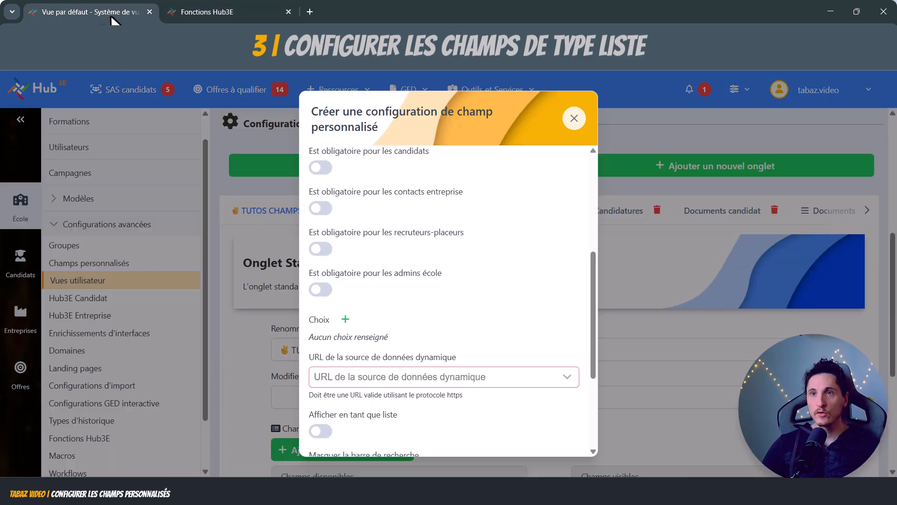
click(567, 379)
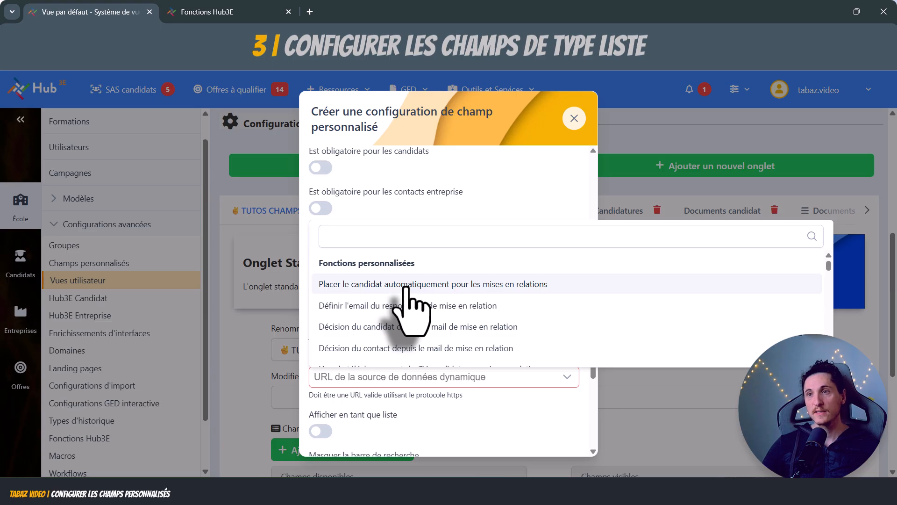
scroll(405, 288, down, 10)
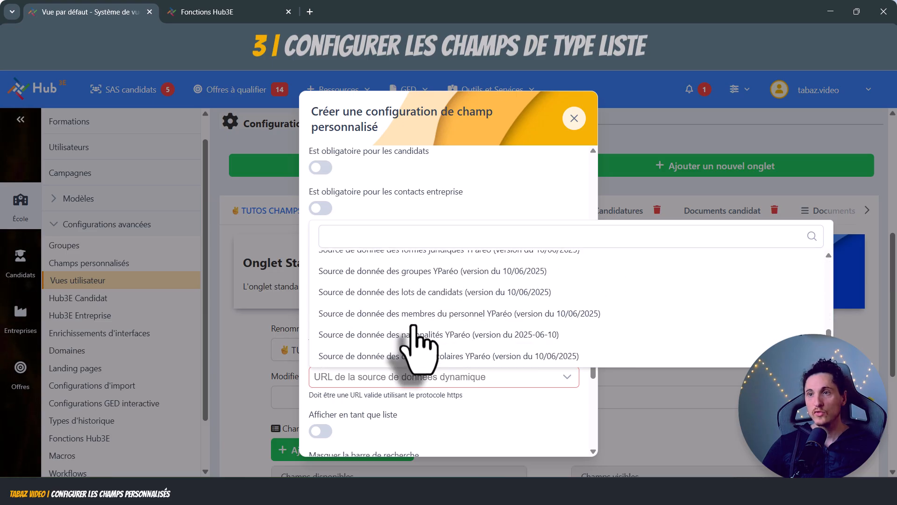
scroll(413, 327, down, 2)
scroll(413, 327, up, 8)
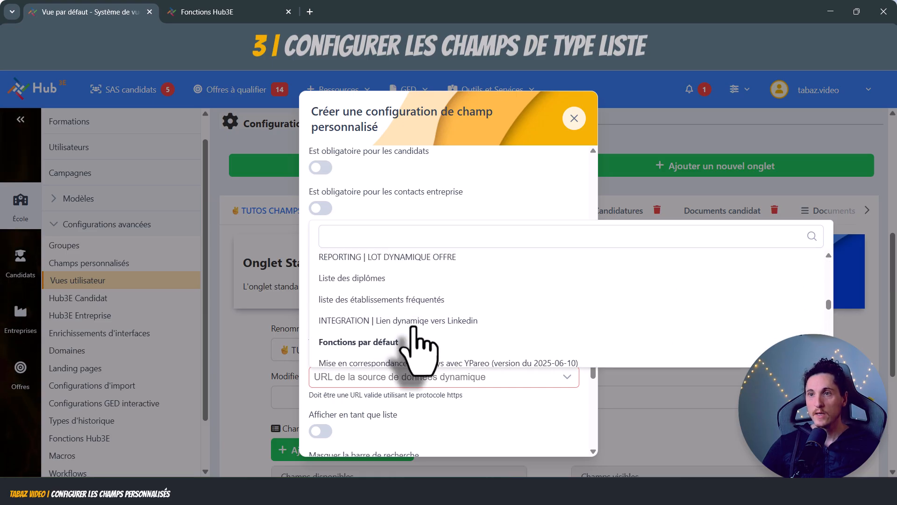
scroll(411, 336, down, 1)
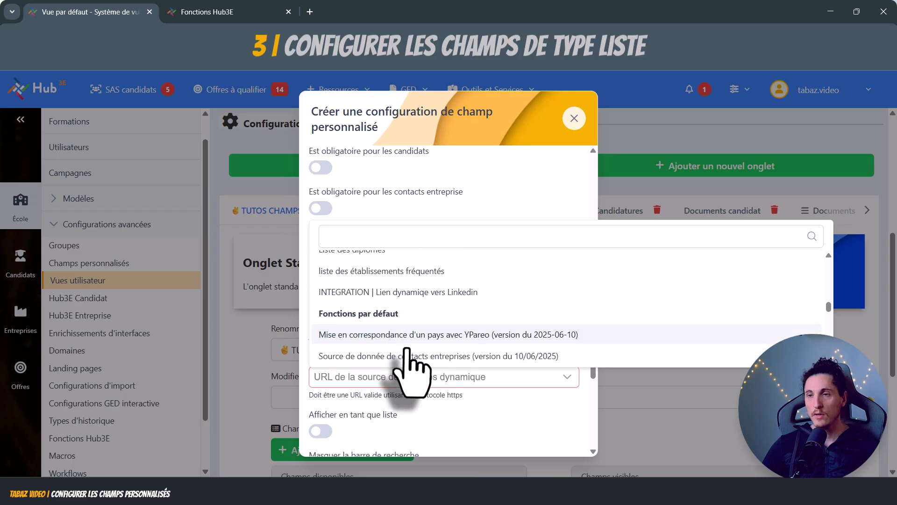
scroll(406, 349, down, 6)
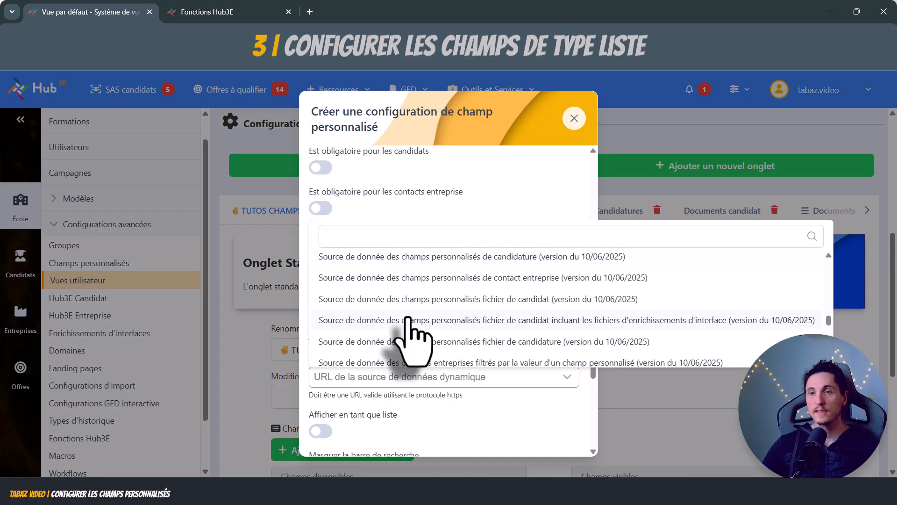
scroll(412, 344, down, 10)
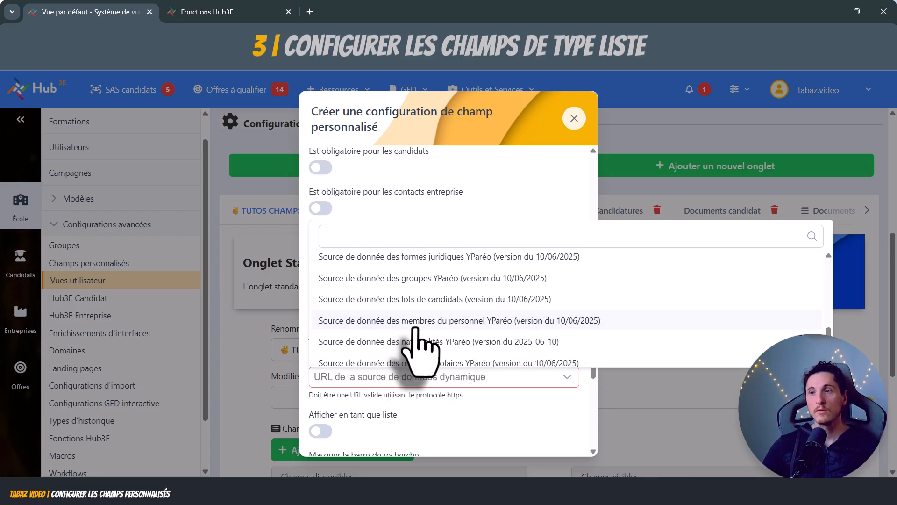
scroll(423, 326, down, 6)
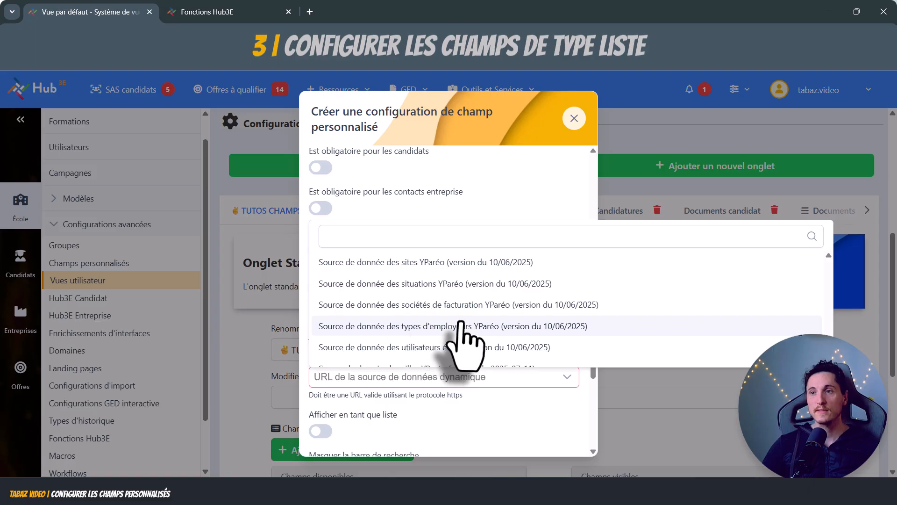
scroll(483, 335, down, 2)
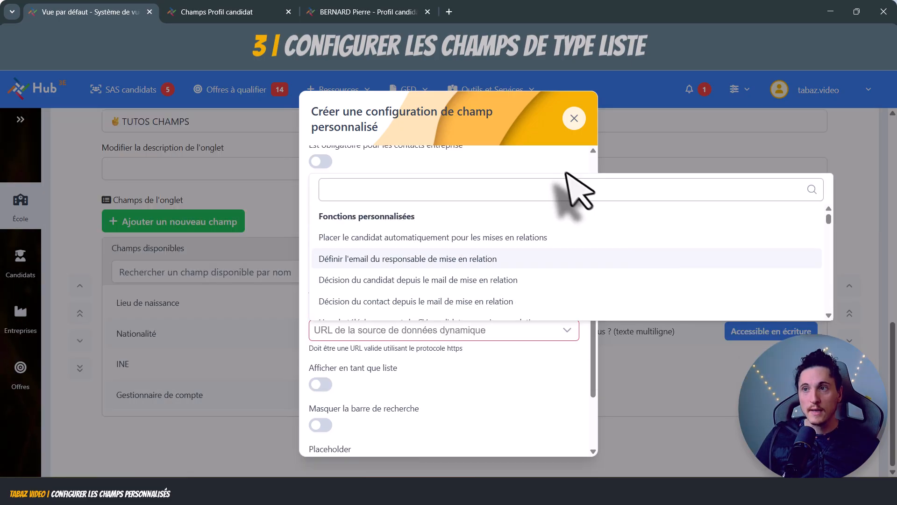
click(579, 188)
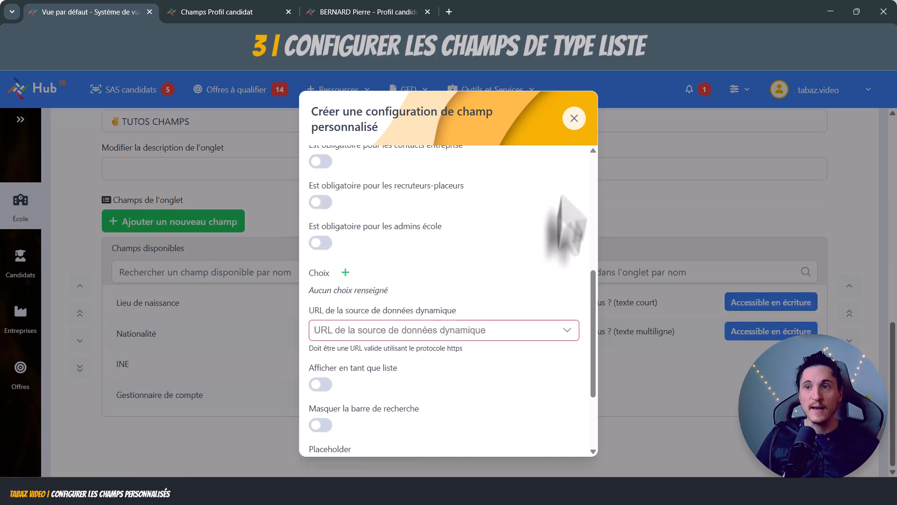
- Add three choices to the single-choice field: "Site web", "JPO" and "Salon de l'industrie"
click(345, 273)
click(345, 273)
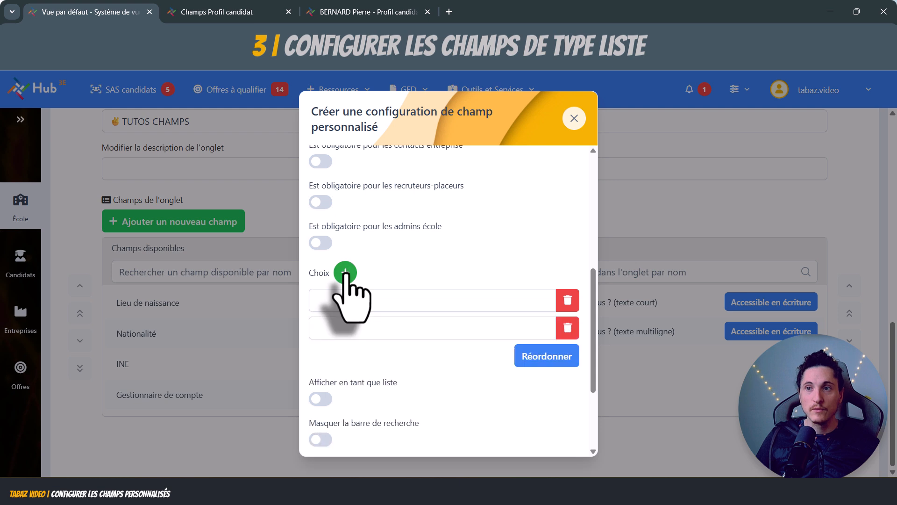
click(345, 273)
click(400, 308)
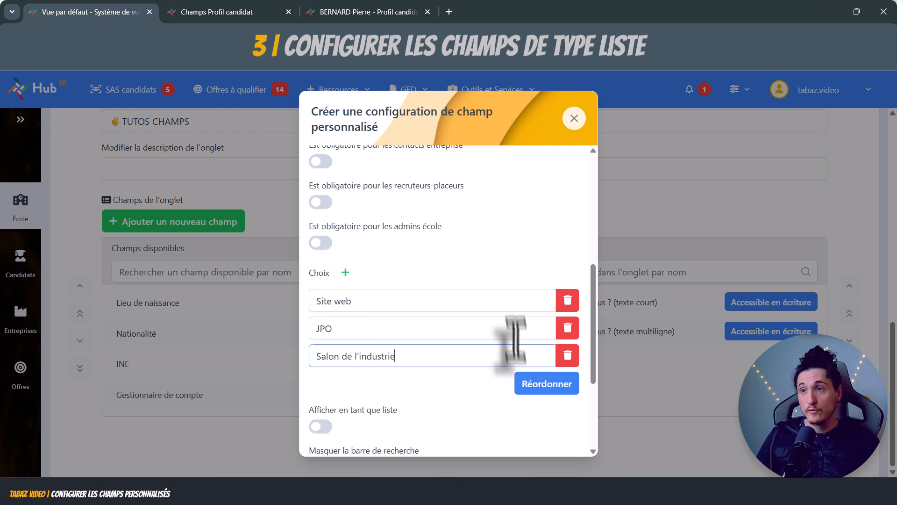
- Reorder the choices so that "Salon de l'industrie" comes before "JPO", and save the custom field
click(544, 387)
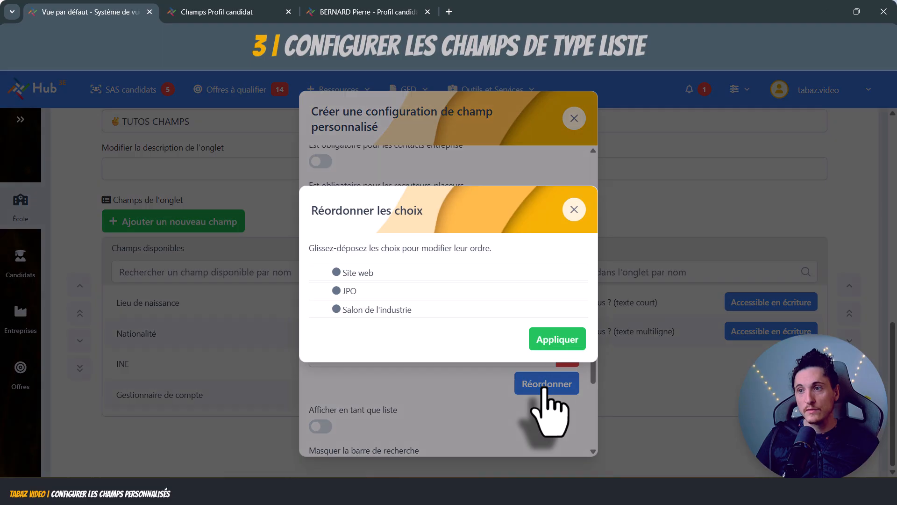
drag(364, 304, 355, 286)
click(535, 340)
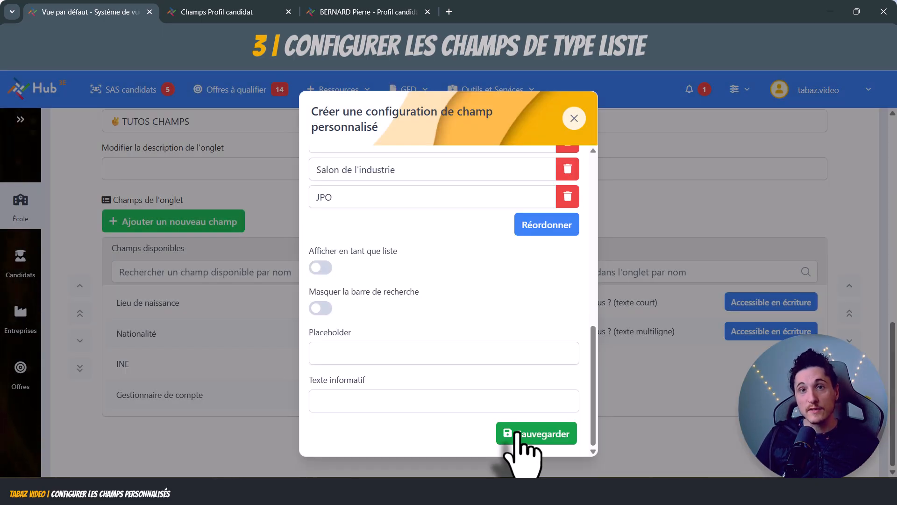
click(519, 436)
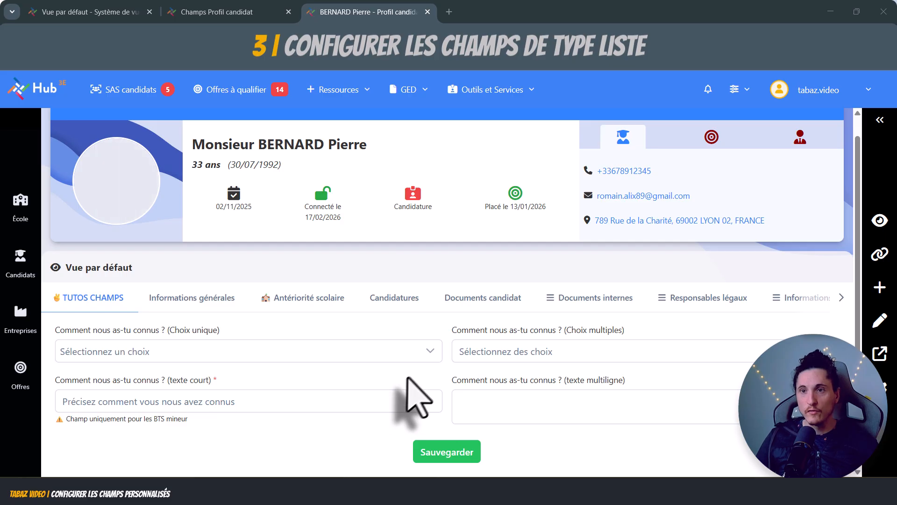
- Test the candidate profile lists: choose Salon de l'industrie in "Choix unique", and Site Web and Salon de l'industrie in "Choix multiples"
click(420, 352)
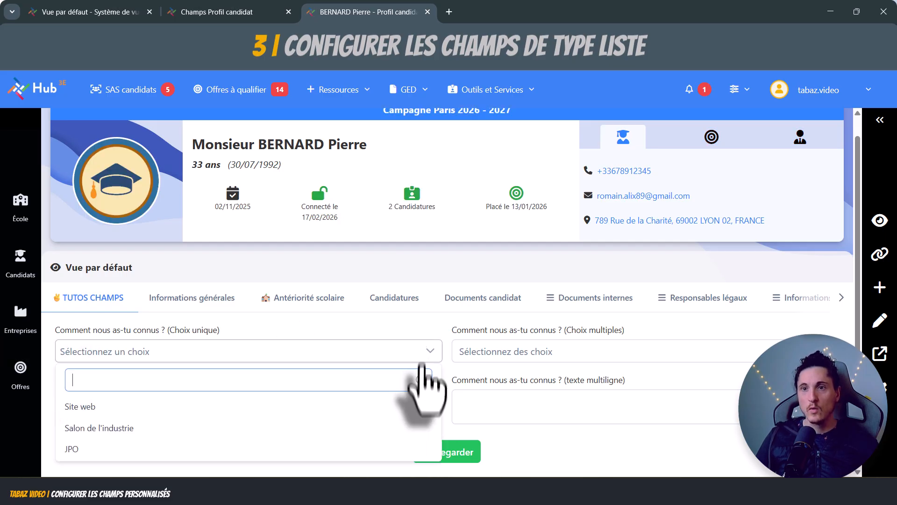
click(117, 428)
click(626, 352)
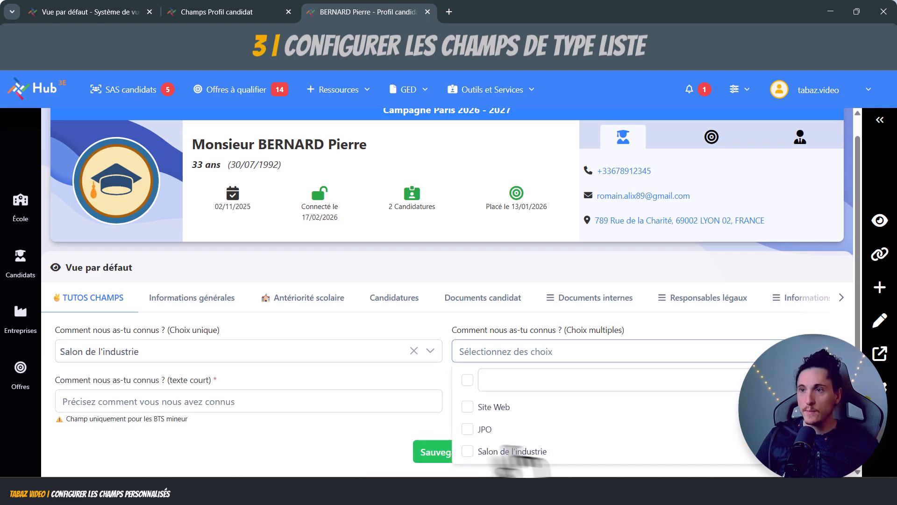
click(469, 407)
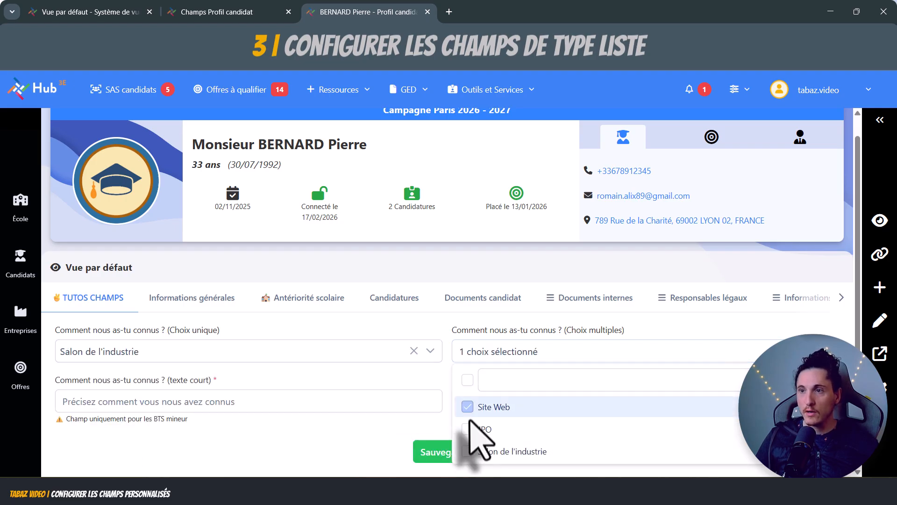
click(469, 451)
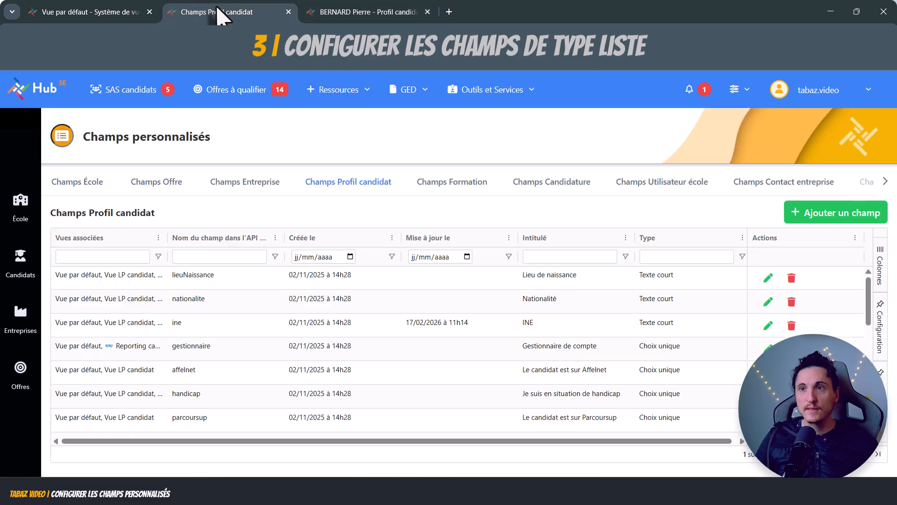
- In Champs Profil candidat, review the "Comment nous as-tu connus ? (Choix multiples)" configuration and enable "Afficher en tant que liste" and "Masquer la barre de recherche"
click(220, 14)
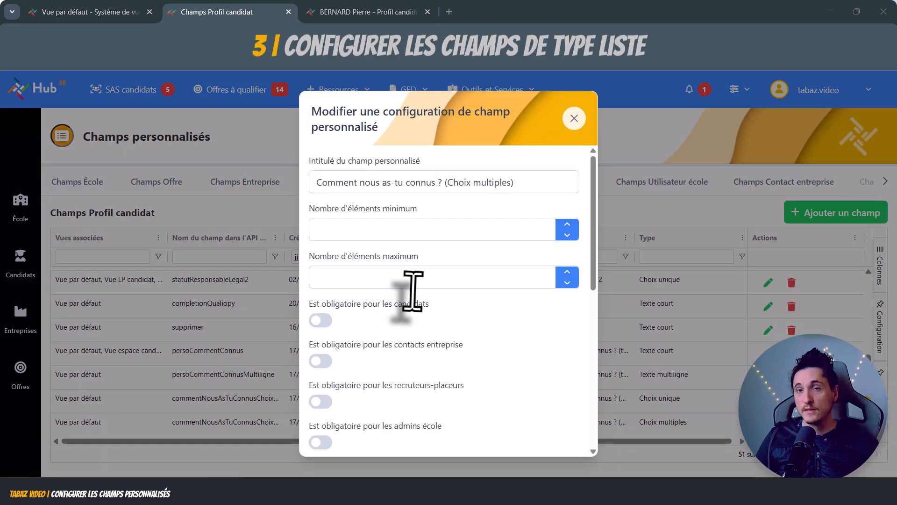
scroll(410, 281, down, 2)
scroll(402, 233, up, 2)
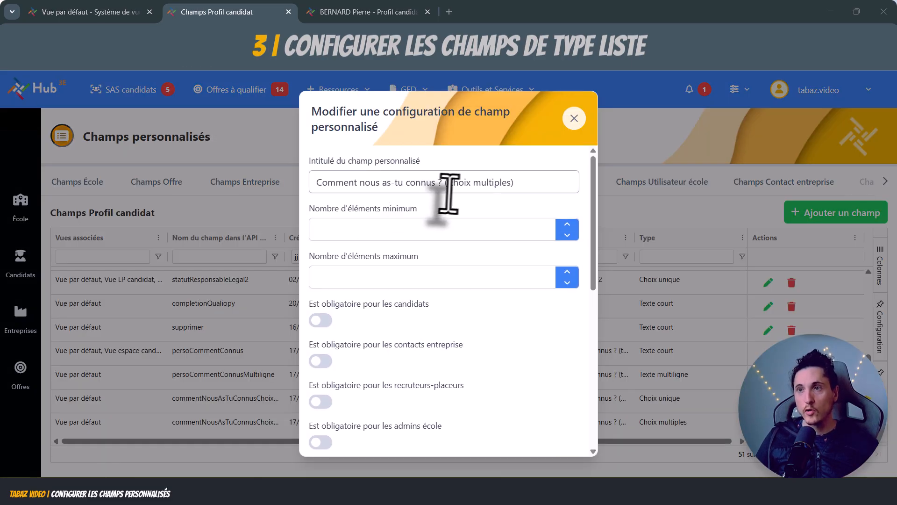
scroll(472, 318, down, 2)
scroll(460, 315, down, 2)
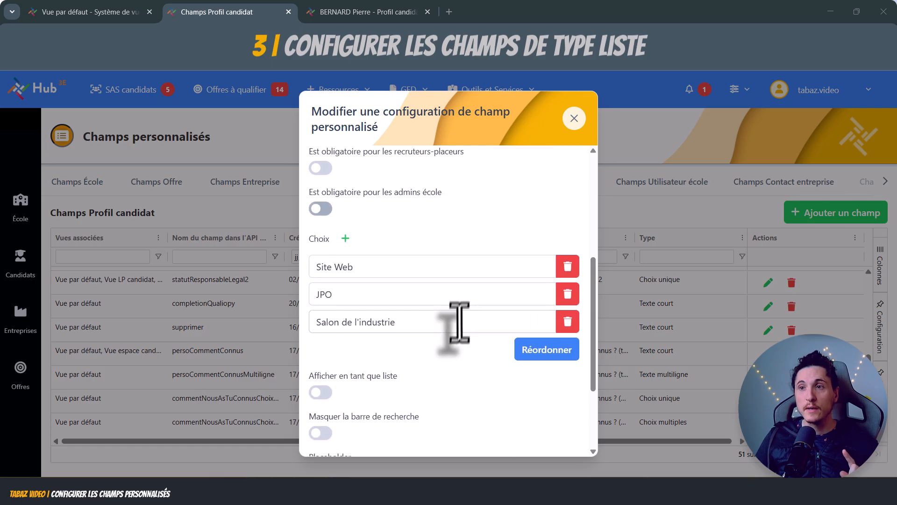
scroll(456, 325, up, 2)
scroll(449, 317, up, 3)
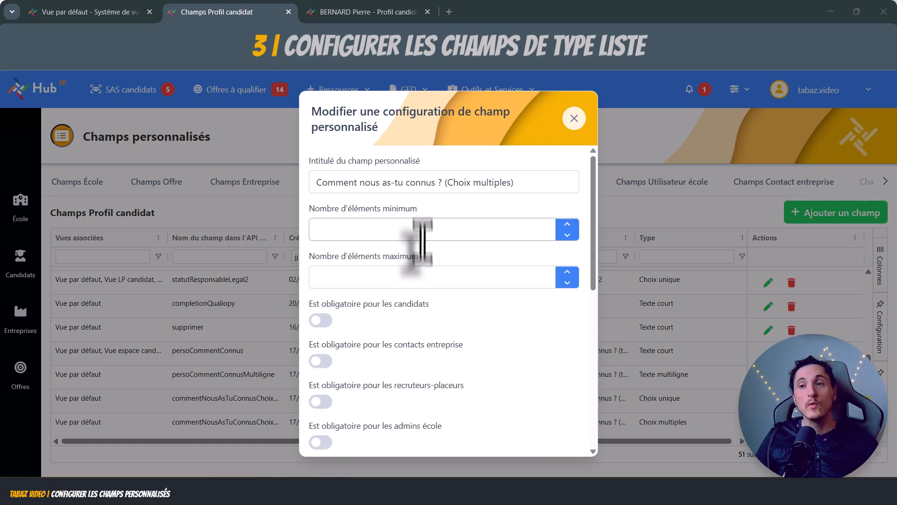
scroll(444, 304, down, 8)
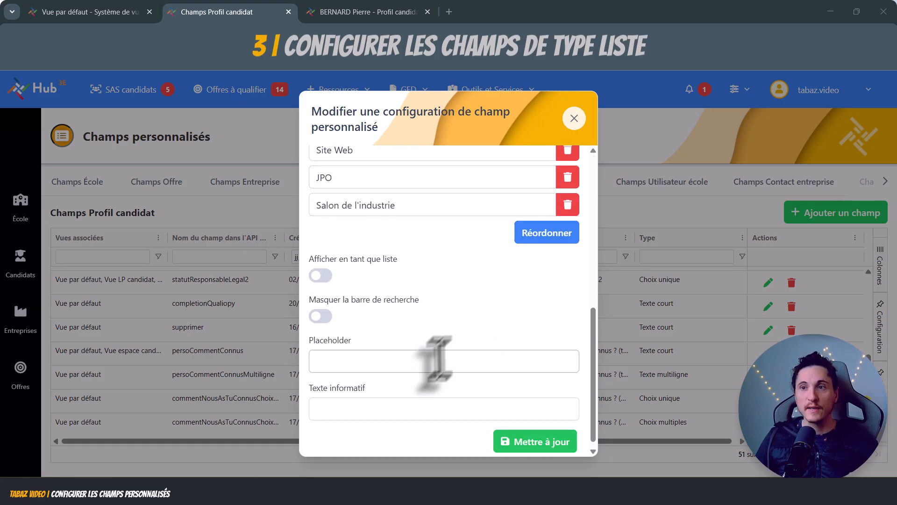
click(320, 275)
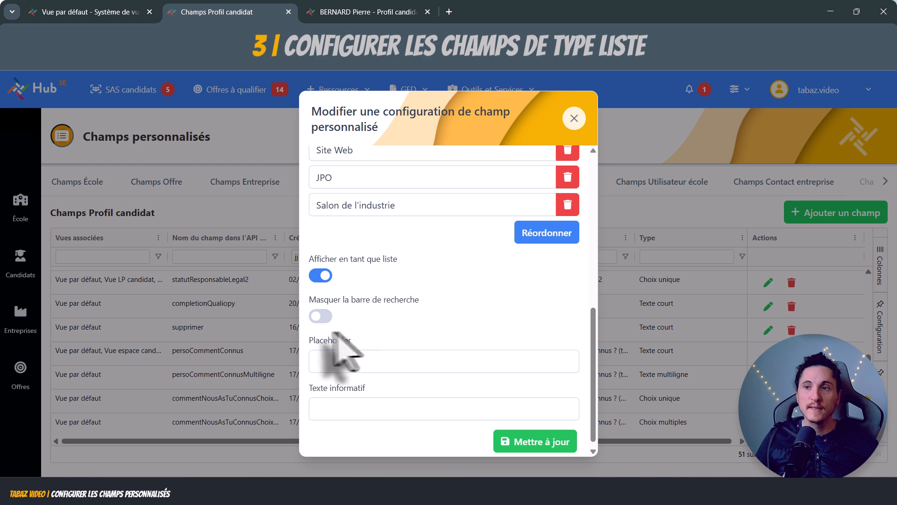
click(320, 316)
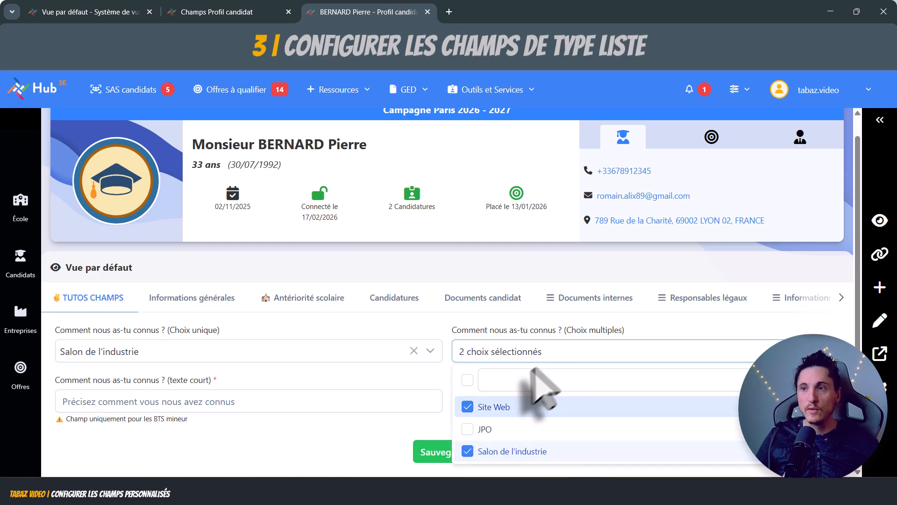
- Reopen the "Choix multiples" drop-down in the candidate profile and clear its Site Web choice
click(404, 432)
click(552, 351)
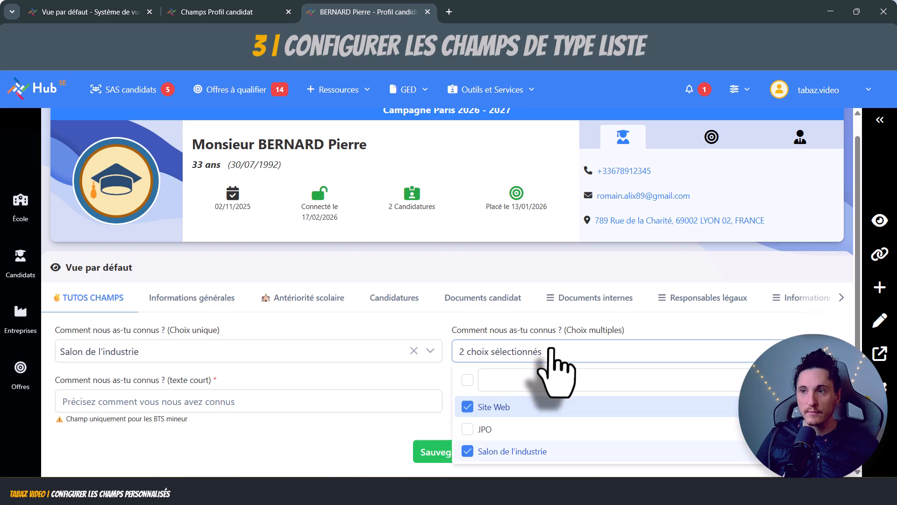
click(467, 406)
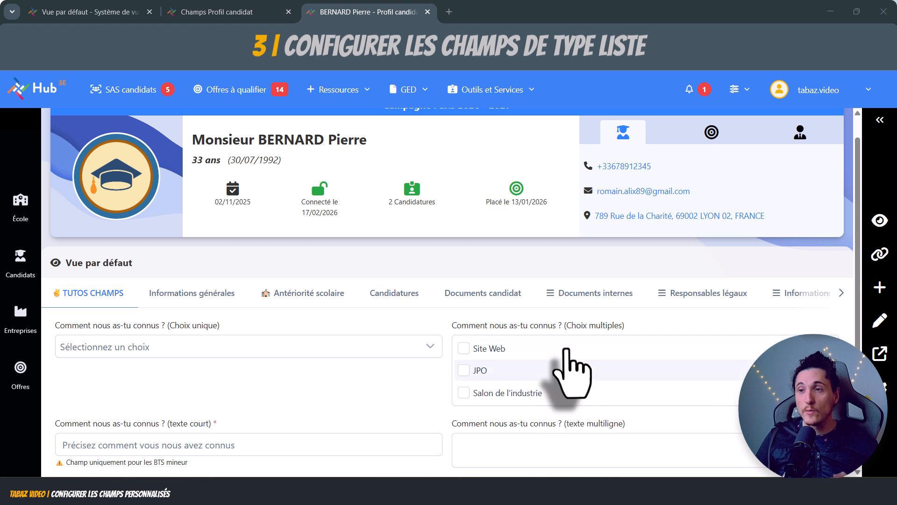
- Test the "Choix multiples" field displayed as a list in the candidate profile by ticking Site Web and JPO
scroll(593, 393, down, 1)
click(464, 305)
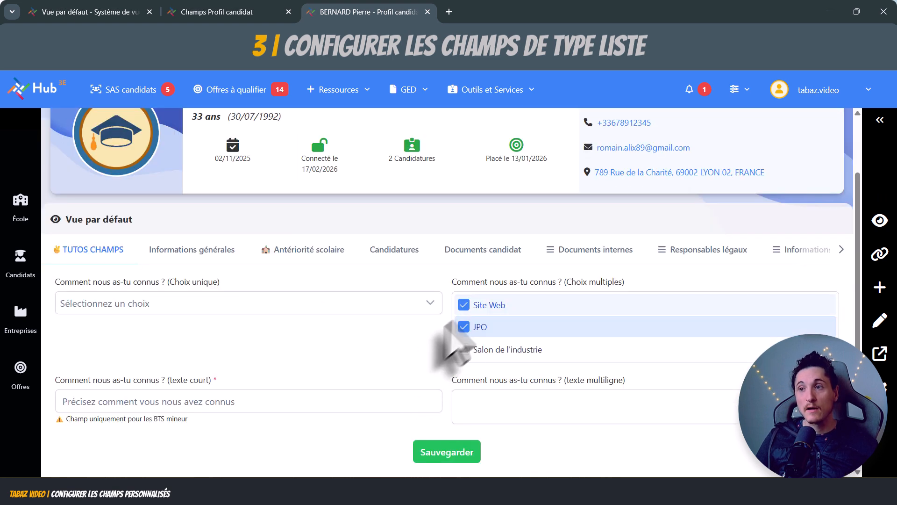
click(467, 327)
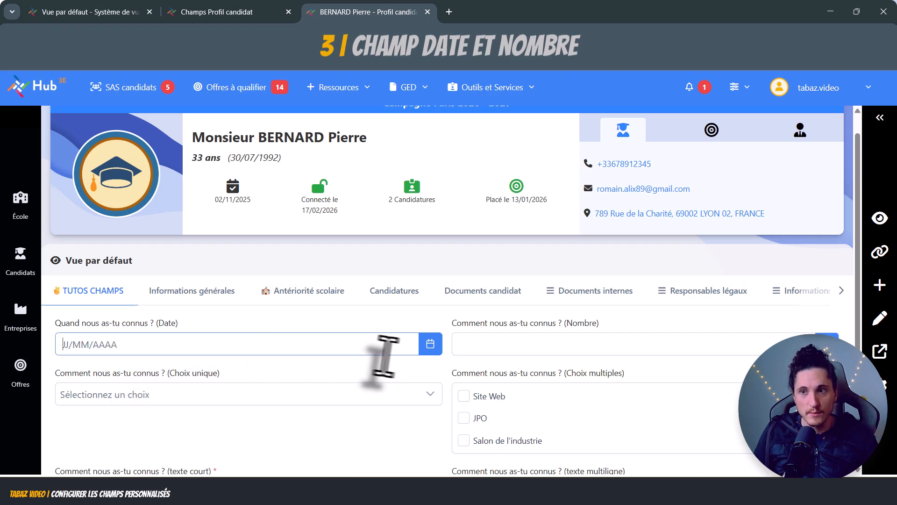
- Test the date and number fields in the candidate profile by entering 01/12/1989 as the date and 4215 as the number
click(431, 344)
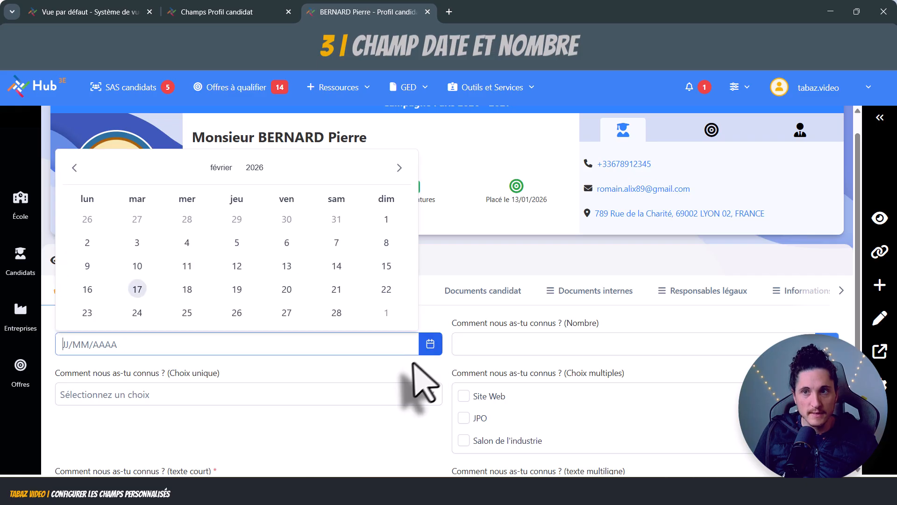
click(399, 167)
click(399, 167)
click(399, 168)
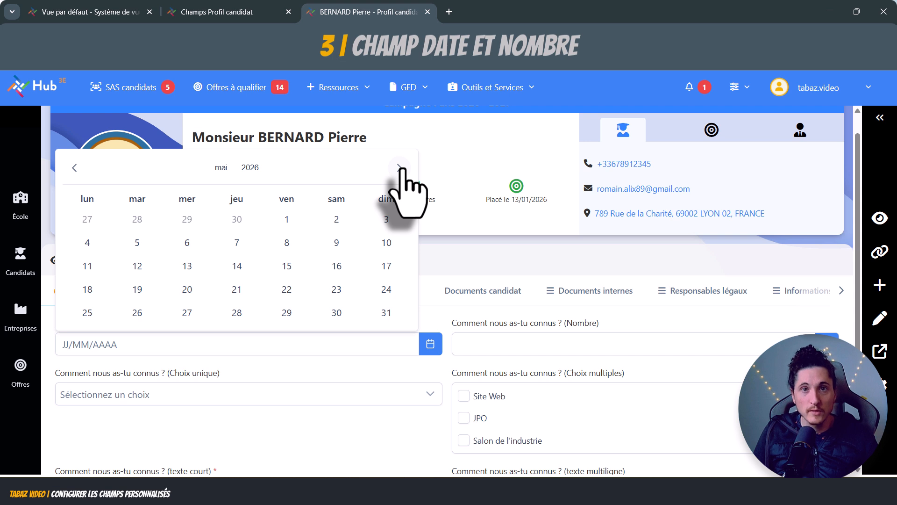
click(430, 344)
click(430, 344)
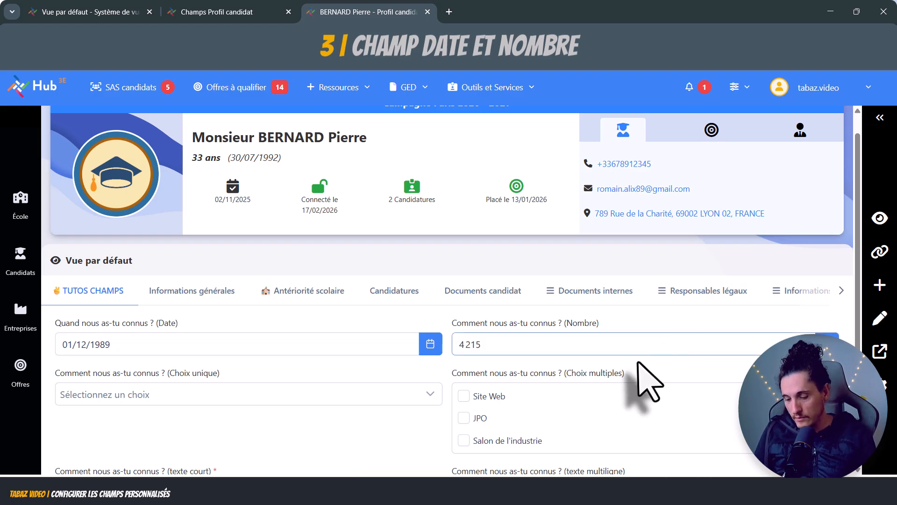
text(421 51)
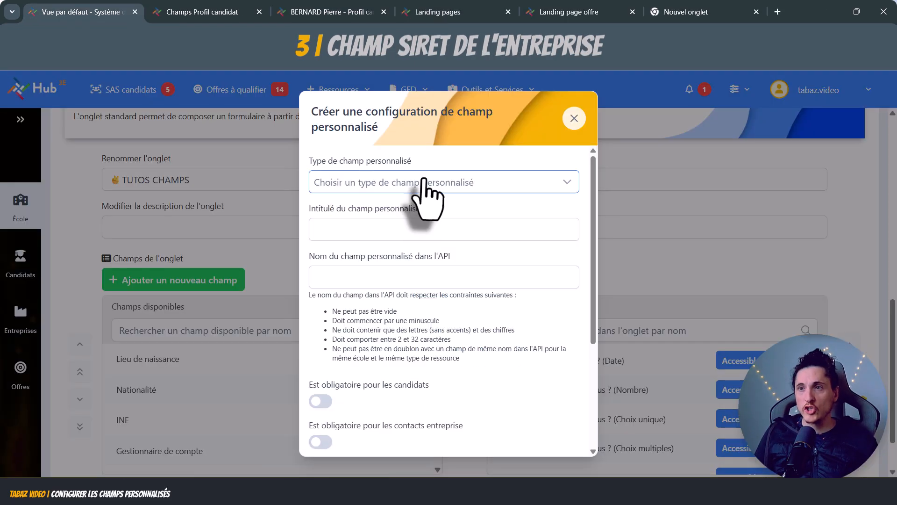
- Create a custom field of type Identifiant d'entreprise titled "Siret" for the TUTOS CHAMPS tab, leaving it optional for everyone
click(423, 182)
scroll(398, 299, down, 1)
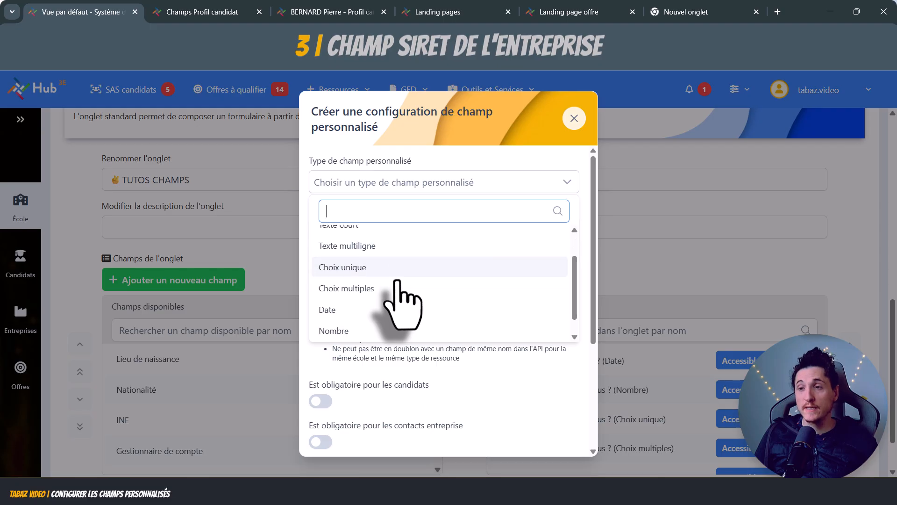
scroll(395, 300, down, 2)
click(379, 310)
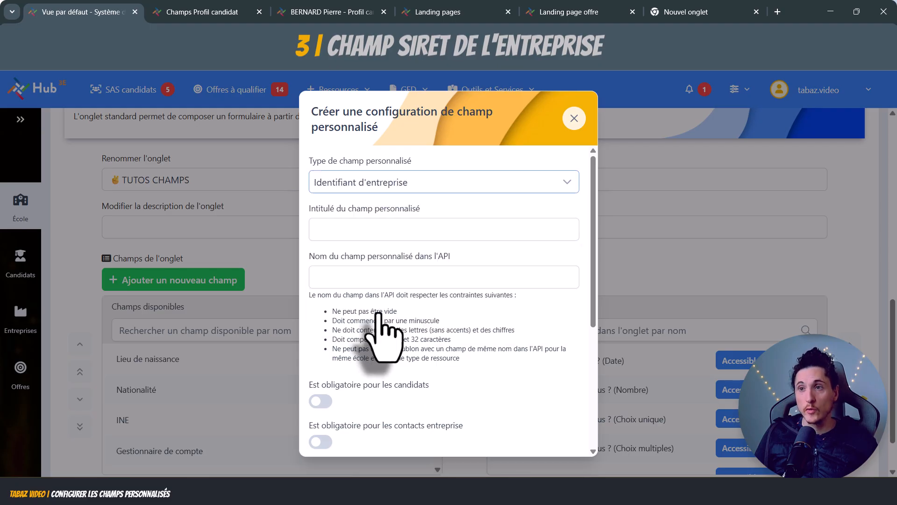
click(397, 229)
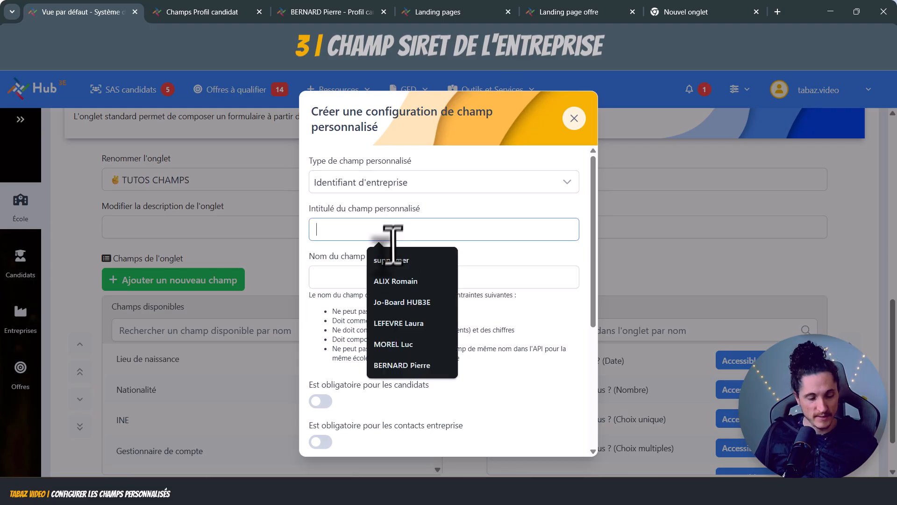
text(Siret)
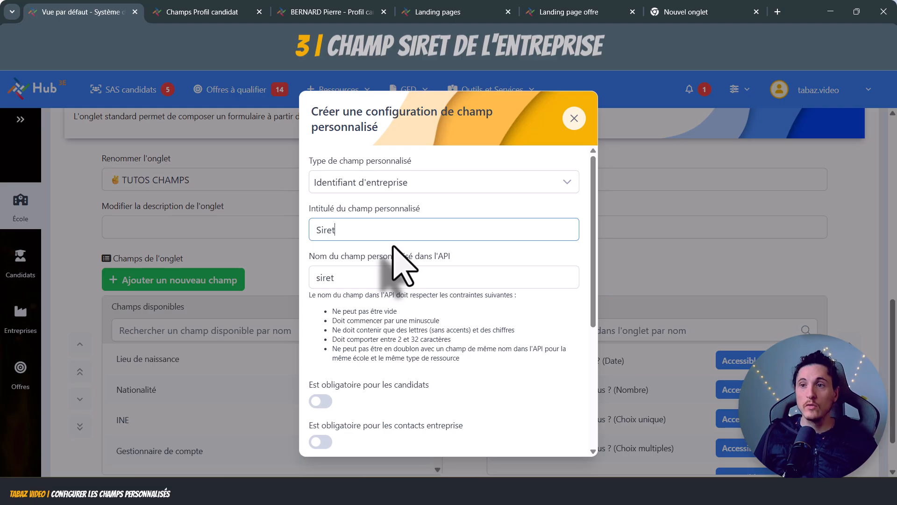
scroll(391, 299, down, 5)
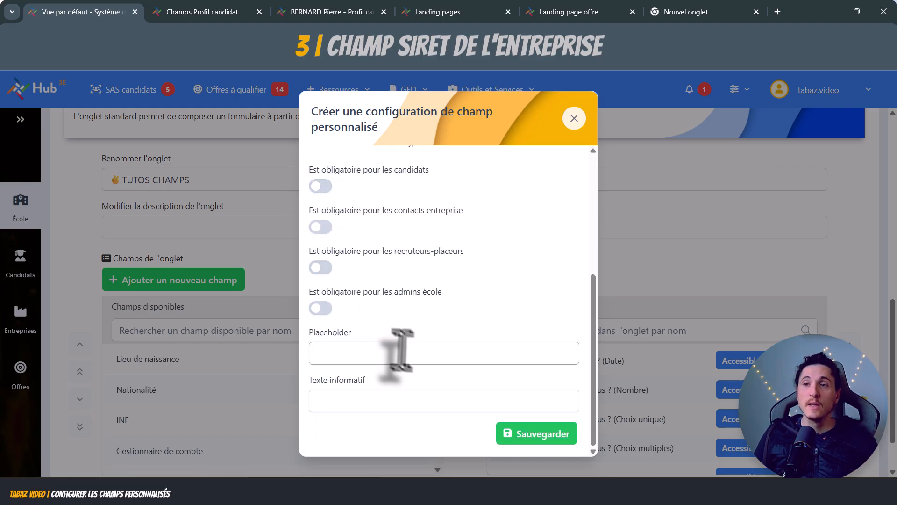
click(538, 435)
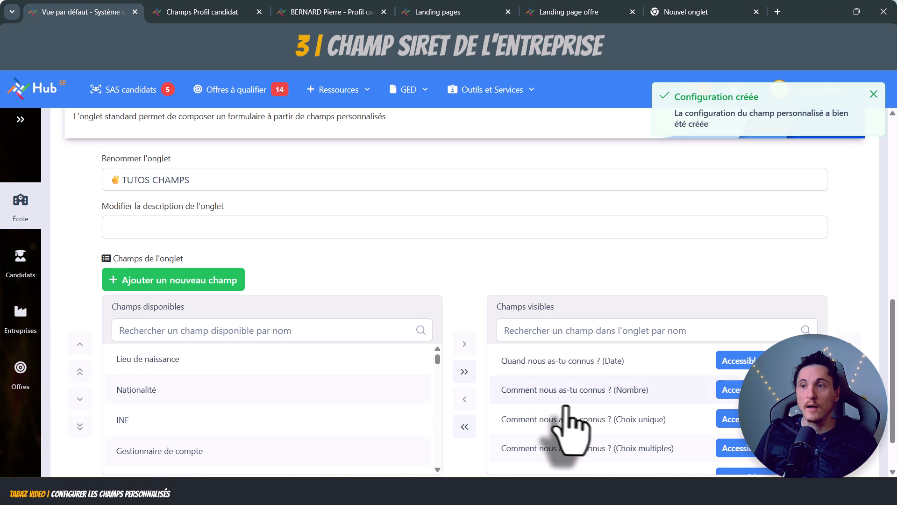
scroll(565, 421, down, 2)
scroll(262, 448, down, 15)
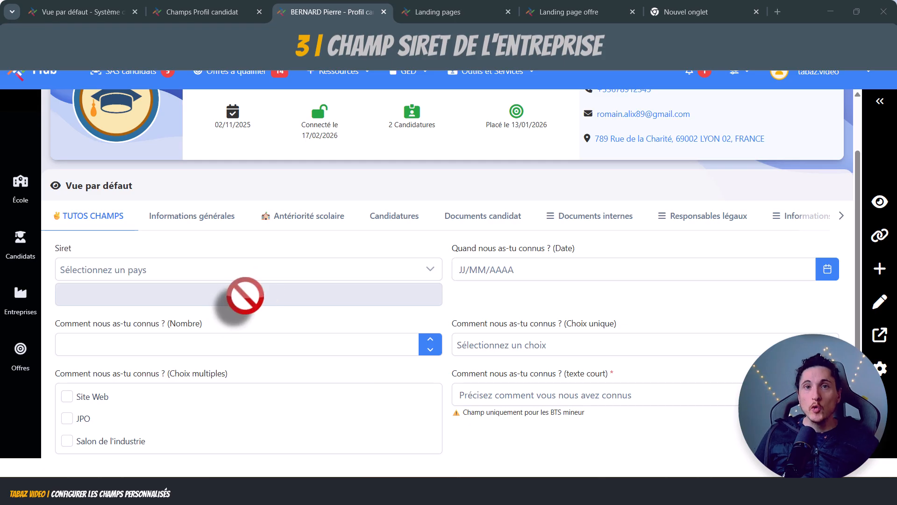
- Test the Siret field in the candidate profile by choosing France as its country
click(437, 272)
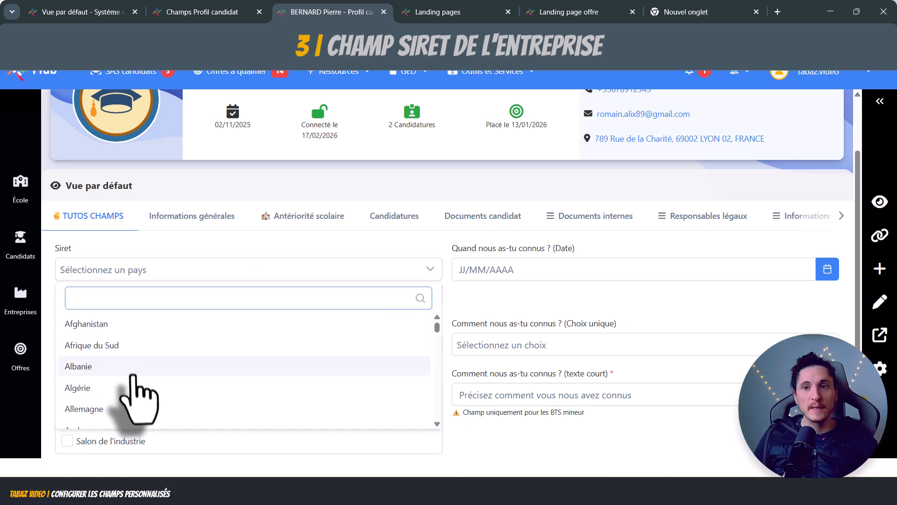
scroll(133, 378, down, 5)
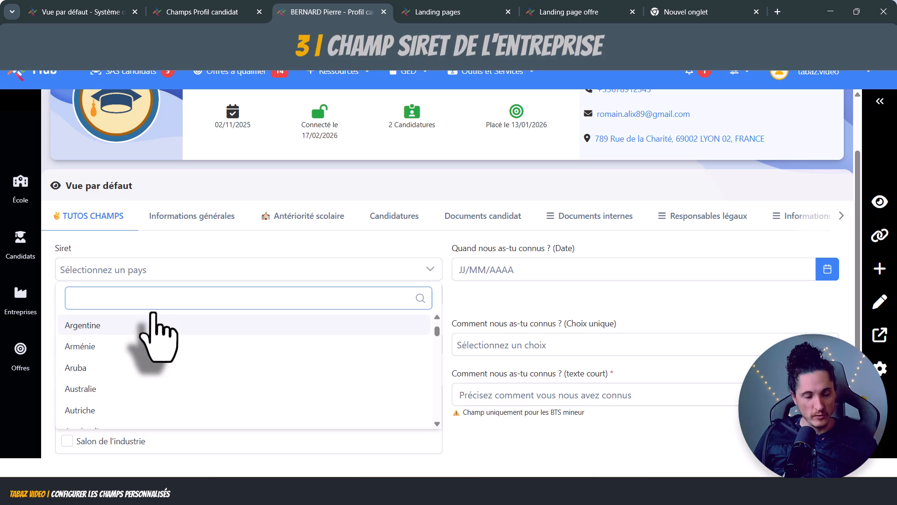
text(fra)
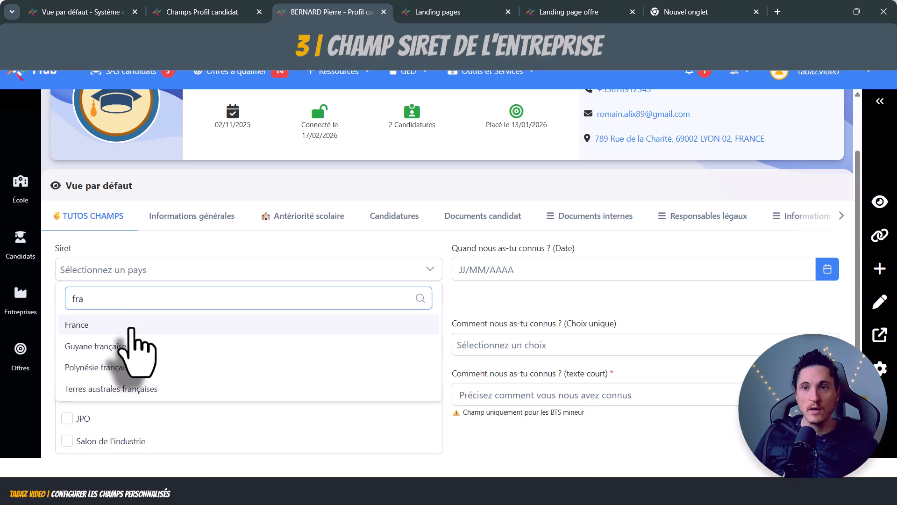
click(132, 329)
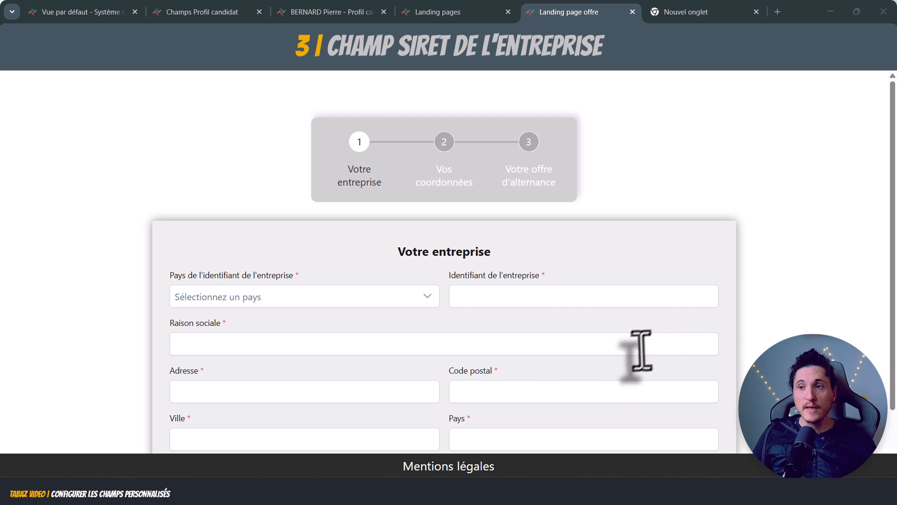
- In the Landing page offre form, choose France as "Pays de l'identifiant de l'entreprise"
click(464, 295)
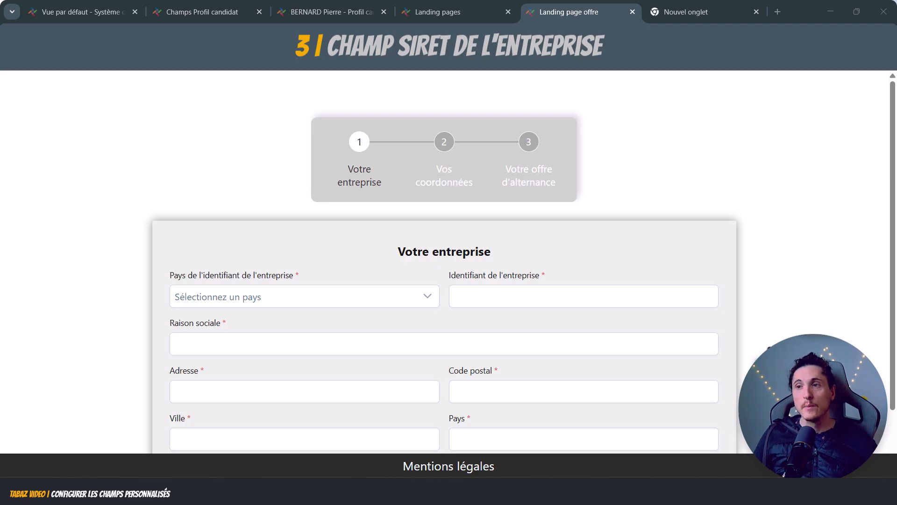
scroll(762, 347, down, 2)
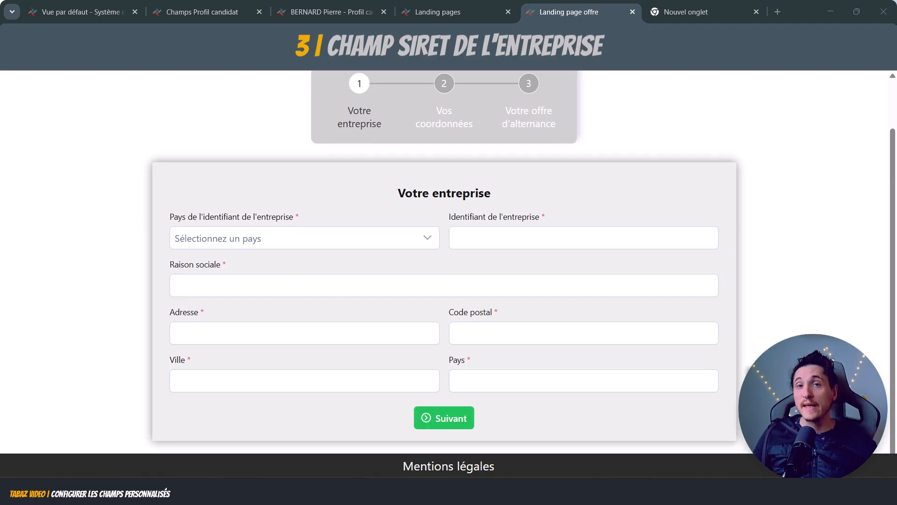
click(429, 239)
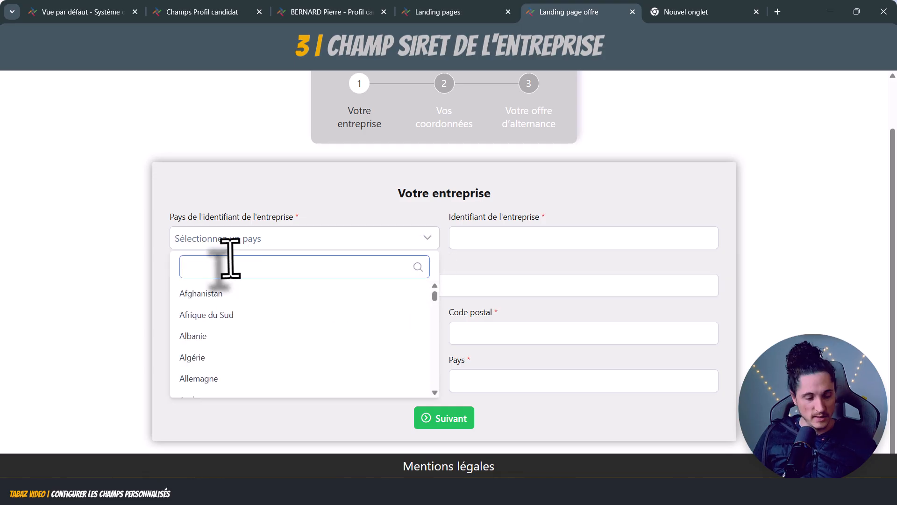
text(fr)
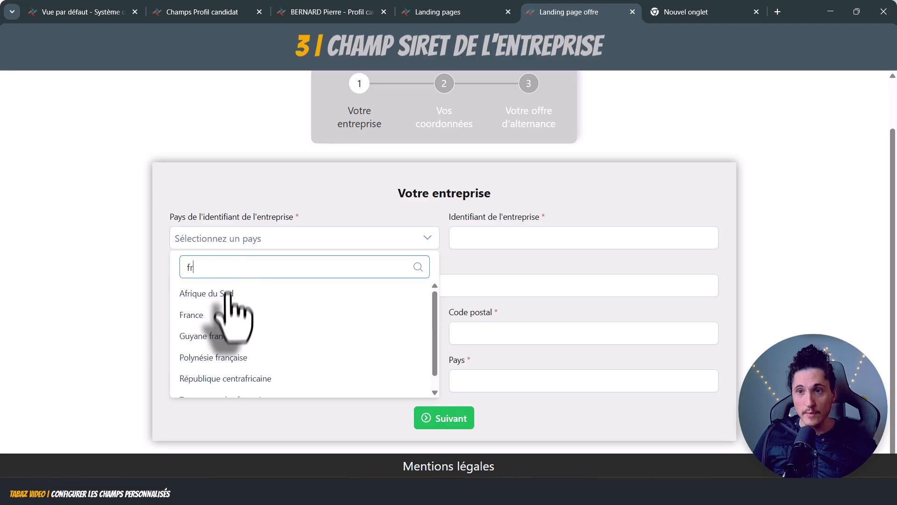
click(219, 314)
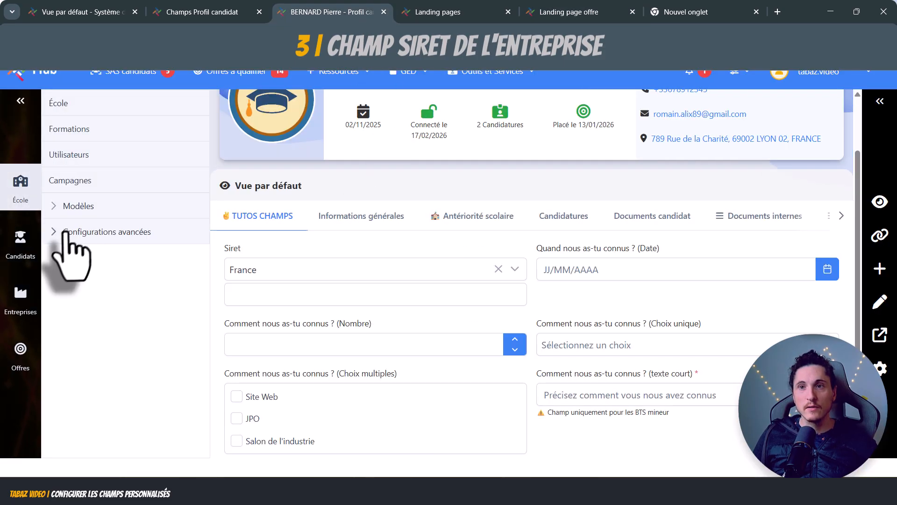
- Go from the candidate profile to the school's Autres configurations page, discarding the unsaved profile changes
click(65, 232)
scroll(117, 280, down, 2)
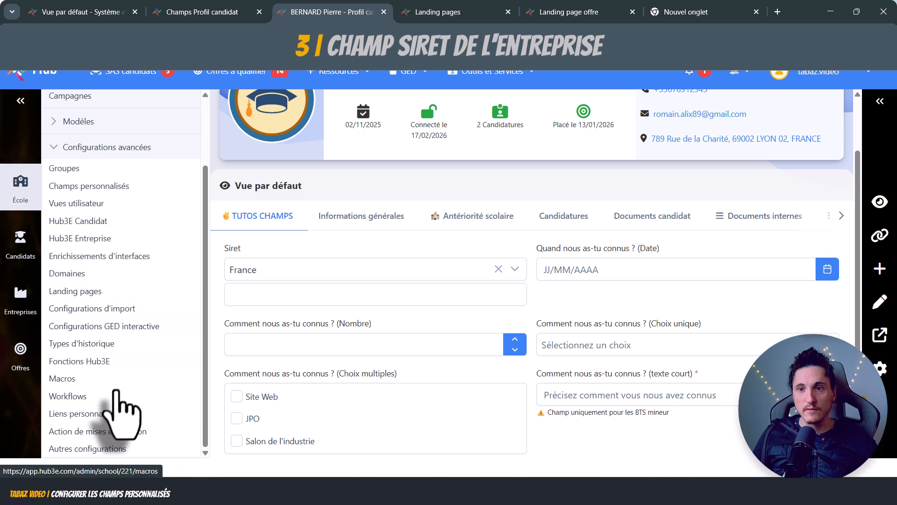
click(89, 449)
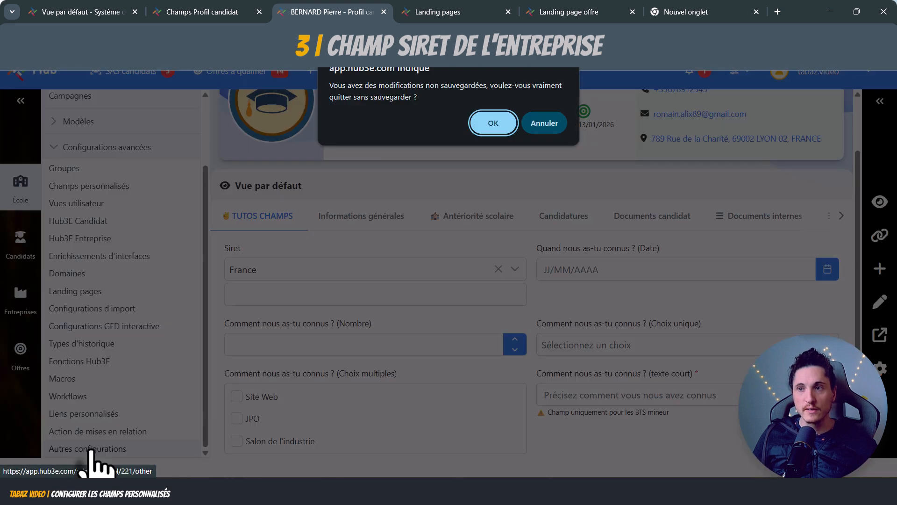
key(Return)
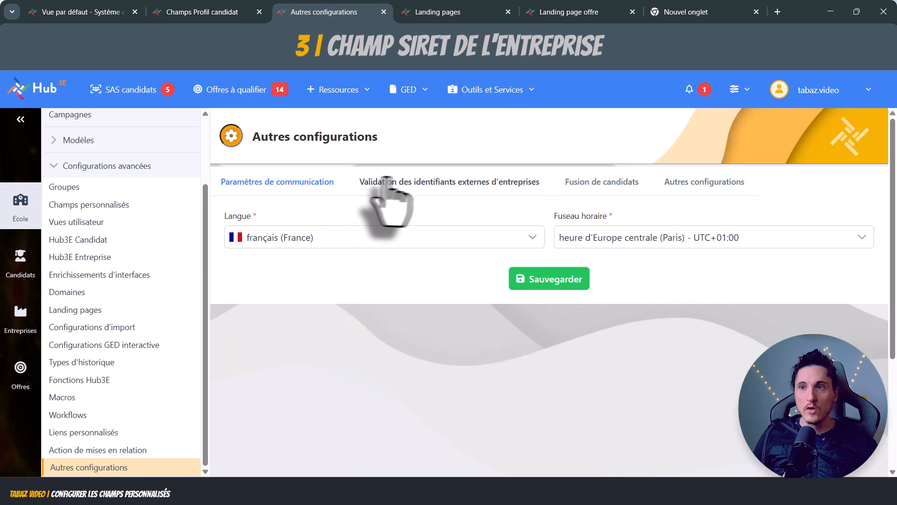
- Examine the Suisse and France constraints under "Validation des identifiants externes d'entreprises", including the regular expressions and the company identifier label
click(466, 184)
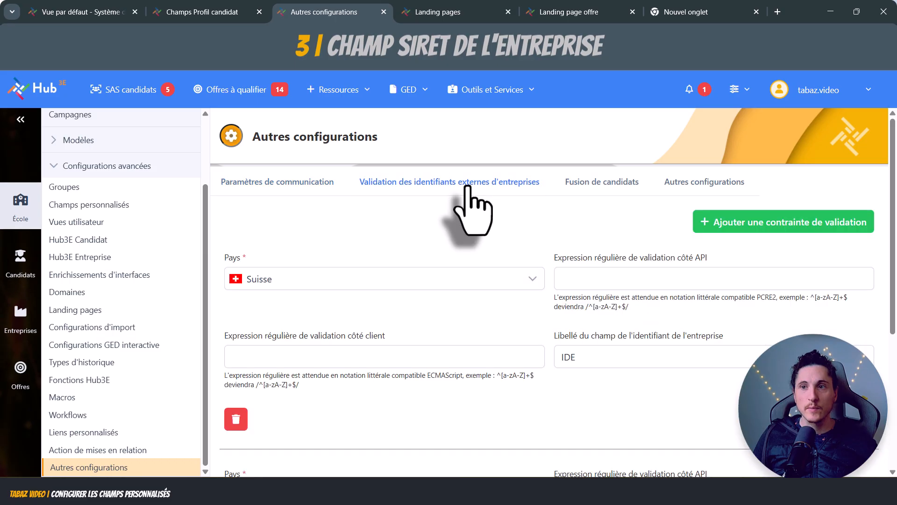
scroll(433, 255, down, 1)
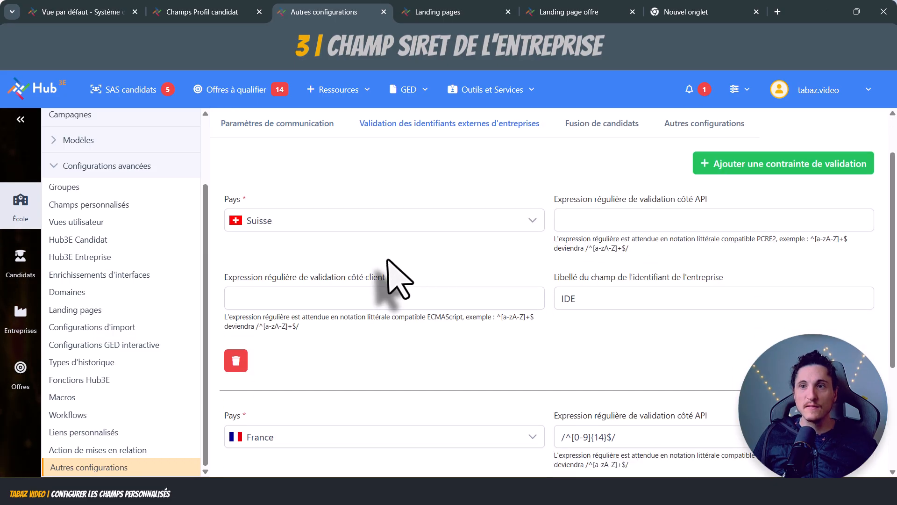
scroll(374, 281, up, 1)
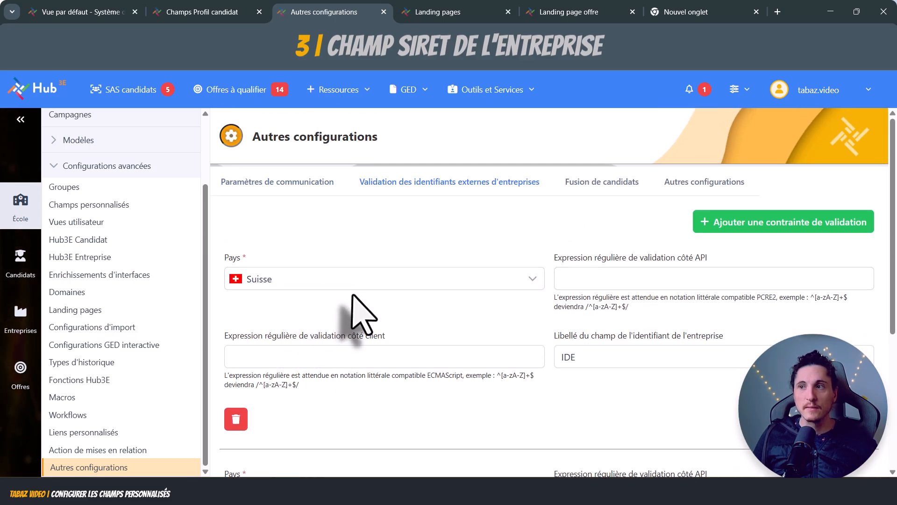
scroll(360, 315, down, 4)
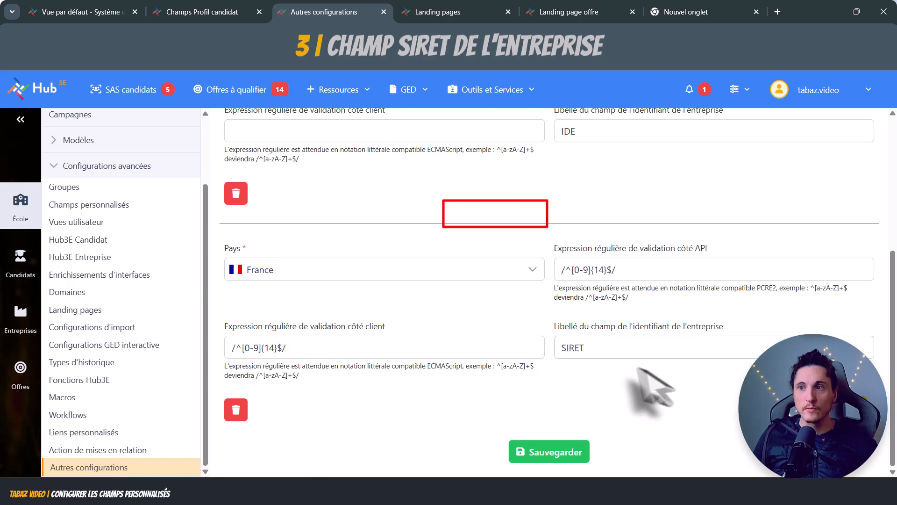
double_click(606, 350)
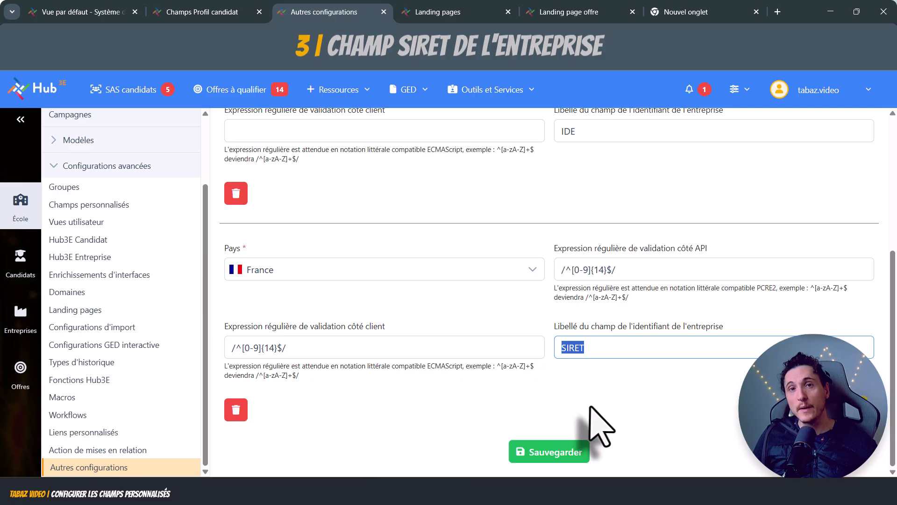
click(610, 392)
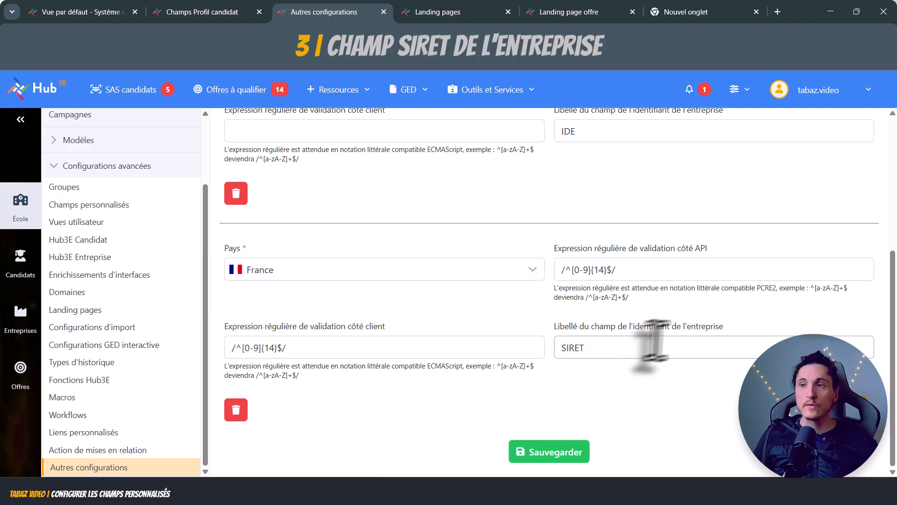
drag(730, 324, 519, 321)
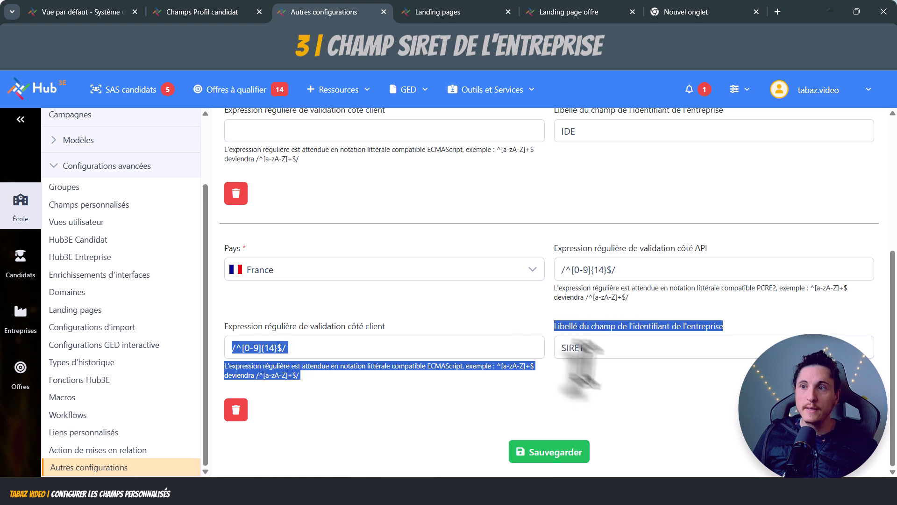
click(607, 377)
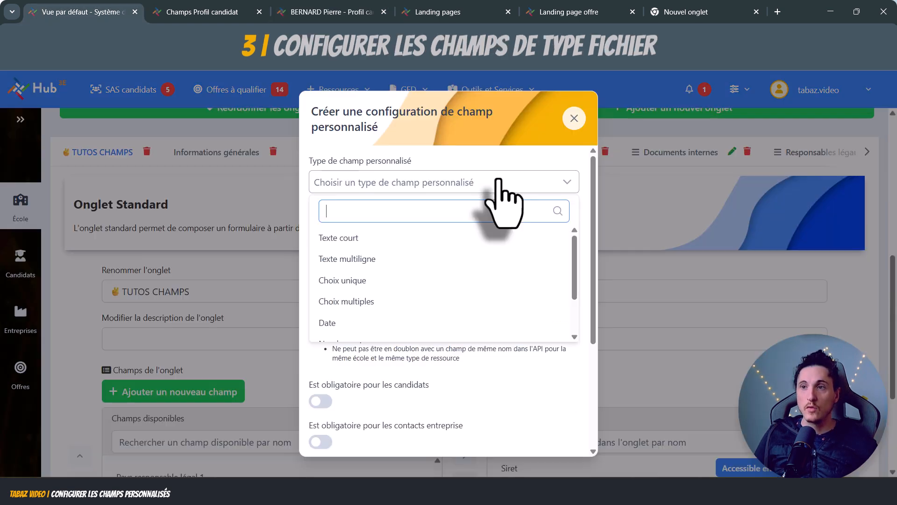
- Set up a new custom field of type Fichier titled "Bulletins de notes (fichier)" with the API name persoBulletinsDeNotesFichier
scroll(423, 309, down, 2)
scroll(418, 299, down, 1)
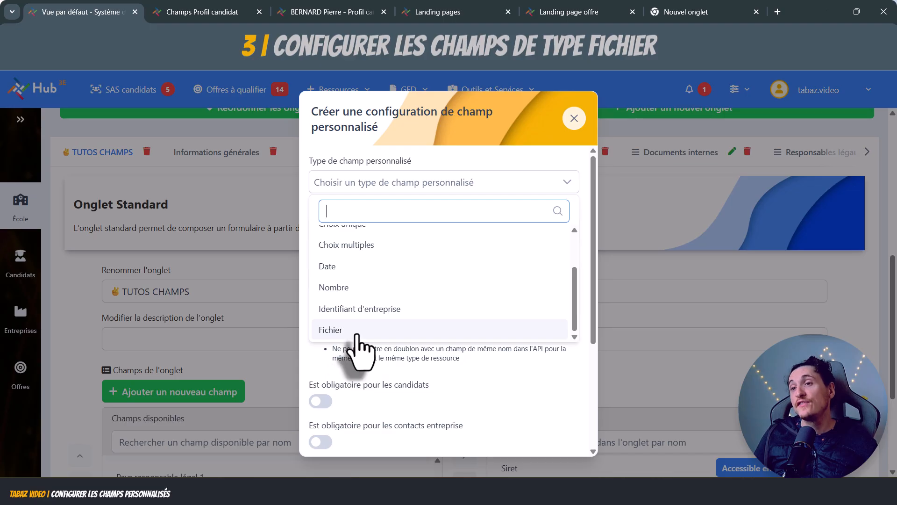
click(411, 329)
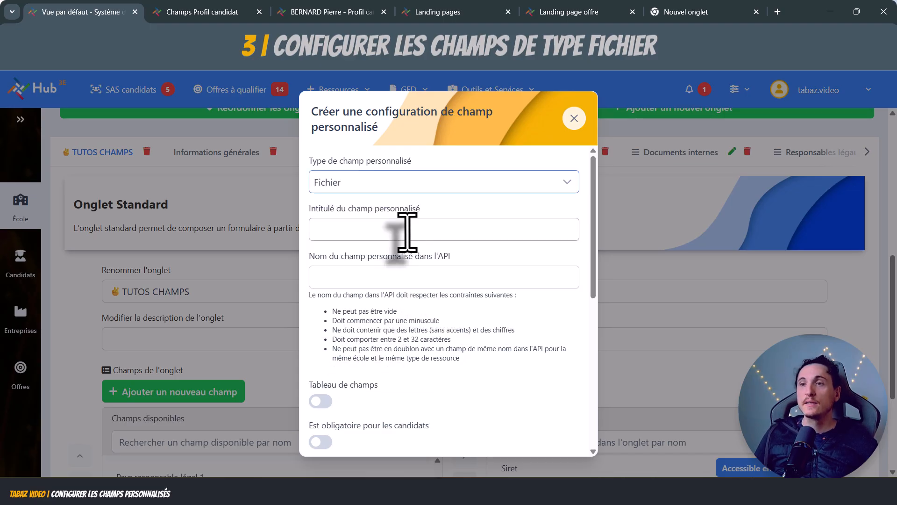
click(381, 229)
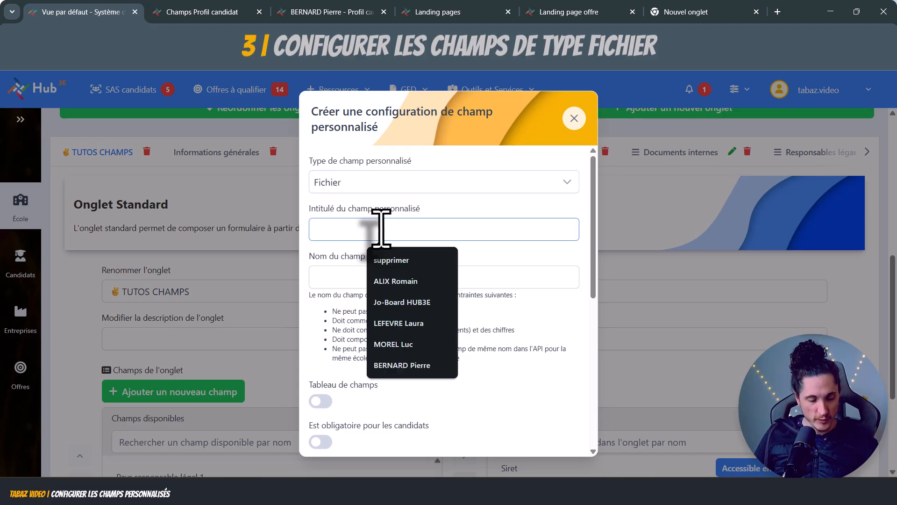
text(Bulletins de notes (fichier))
scroll(481, 336, down, 1)
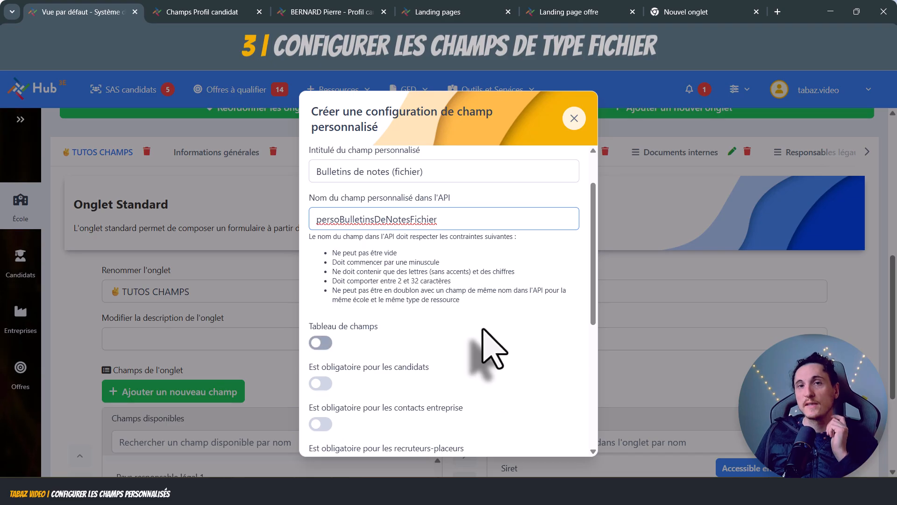
- Review the selectable file types for the new Fichier field and allow PDF (.pdf)
scroll(463, 350, down, 5)
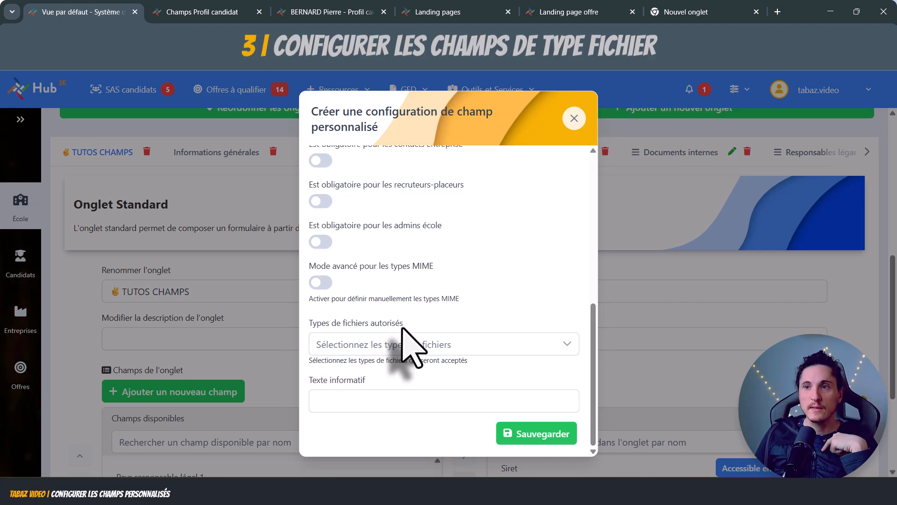
click(407, 344)
scroll(417, 322, down, 1)
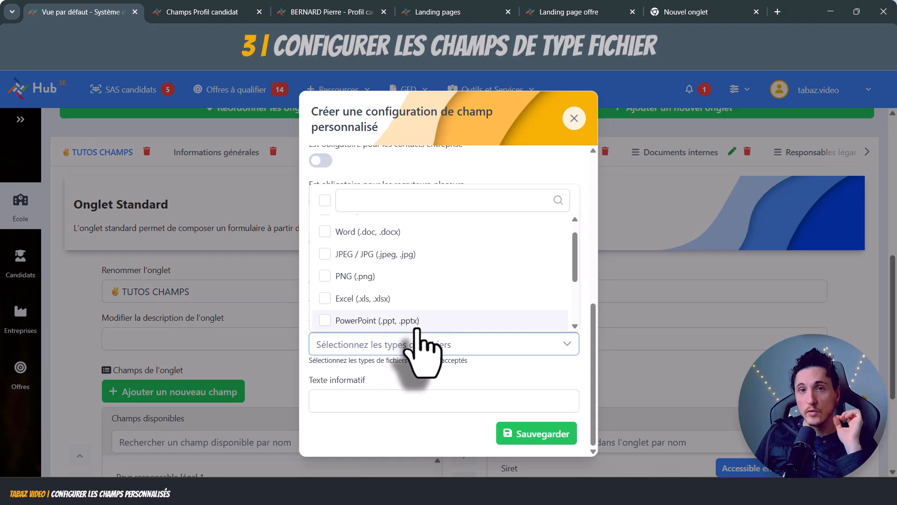
scroll(413, 309, up, 1)
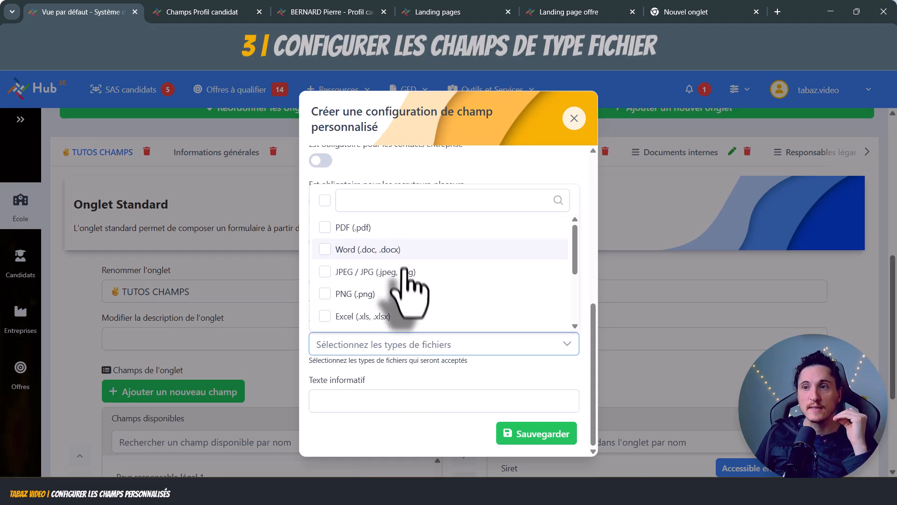
scroll(388, 313, down, 5)
scroll(384, 318, up, 5)
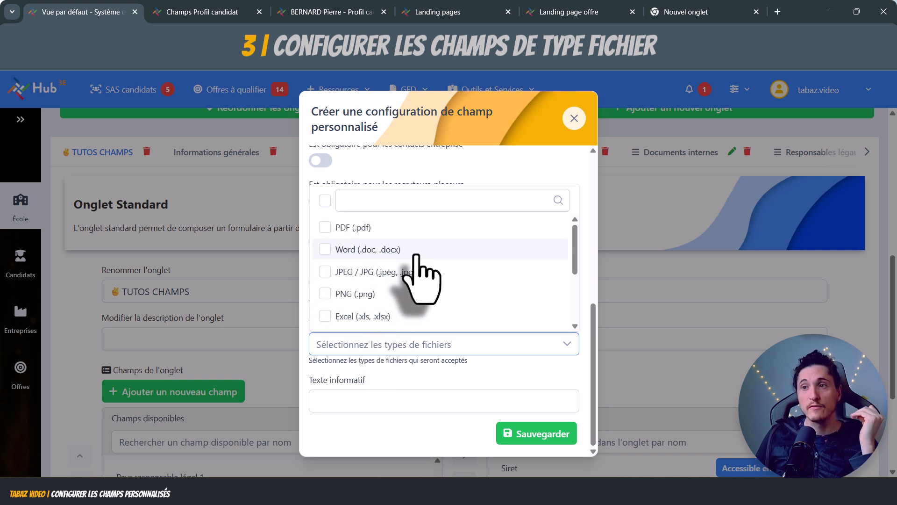
click(324, 227)
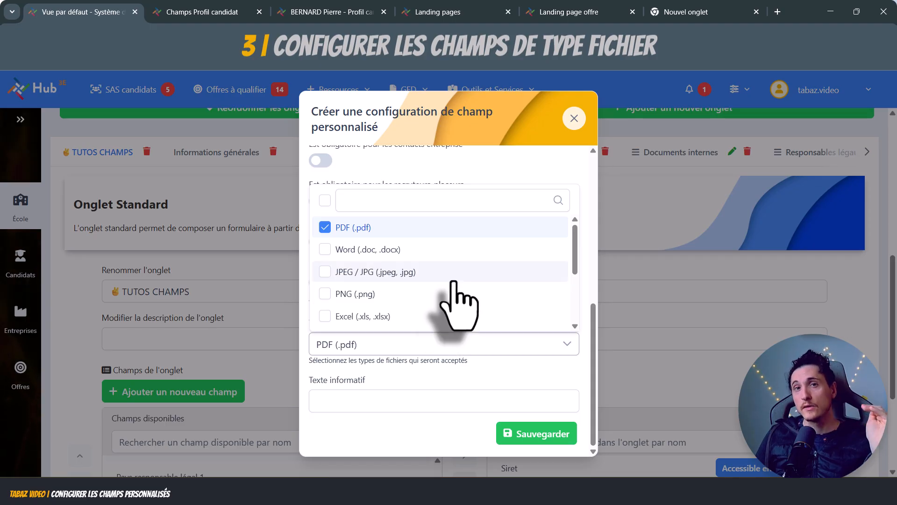
scroll(468, 303, down, 5)
click(517, 381)
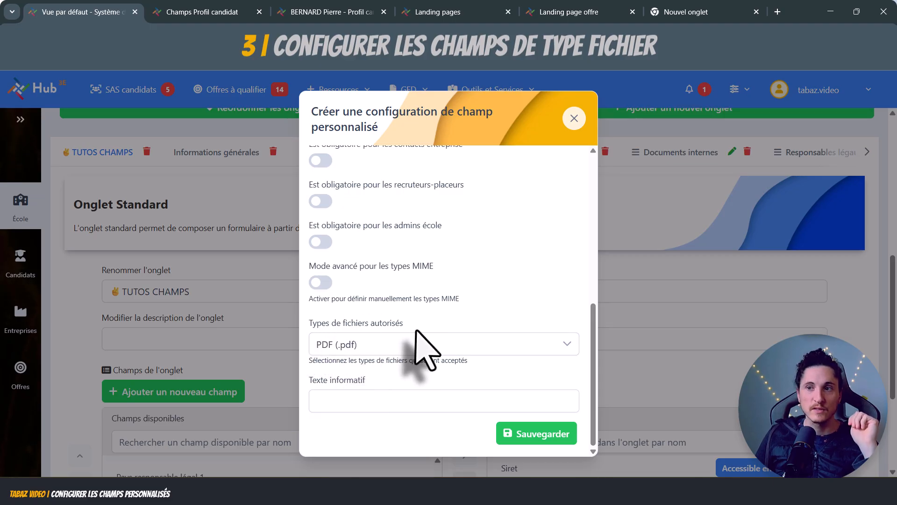
- Try the advanced MIME type mode, entering .TXT as the custom type and replacing it with .jfi
click(327, 285)
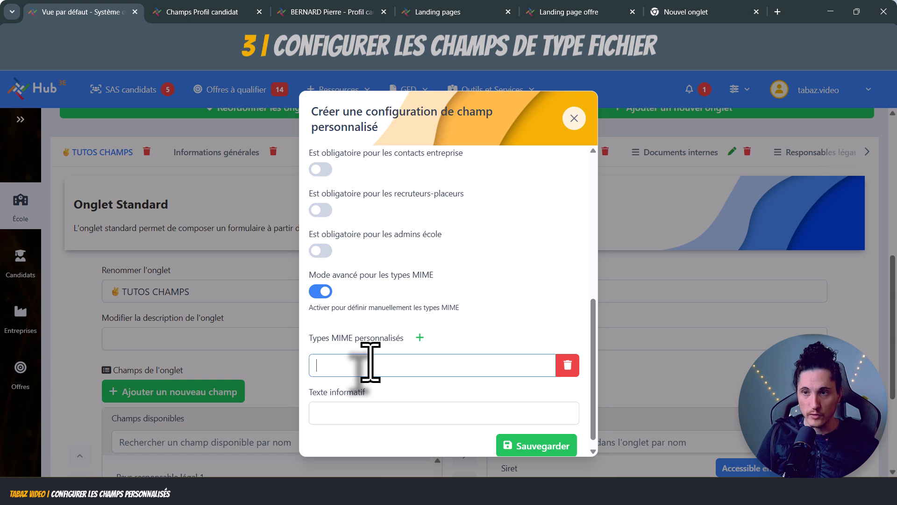
drag(338, 370, 310, 378)
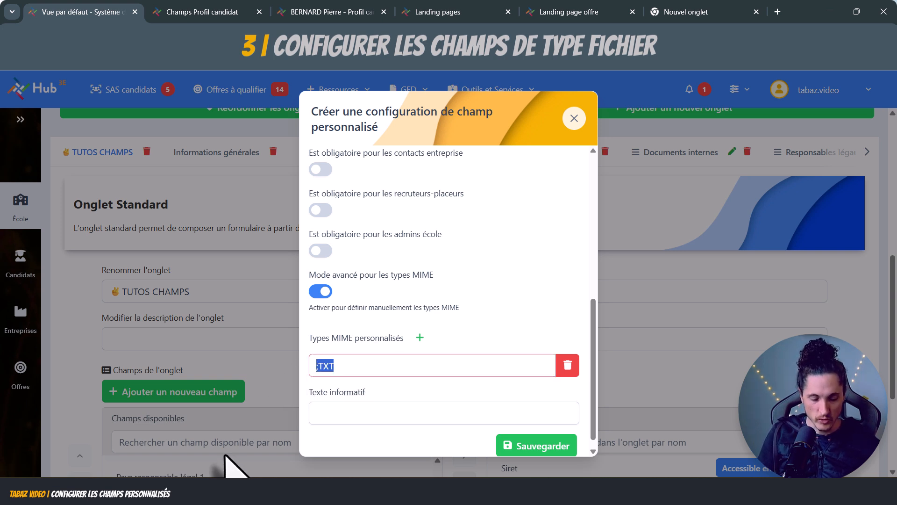
text(.jfi)
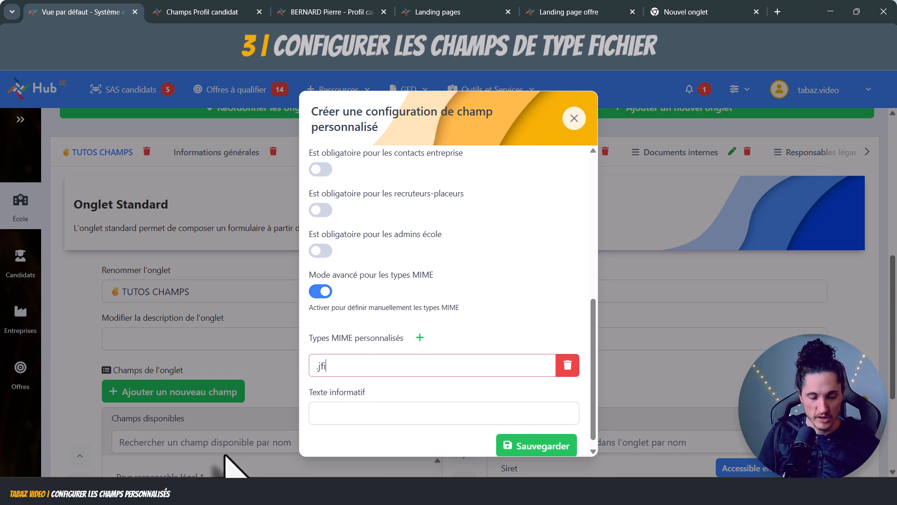
text(t)
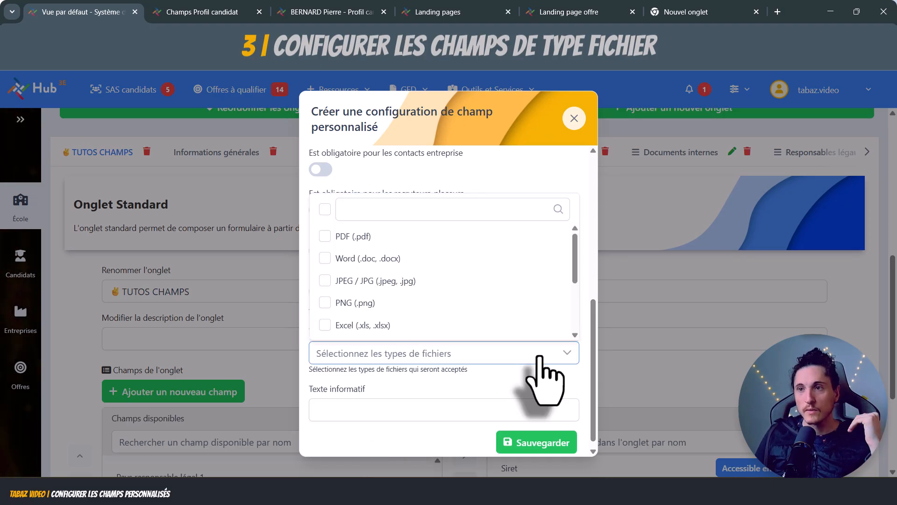
- Select PDF (.pdf) again as the only authorised file type, without the advanced MIME mode
scroll(369, 290, down, 1)
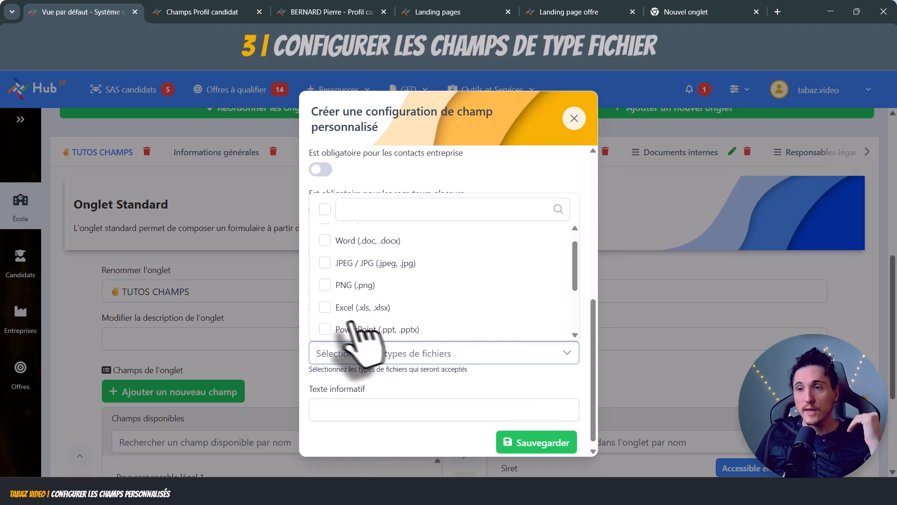
scroll(355, 285, up, 1)
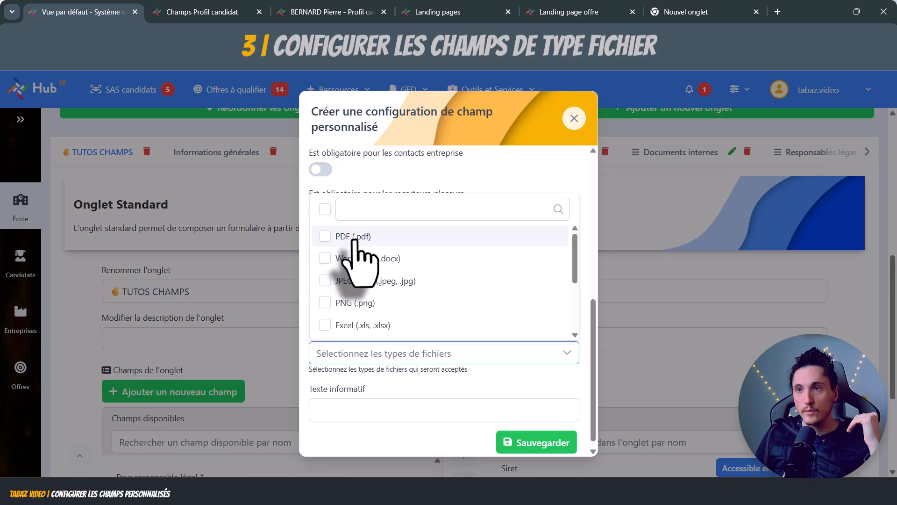
click(352, 236)
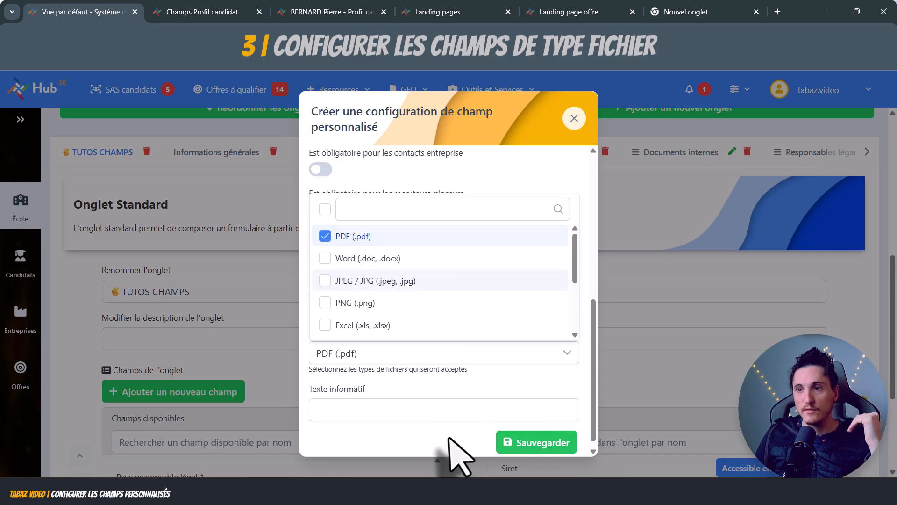
- Enable "Tableau de champs" for the file field, setting the minimum number of elements to 1 and a maximum
scroll(511, 371, up, 5)
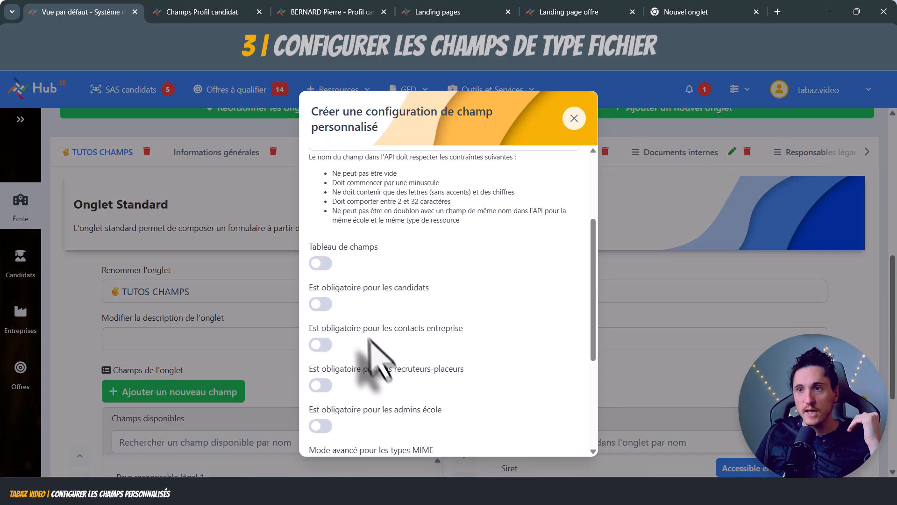
click(320, 264)
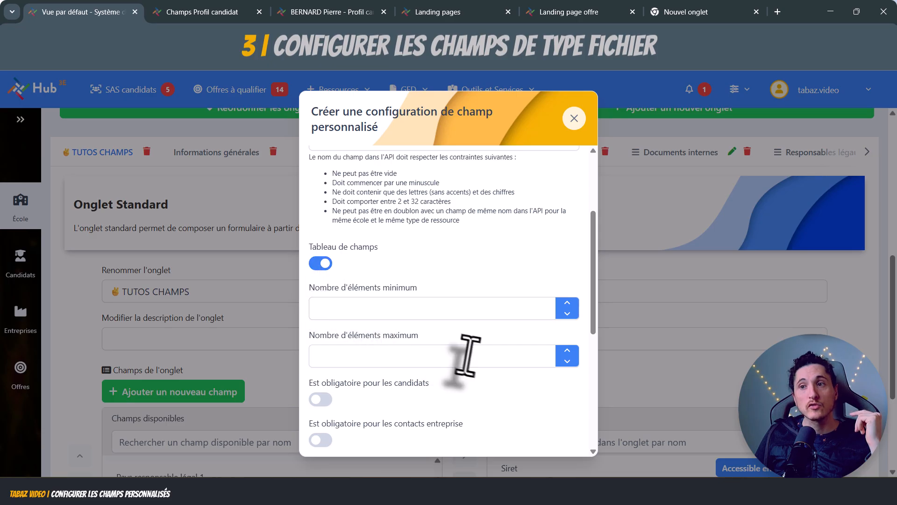
click(344, 310)
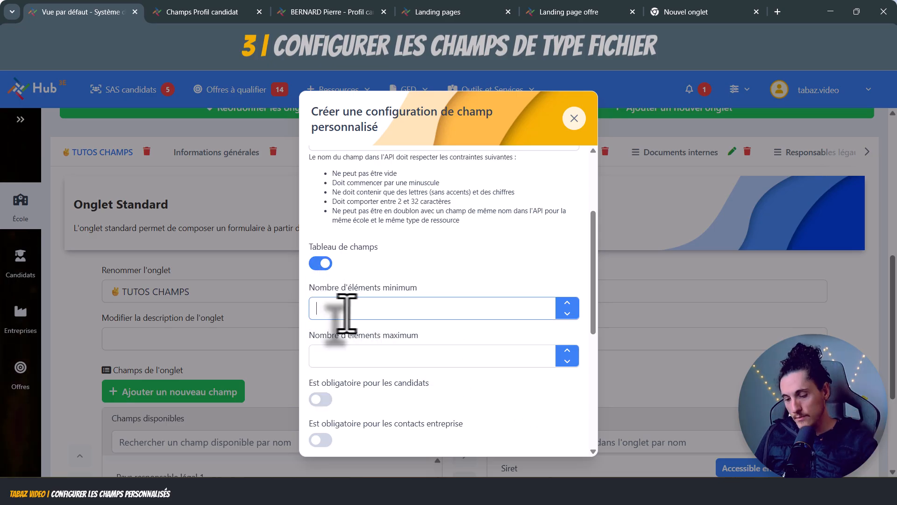
text(1)
click(378, 355)
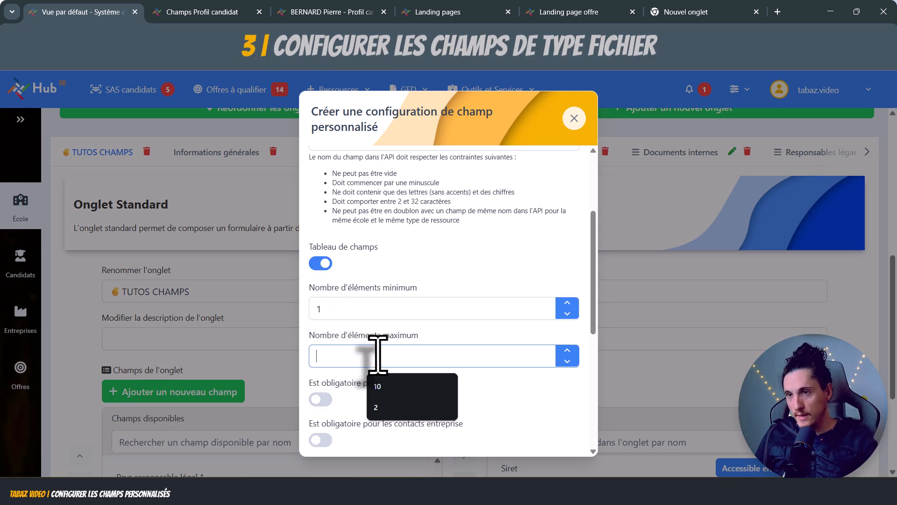
text(5)
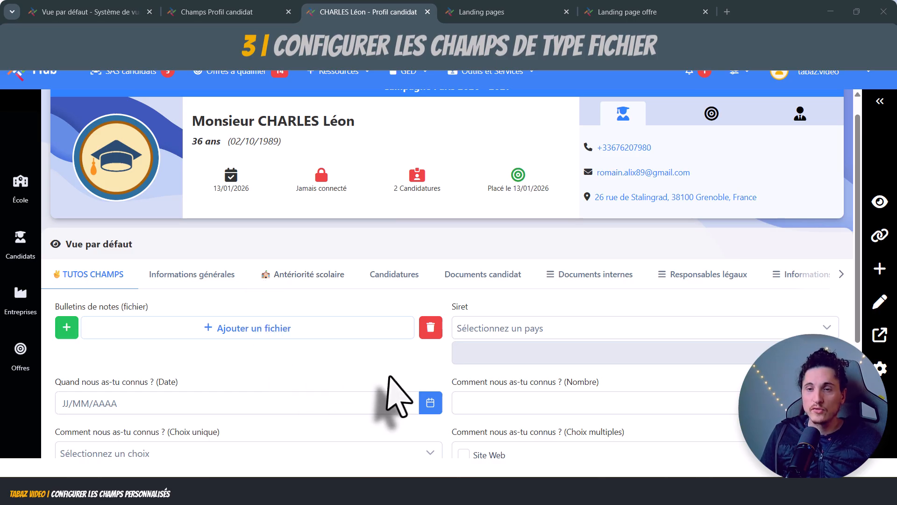
- In the candidate profile, add two more file entries to "Bulletins de notes (fichier)"
click(66, 328)
click(67, 327)
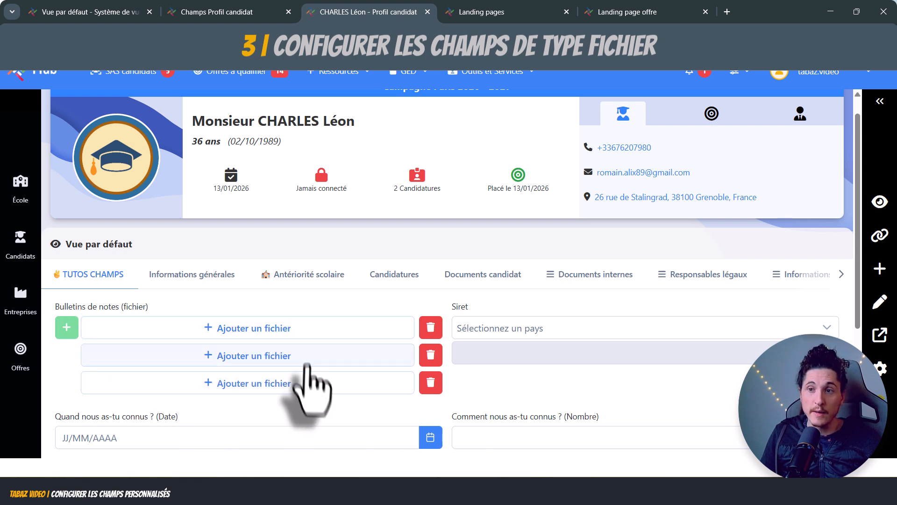
- Try adding a file named jjj to the second "Bulletins de notes (fichier)" entry, browse for a PDF, and abandon the upload
click(272, 361)
text(jjj)
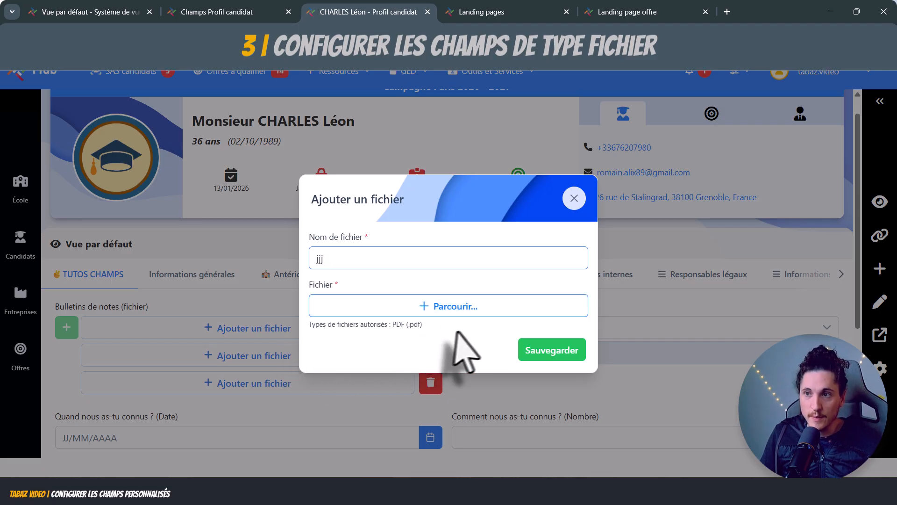
click(472, 317)
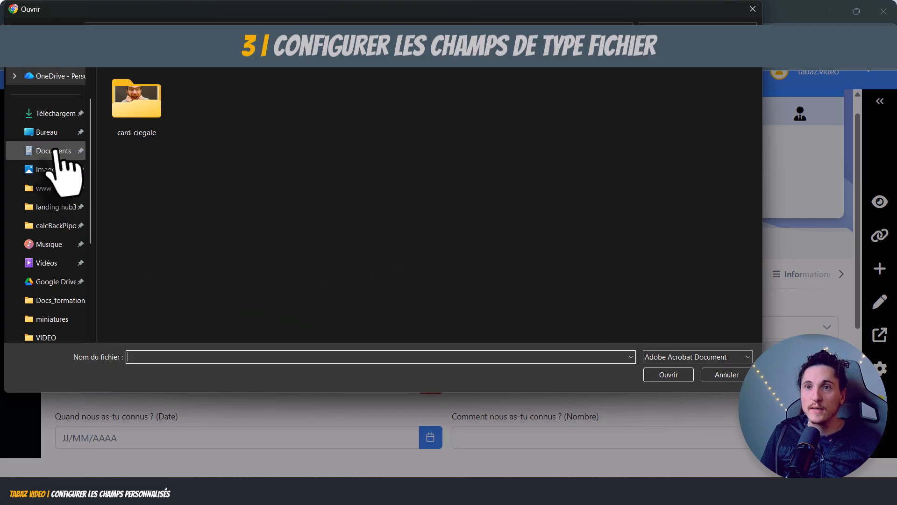
click(753, 9)
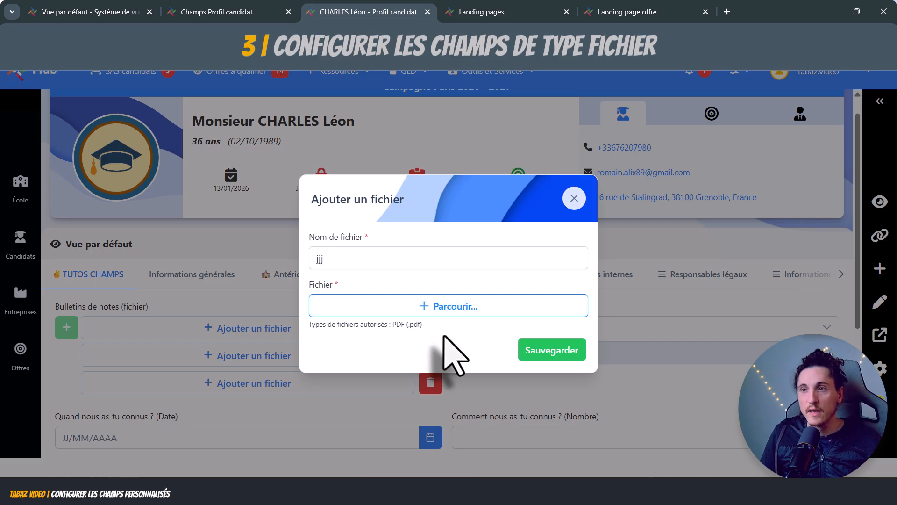
click(574, 198)
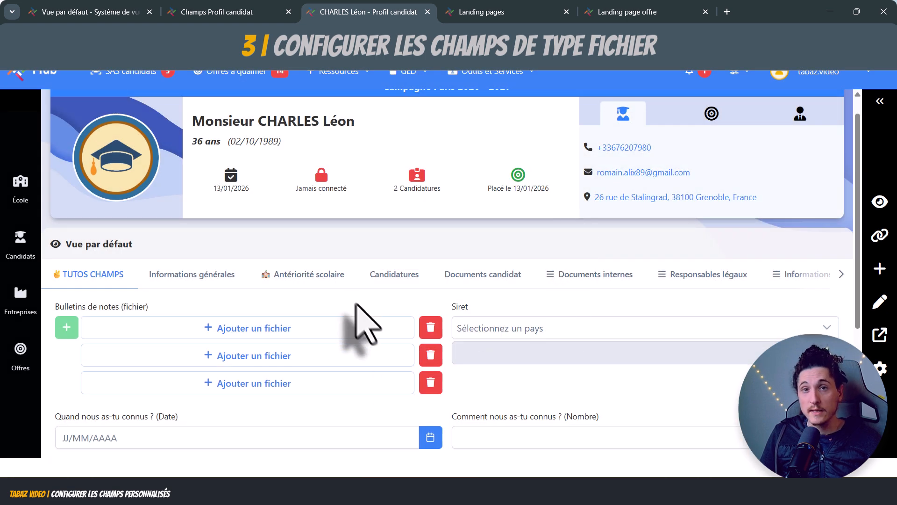